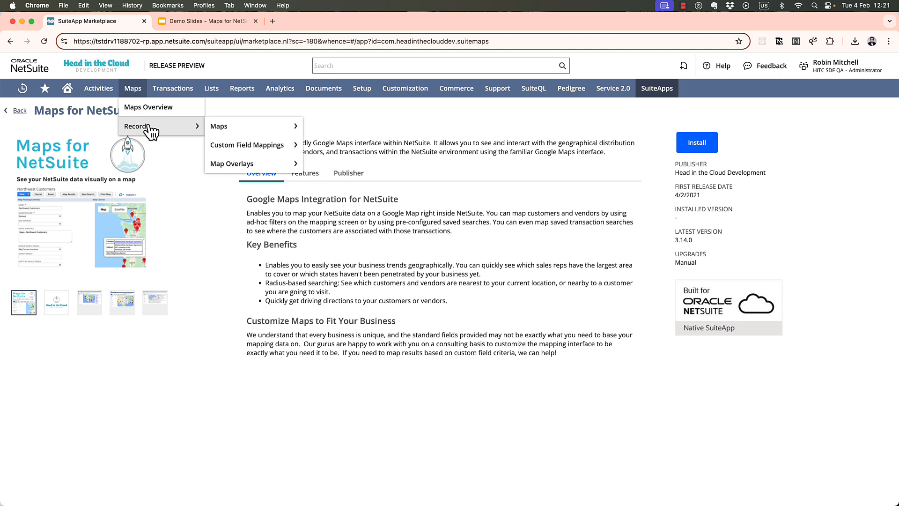
Step: Start a new Map record for plotting NetSuite data
{"action": "mouse_move", "coordinate": [237, 132]}
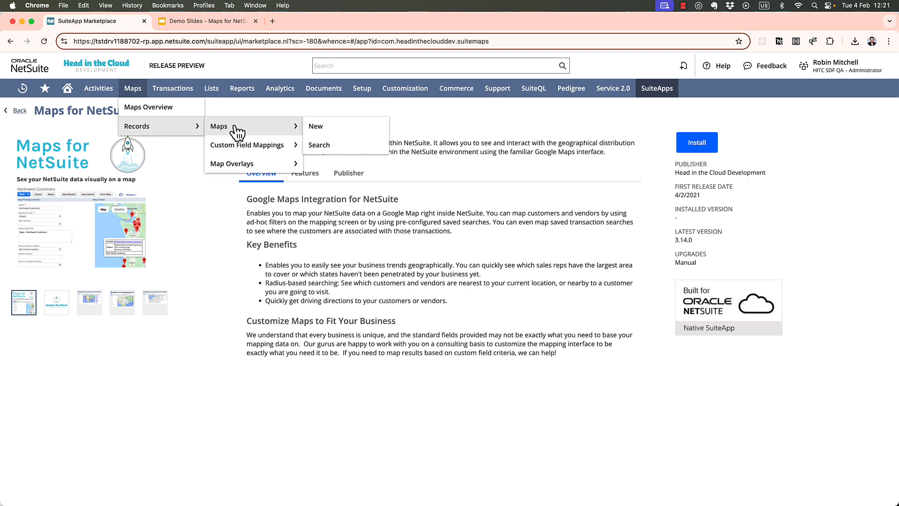
{"action": "left_click", "coordinate": [319, 127]}
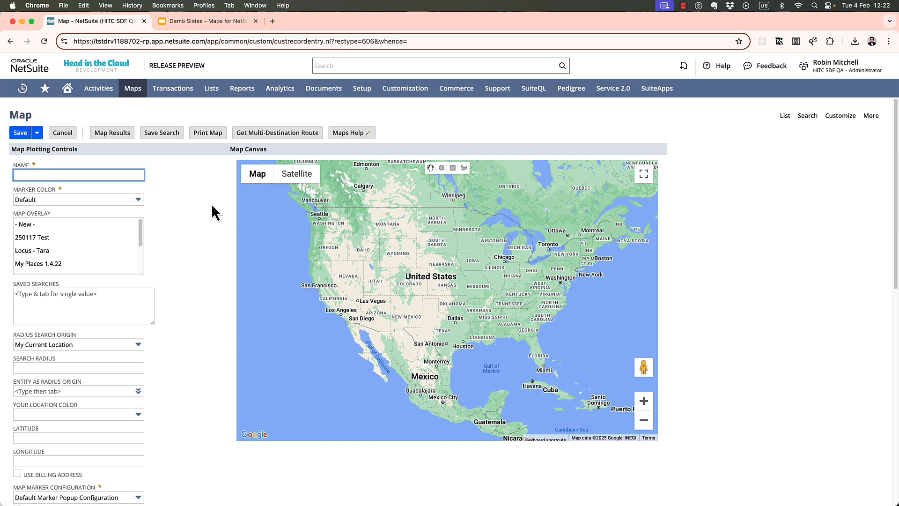
Step: Find the "Test - Maps - Transaction Grouping" saved search through the global search, open it in a separate browser tab and run it
{"action": "left_click", "coordinate": [339, 66]}
{"action": "type", "text": "sear"}
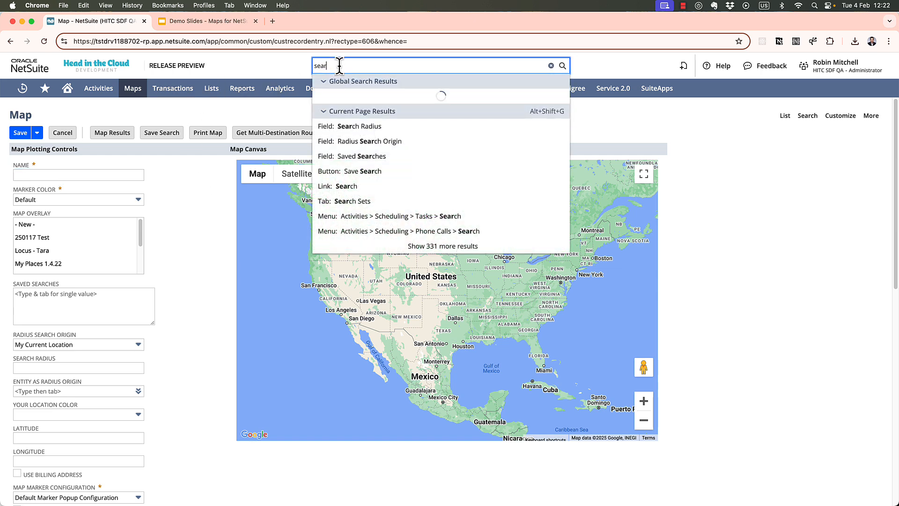
{"action": "type", "text": "ch: hobbie test - maps - trans"}
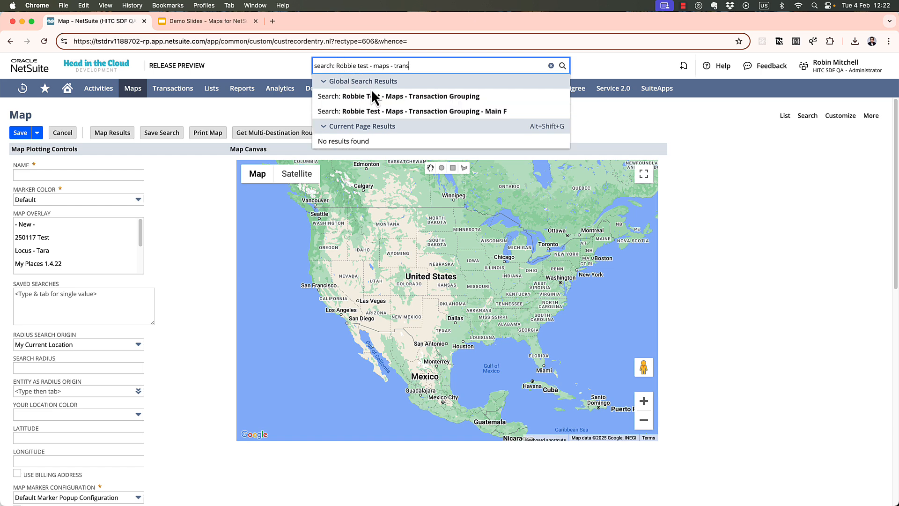
{"action": "left_click", "coordinate": [546, 97], "text": "super"}
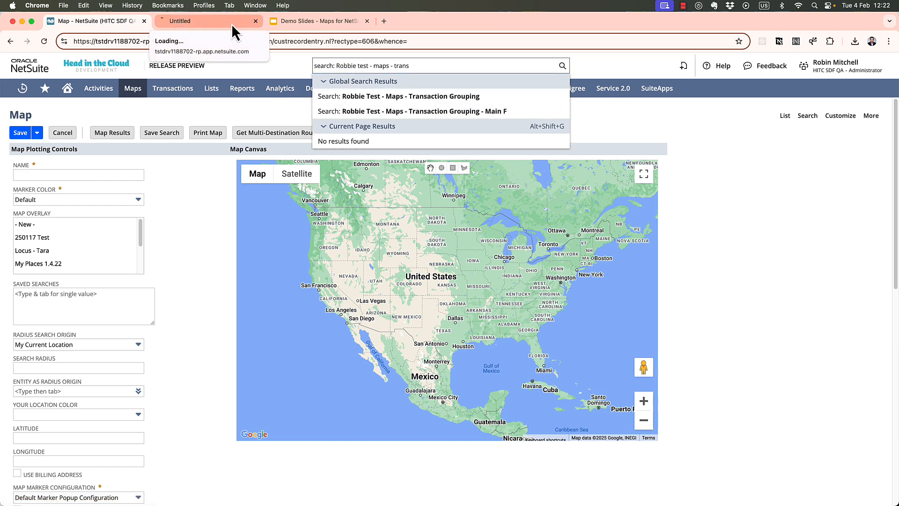
{"action": "left_click", "coordinate": [231, 24]}
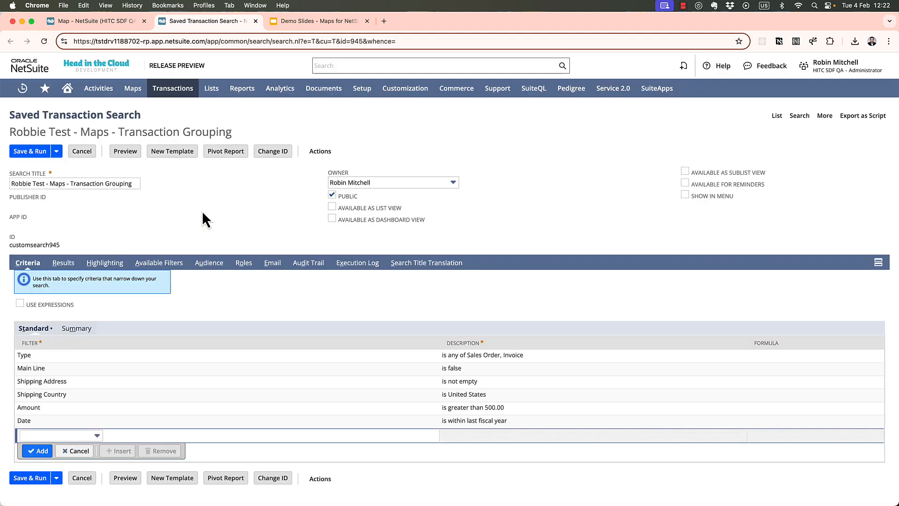
{"action": "left_click", "coordinate": [39, 152]}
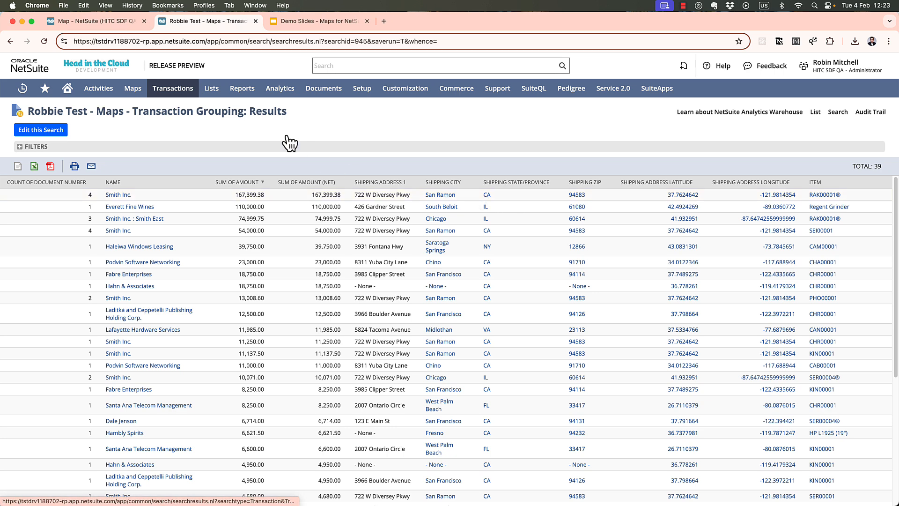
Step: Return to the new Map record and set its map marker configuration to Transactions - Grouped
{"action": "left_click", "coordinate": [109, 24]}
{"action": "left_click", "coordinate": [84, 304]}
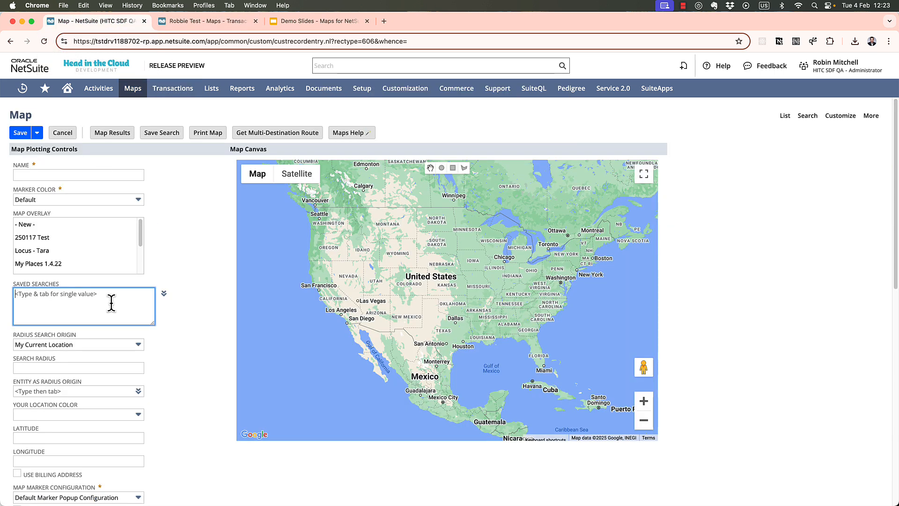
{"action": "scroll", "coordinate": [194, 351], "scroll_direction": "down", "scroll_amount": 3}
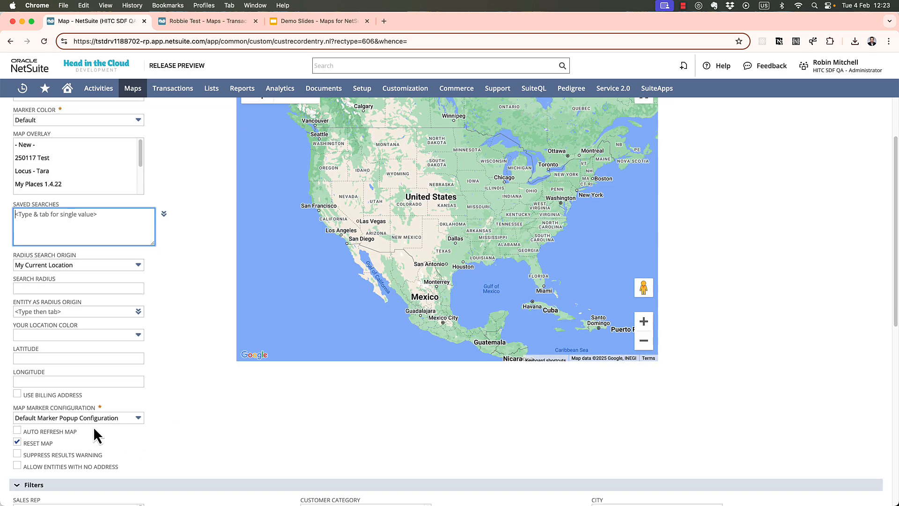
{"action": "left_click", "coordinate": [45, 417]}
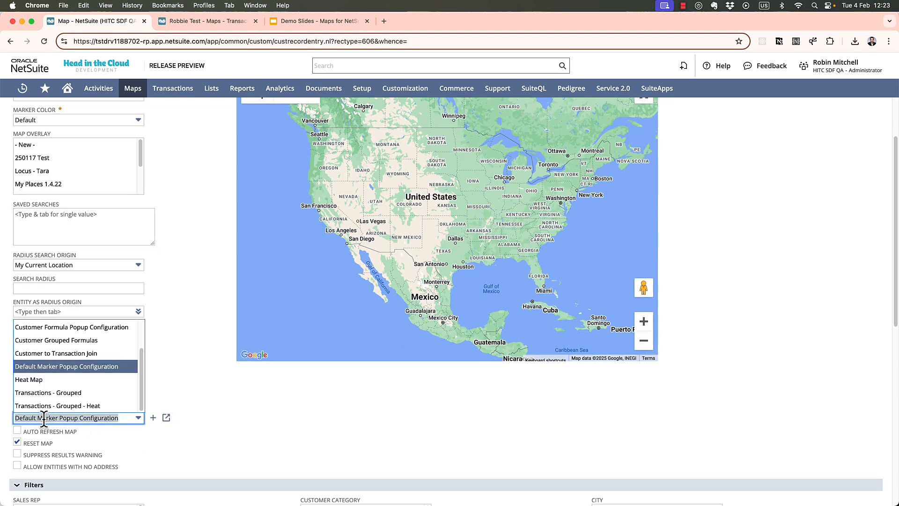
{"action": "left_click", "coordinate": [51, 392]}
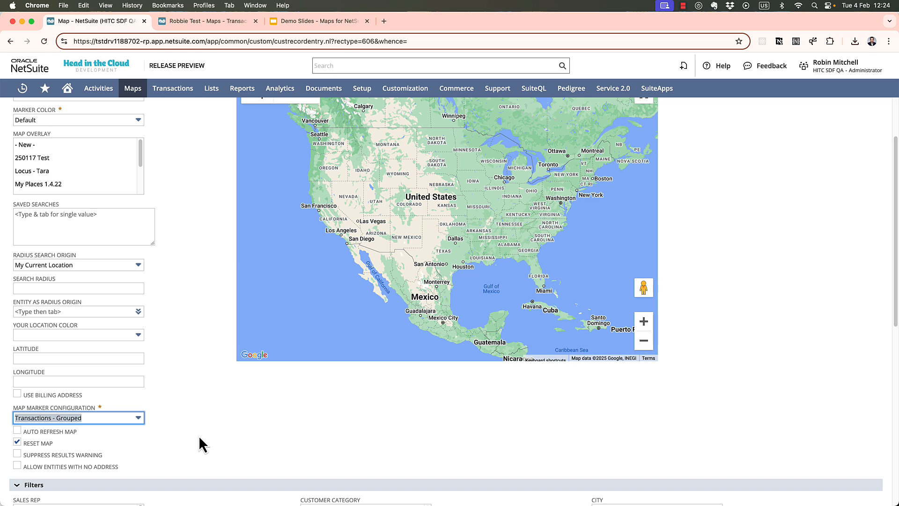
Step: Choose the "Test - Maps - Transaction Grouping" saved search for the map and plot its results
{"action": "scroll", "coordinate": [199, 435], "scroll_direction": "up", "scroll_amount": 3}
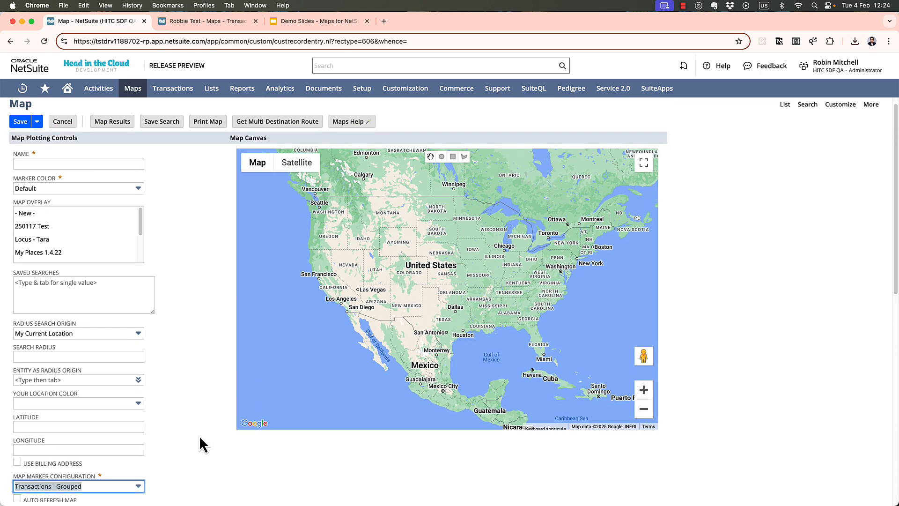
{"action": "left_click", "coordinate": [84, 302]}
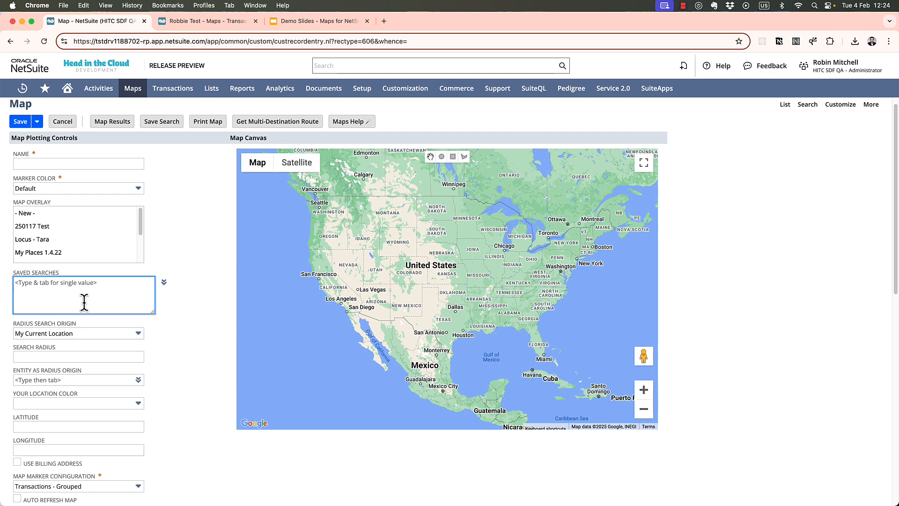
{"action": "type", "text": "robbie test - map"}
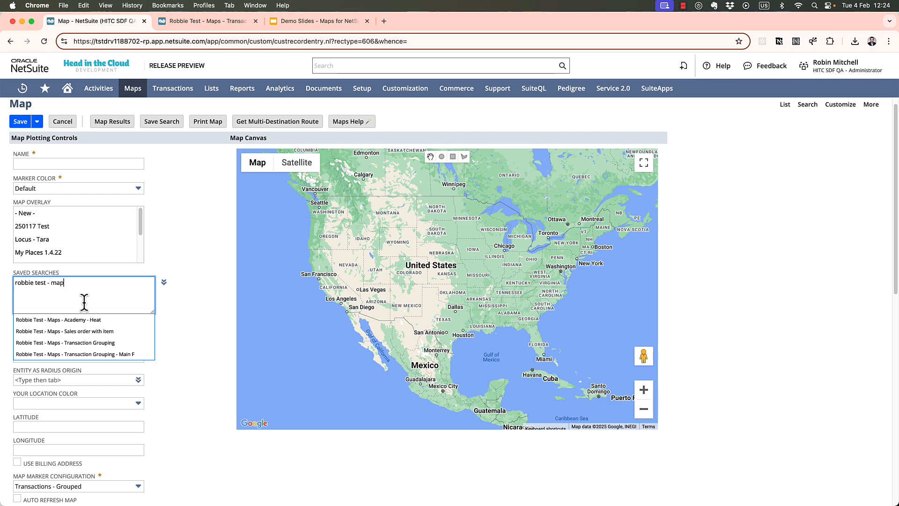
{"action": "left_click", "coordinate": [93, 342]}
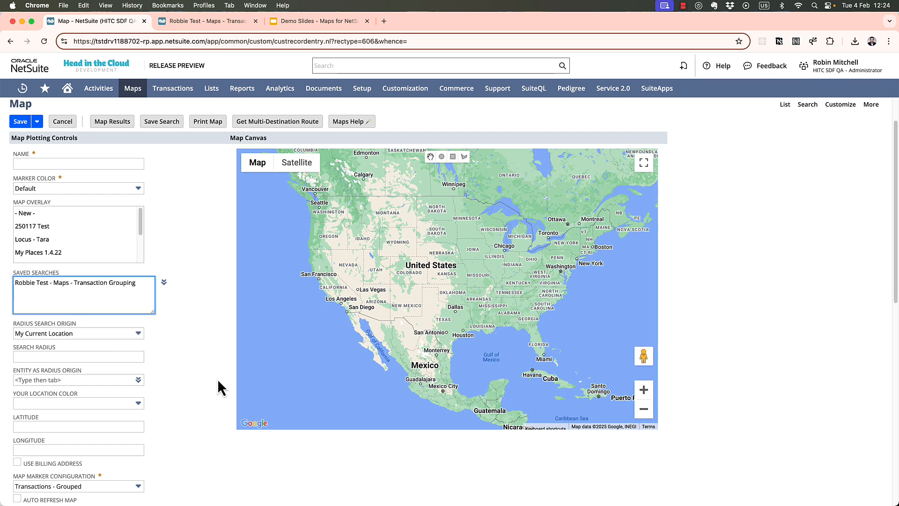
{"action": "scroll", "coordinate": [201, 332], "scroll_direction": "up", "scroll_amount": 3}
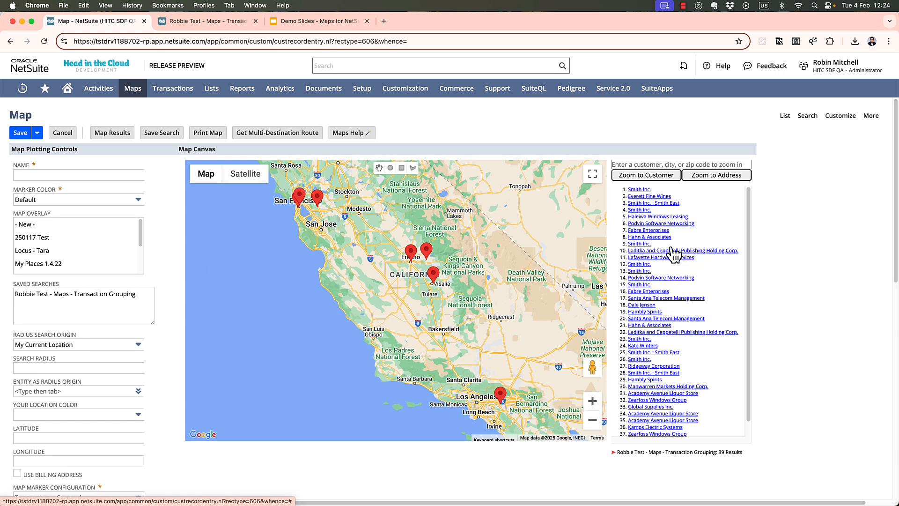
Step: Show the marker popup for Hahn & Associates from the list of plotted results
{"action": "left_click", "coordinate": [645, 237]}
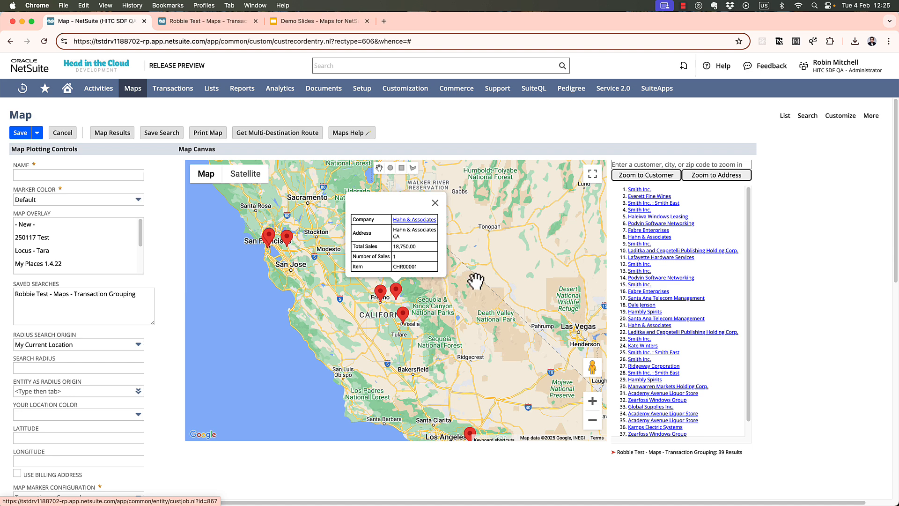
{"action": "mouse_move", "coordinate": [157, 229]}
{"action": "mouse_move", "coordinate": [159, 354]}
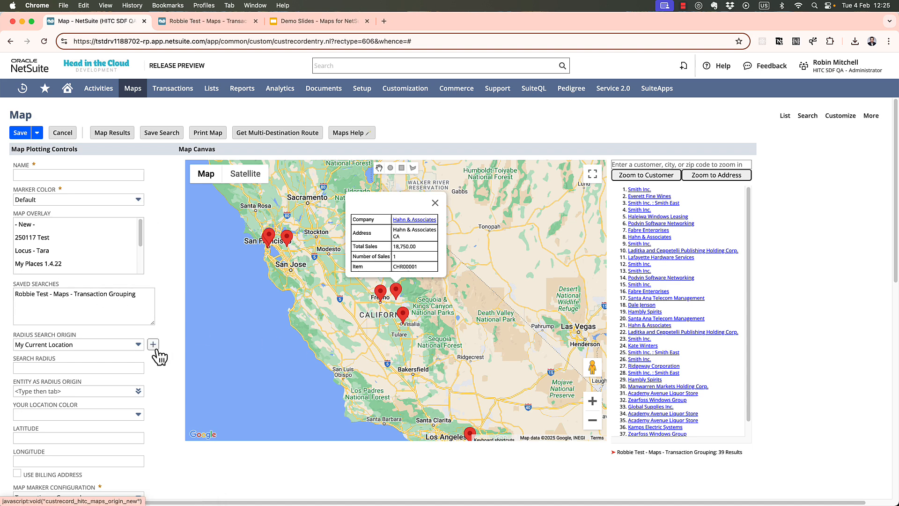
Step: Plot the map results again and examine the California markers between San Francisco and Los Angeles
{"action": "left_click", "coordinate": [108, 134]}
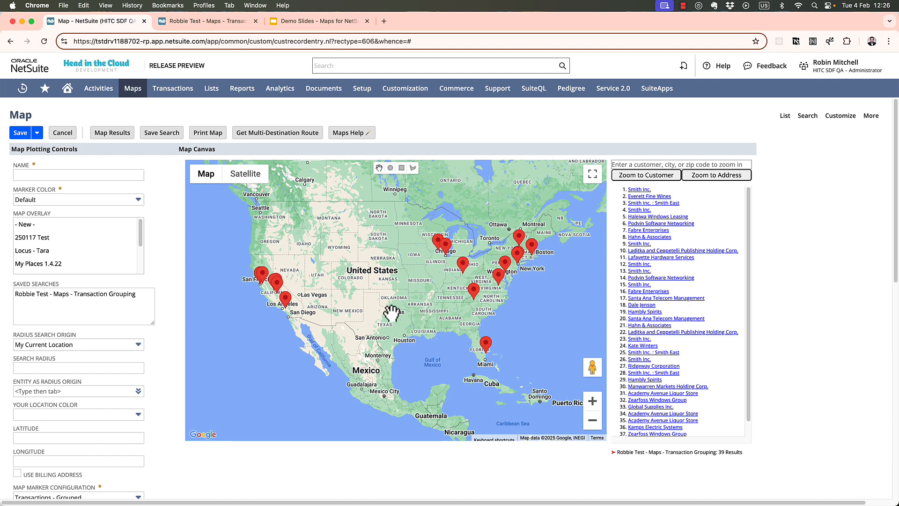
{"action": "scroll", "coordinate": [269, 289], "scroll_direction": "up", "scroll_amount": 2}
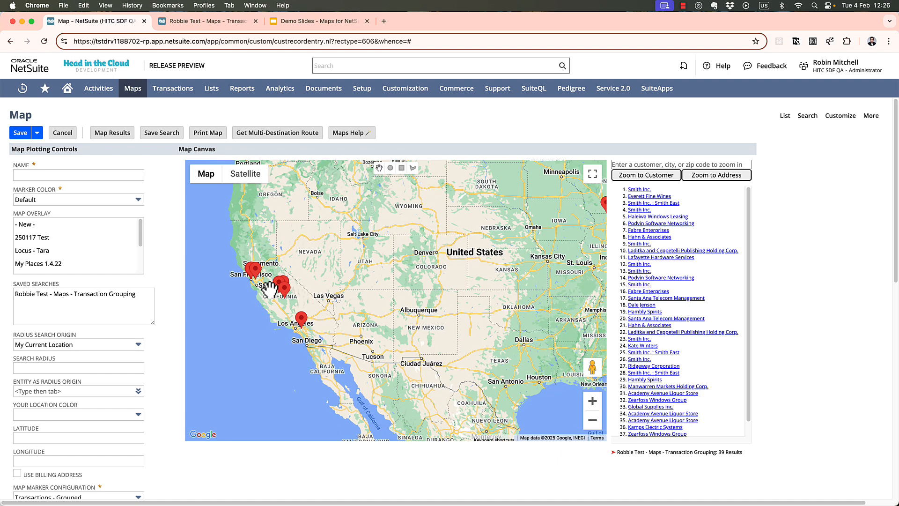
{"action": "scroll", "coordinate": [270, 291], "scroll_direction": "up", "scroll_amount": 3}
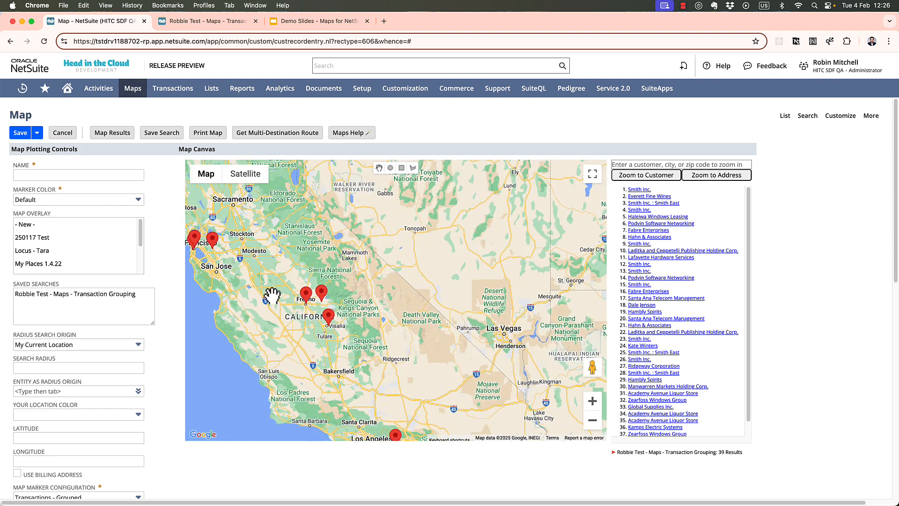
{"action": "left_click_drag", "start_coordinate": [273, 295], "coordinate": [342, 268]}
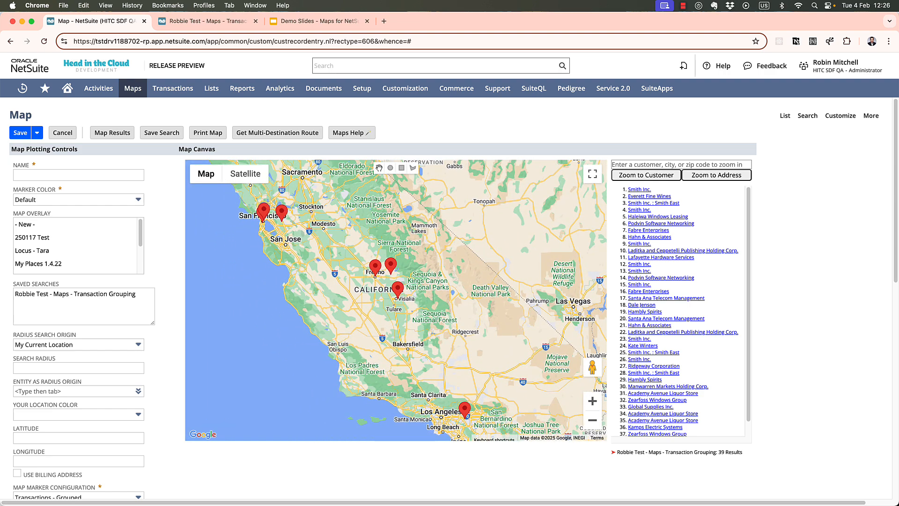
Step: Name the map "250204 Grouped Transactions" and save the record
{"action": "left_click", "coordinate": [79, 173]}
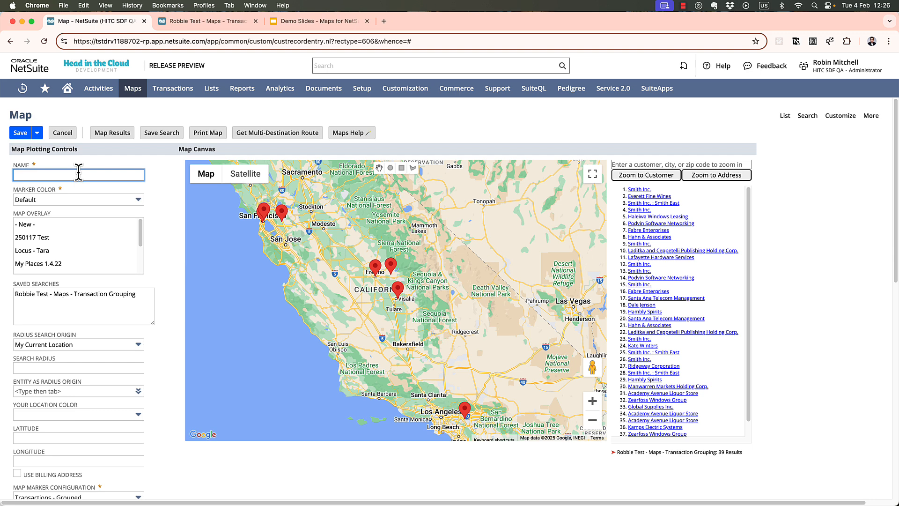
{"action": "type", "text": "250204 Grouped Transactions"}
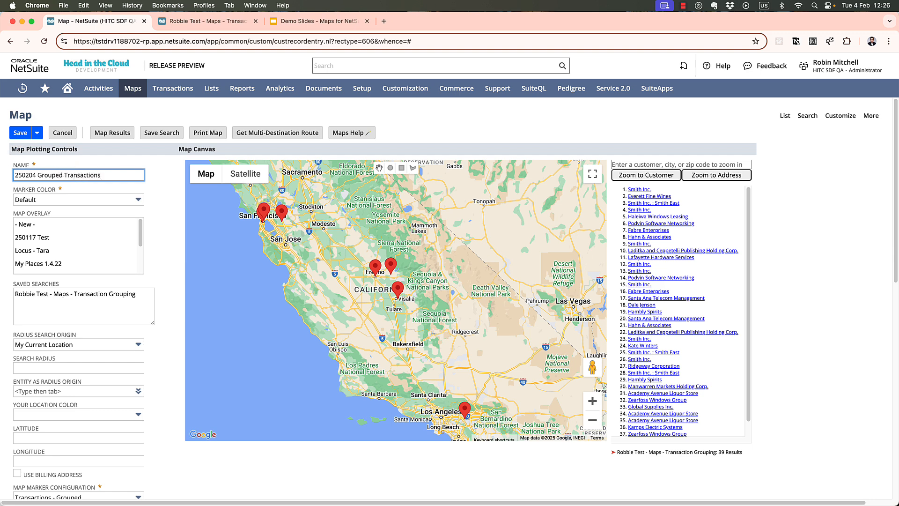
{"action": "left_click", "coordinate": [19, 133]}
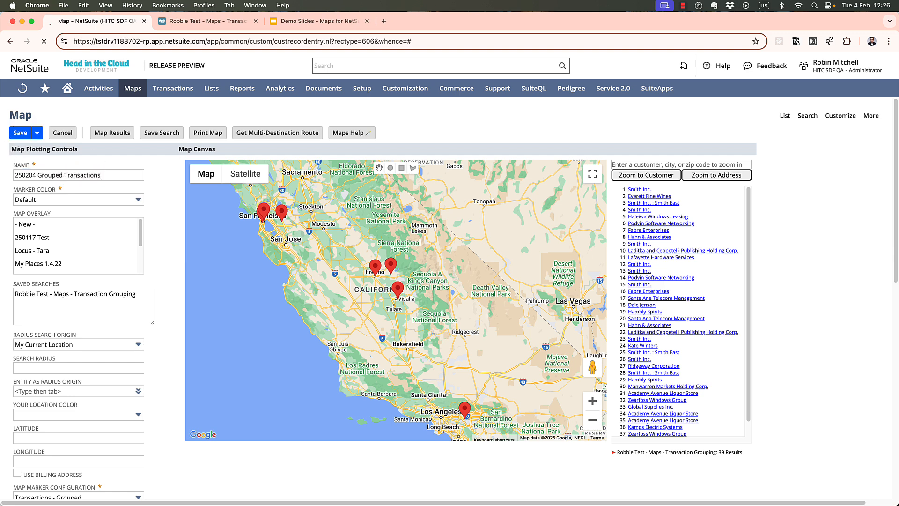
Step: Open the saved map's Transactions - Grouped marker configuration in a separate browser tab and put the record in edit mode
{"action": "scroll", "coordinate": [215, 288], "scroll_direction": "down", "scroll_amount": 3}
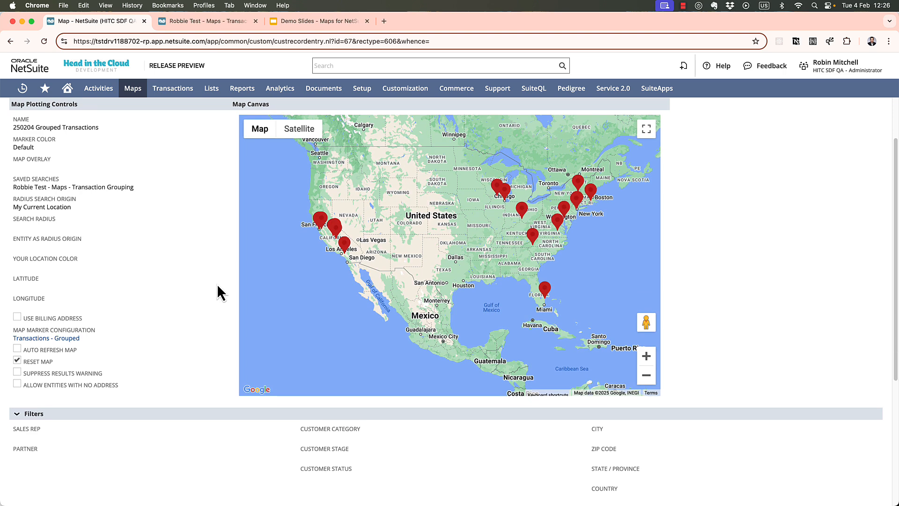
{"action": "left_click", "coordinate": [61, 338], "text": "super"}
{"action": "left_click", "coordinate": [288, 23]}
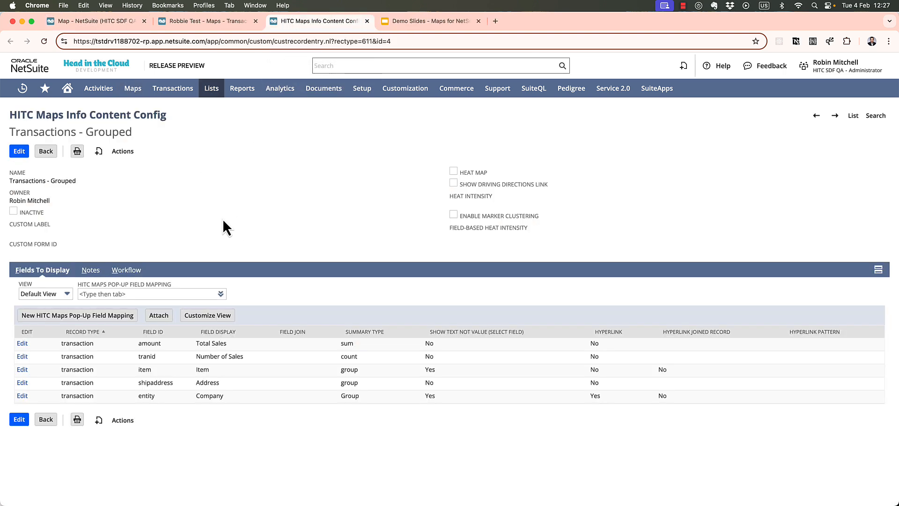
{"action": "left_click", "coordinate": [20, 151]}
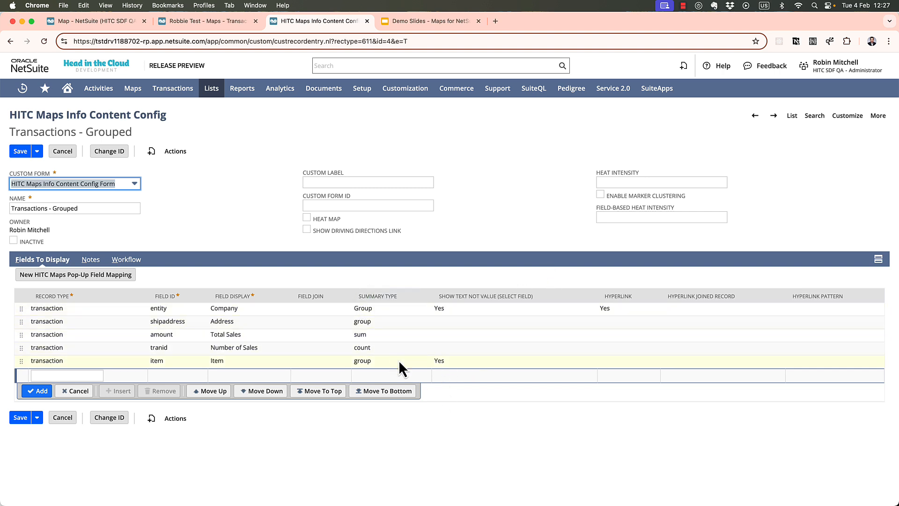
Step: Edit the transaction grouping saved search so its Internal ID result column has summary type Group, then save and run it
{"action": "left_click", "coordinate": [196, 21]}
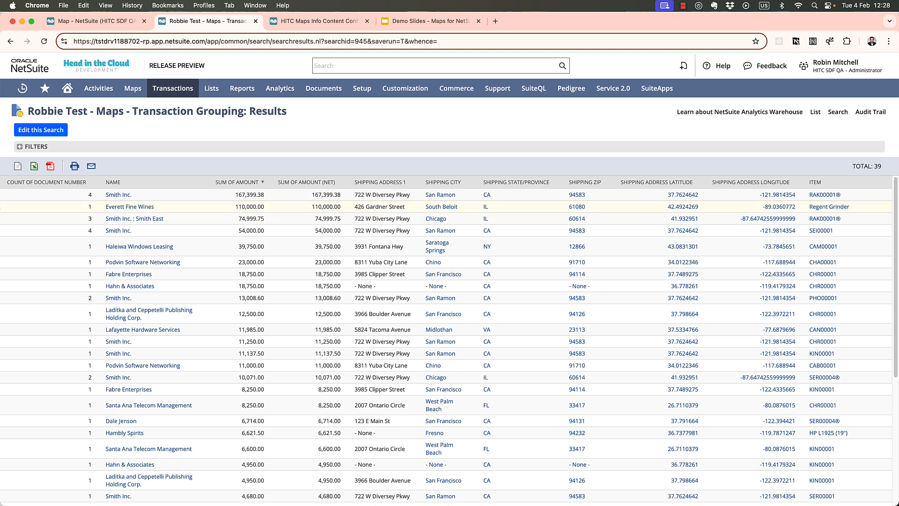
{"action": "left_click", "coordinate": [45, 132]}
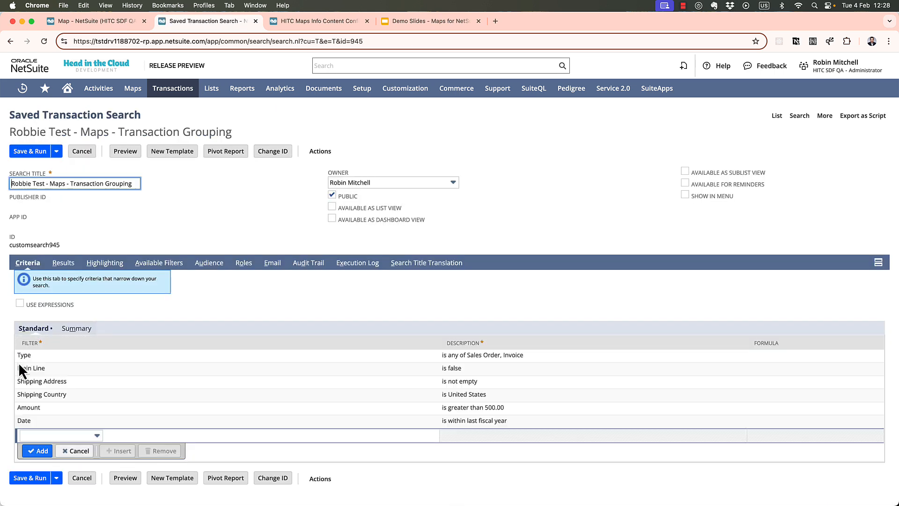
{"action": "left_click", "coordinate": [60, 265]}
{"action": "scroll", "coordinate": [58, 330], "scroll_direction": "down", "scroll_amount": 5}
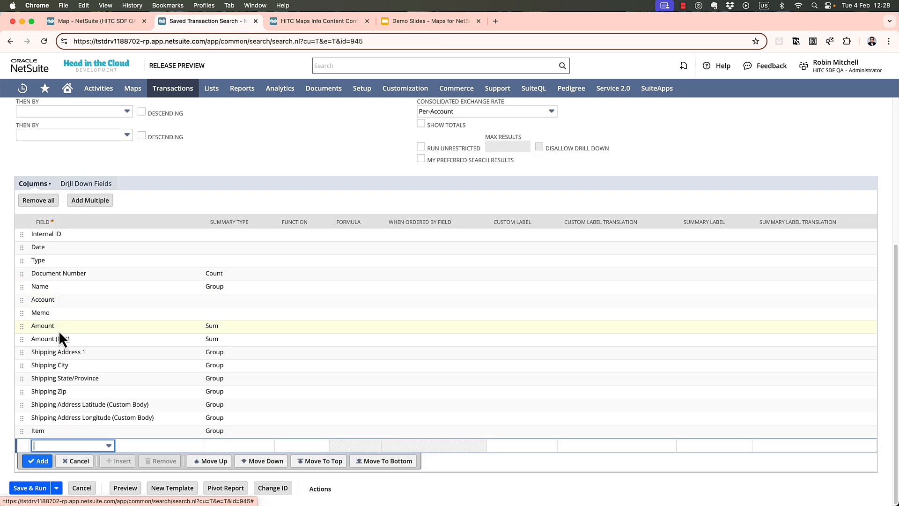
{"action": "left_click", "coordinate": [232, 239]}
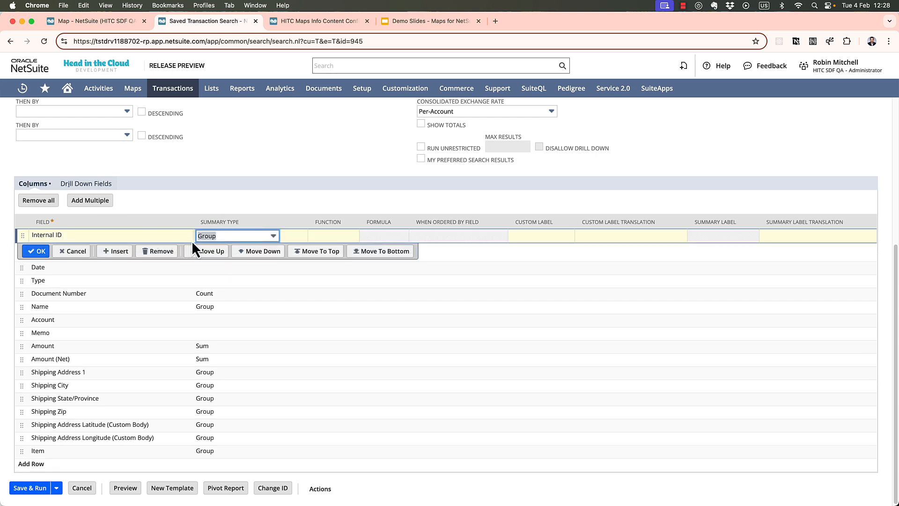
{"action": "left_click", "coordinate": [34, 251]}
{"action": "scroll", "coordinate": [40, 238], "scroll_direction": "up", "scroll_amount": 5}
{"action": "left_click", "coordinate": [30, 151]}
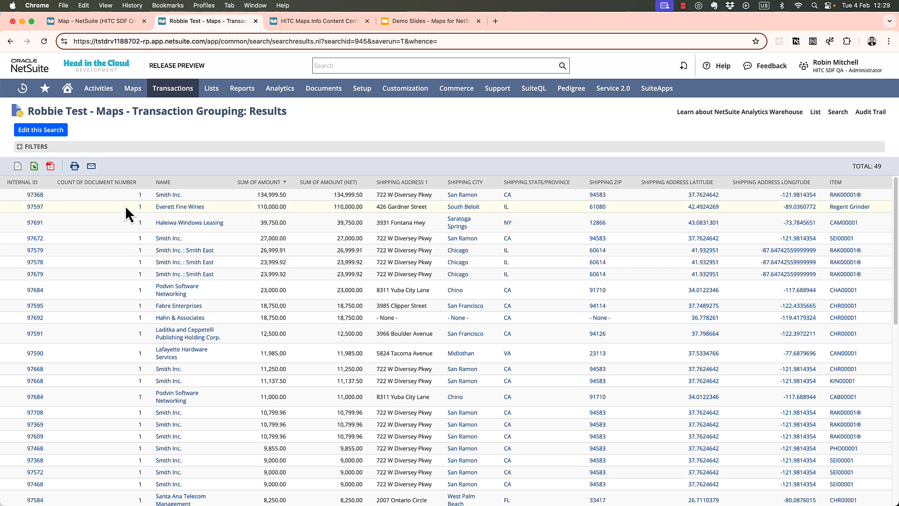
Step: Compare the fields to display in the Transactions - Grouped configuration with the saved search's results
{"action": "left_click", "coordinate": [314, 24]}
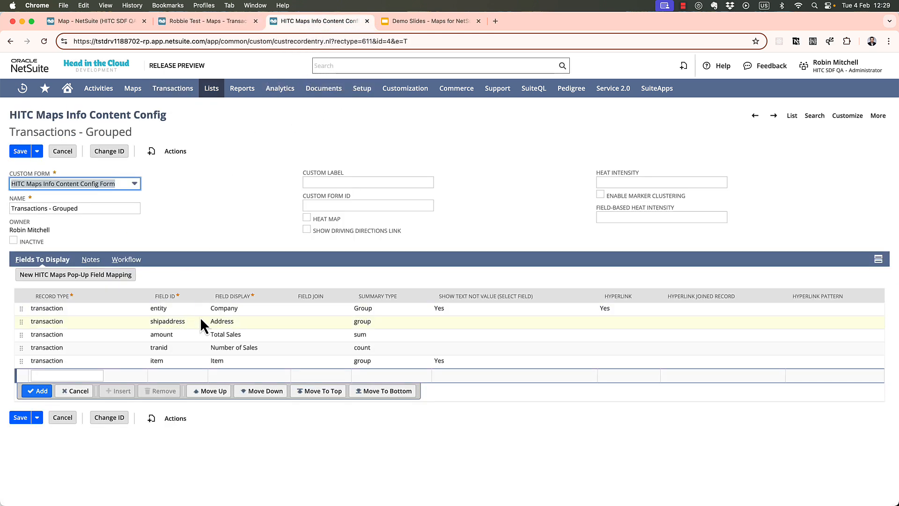
{"action": "left_click", "coordinate": [203, 25]}
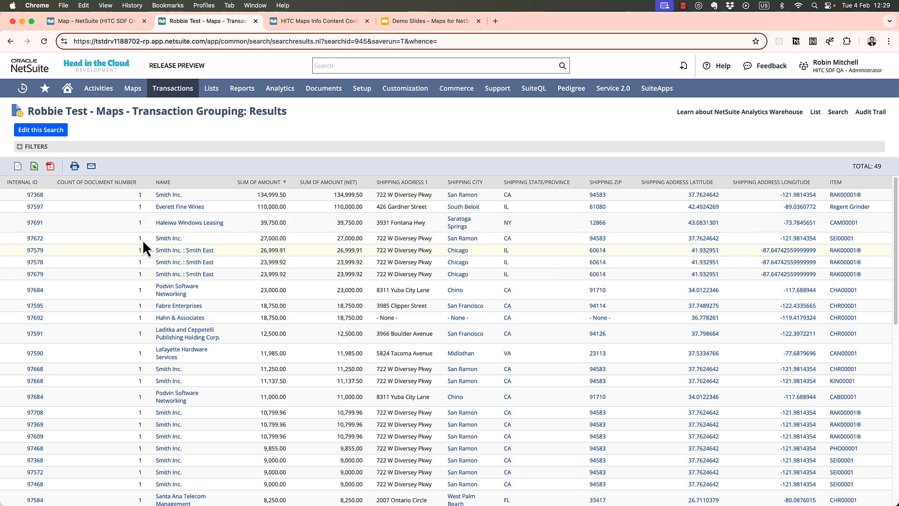
Step: Edit the transaction grouping saved search so its Document Number result column has summary type Group, then save and run it
{"action": "left_click", "coordinate": [40, 130]}
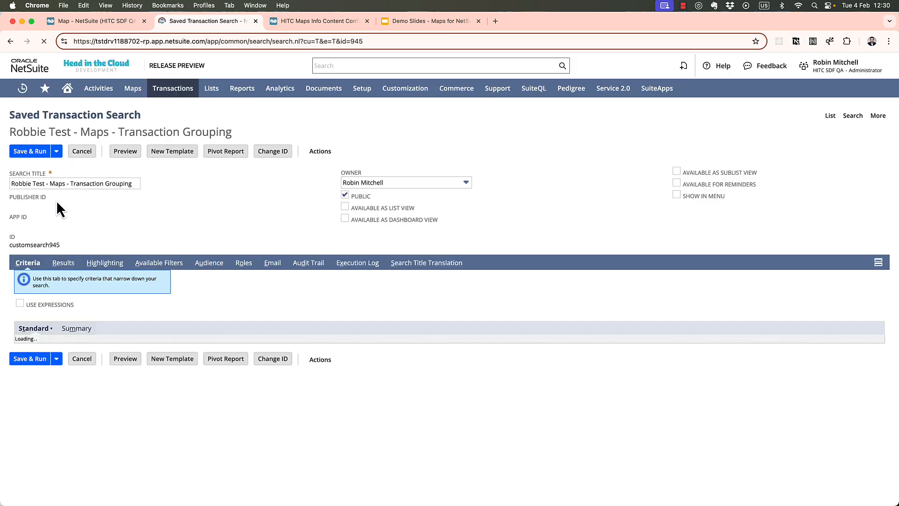
{"action": "left_click", "coordinate": [66, 262]}
{"action": "scroll", "coordinate": [242, 327], "scroll_direction": "down", "scroll_amount": 5}
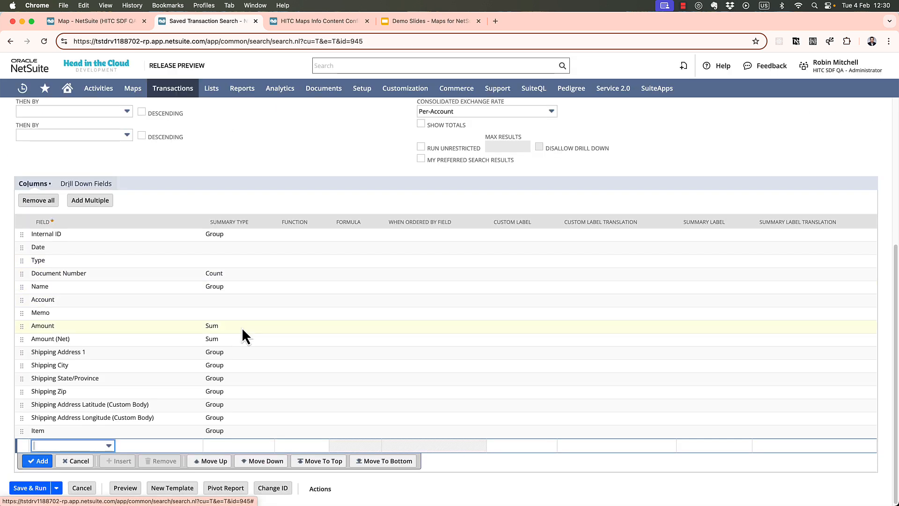
{"action": "left_click", "coordinate": [234, 272]}
{"action": "key", "text": "g"}
{"action": "left_click", "coordinate": [29, 290]}
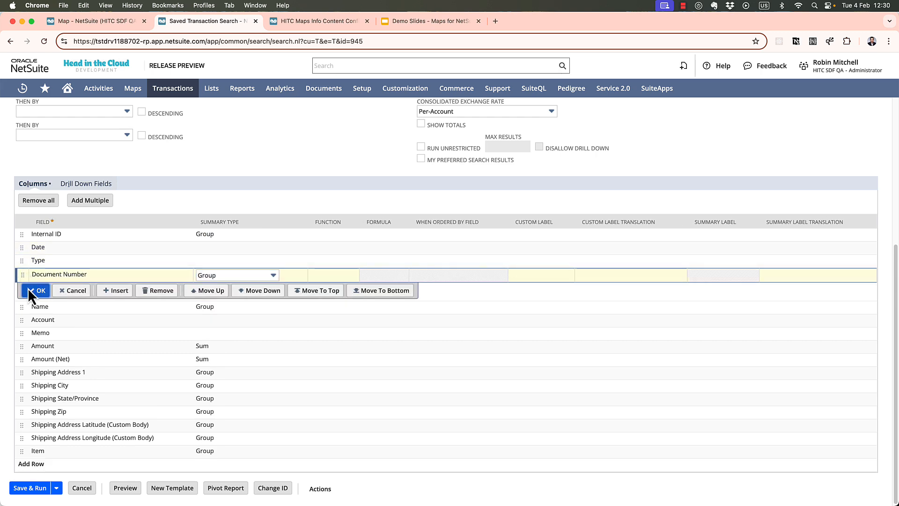
{"action": "scroll", "coordinate": [28, 288], "scroll_direction": "up", "scroll_amount": 5}
{"action": "left_click", "coordinate": [26, 154]}
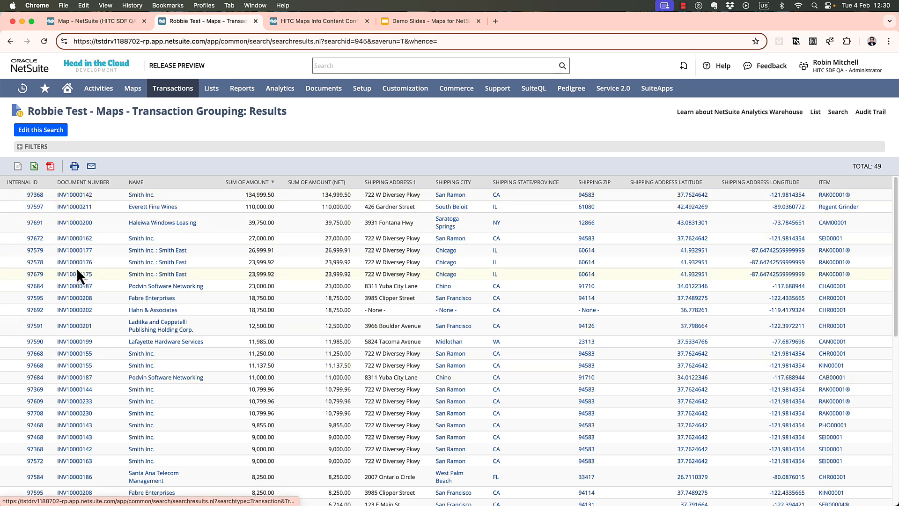
Step: In the Transactions - Grouped configuration, set the tranid field's summary type to group, enable its hyperlink, and save the record
{"action": "left_click", "coordinate": [293, 22]}
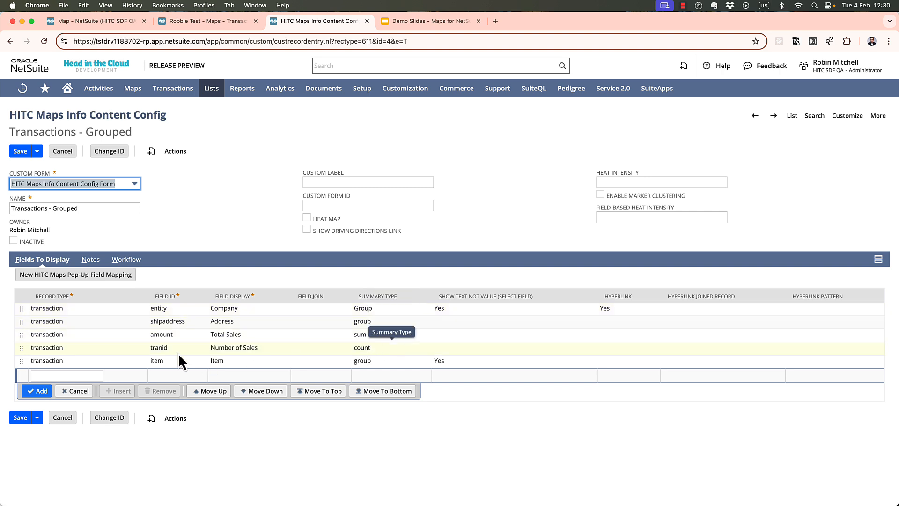
{"action": "left_click", "coordinate": [387, 350]}
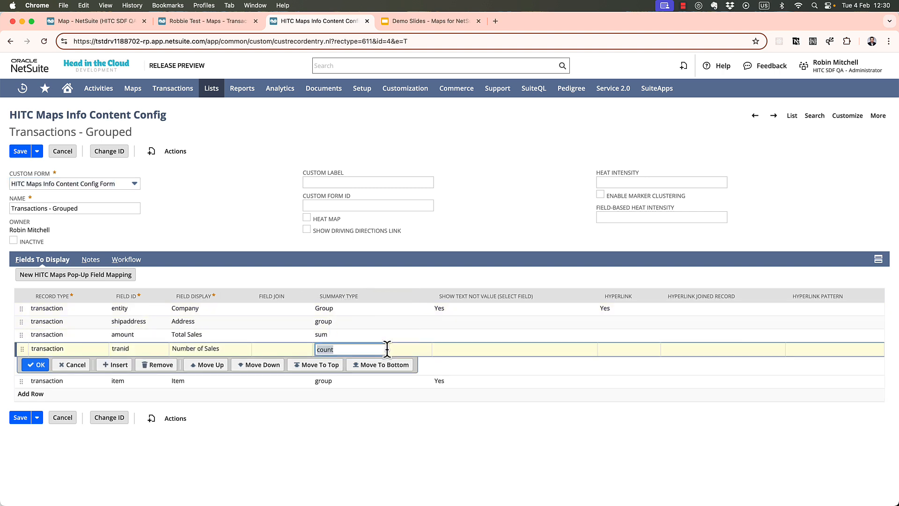
{"action": "type", "text": "group"}
{"action": "left_click", "coordinate": [622, 347]}
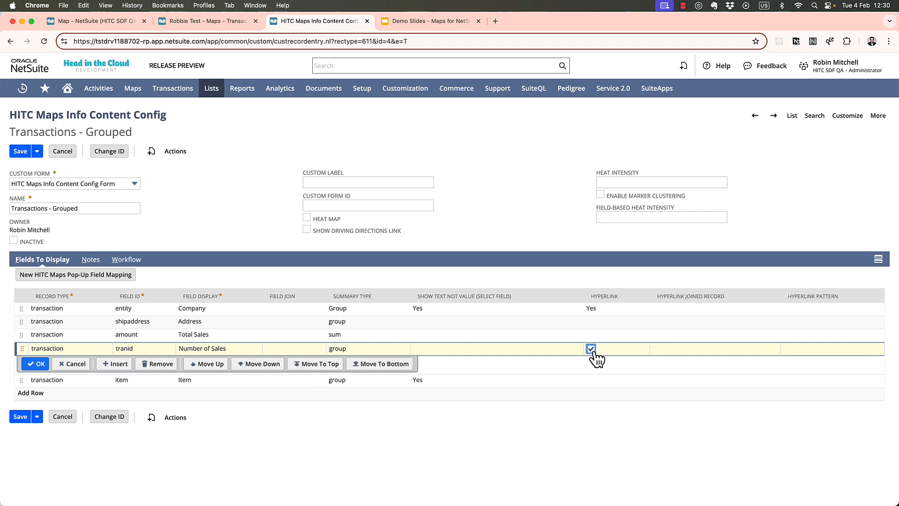
{"action": "left_click", "coordinate": [37, 363]}
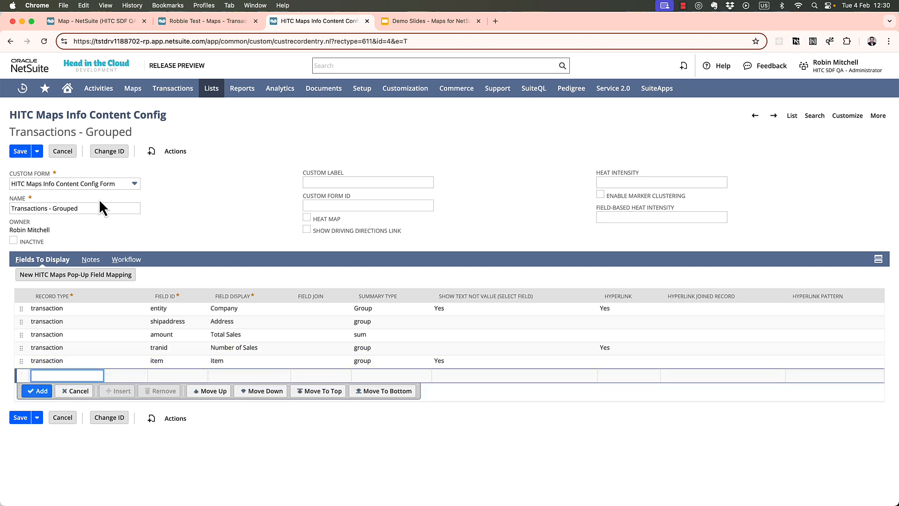
{"action": "left_click", "coordinate": [20, 151]}
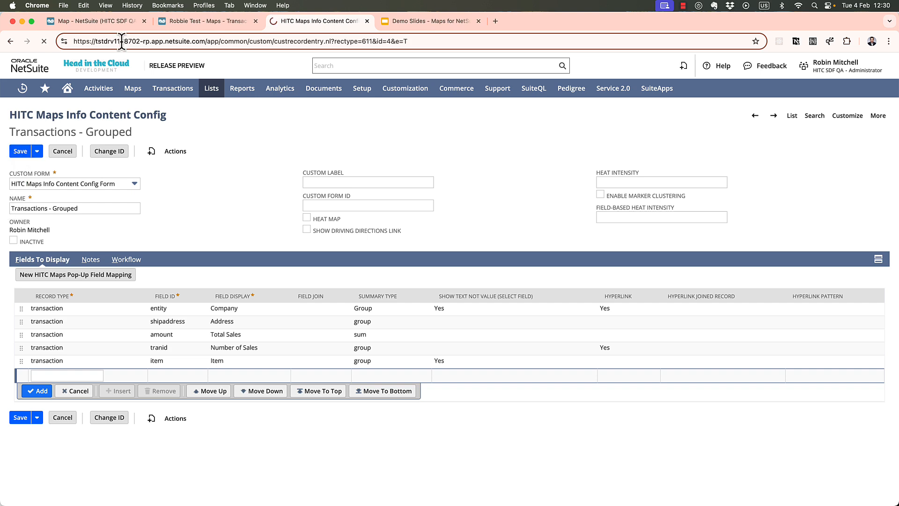
Step: Put the "250204 Grouped Transactions" map in edit mode and map its results again
{"action": "left_click", "coordinate": [91, 19]}
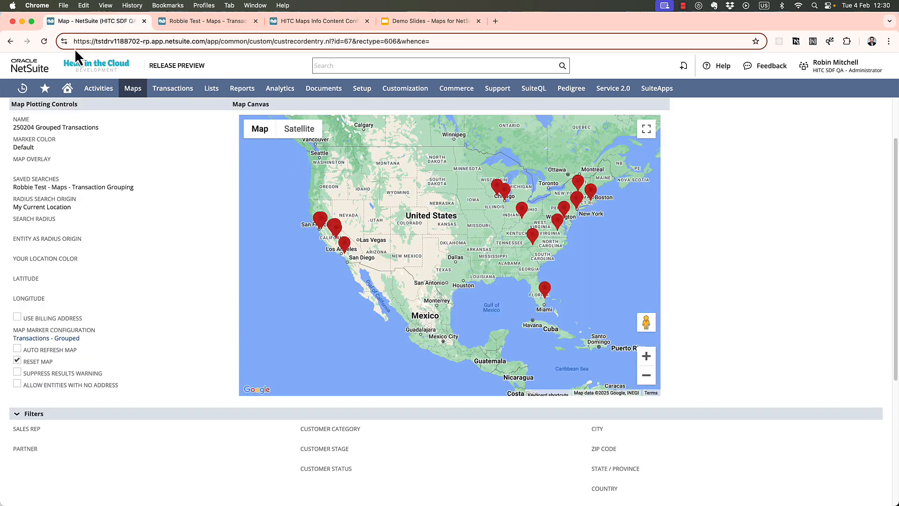
{"action": "scroll", "coordinate": [52, 217], "scroll_direction": "up", "scroll_amount": 3}
{"action": "left_click", "coordinate": [20, 151]}
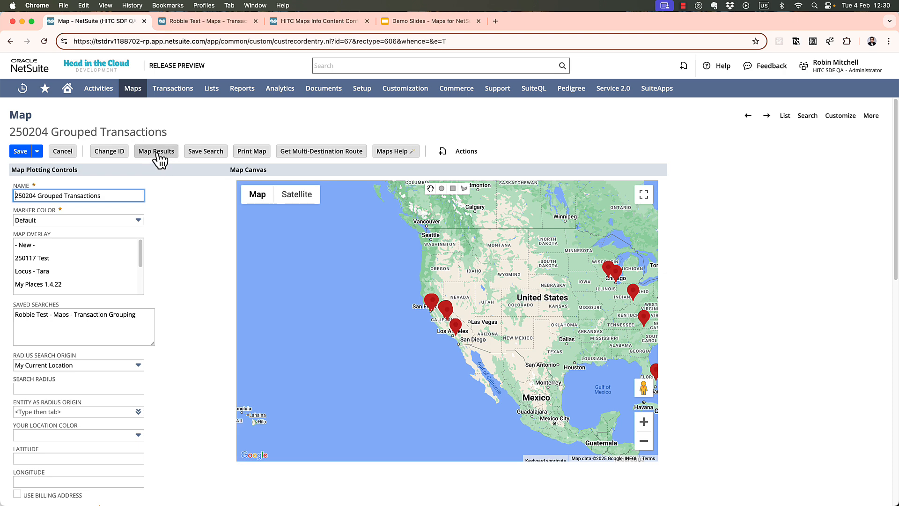
{"action": "left_click", "coordinate": [157, 152]}
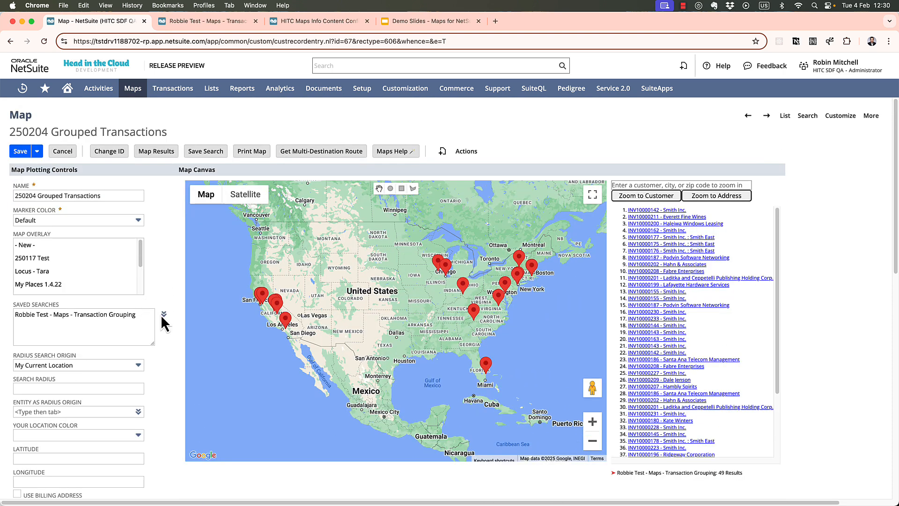
Step: Open the linked invoice from the Cincinnati marker's popup to check the hyperlink, and close the invoice
{"action": "left_click", "coordinate": [462, 287]}
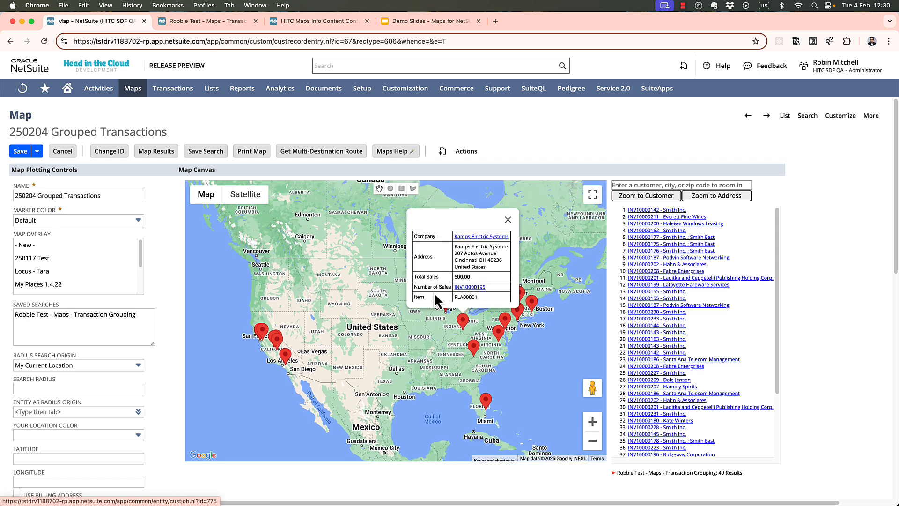
{"action": "left_click", "coordinate": [466, 287]}
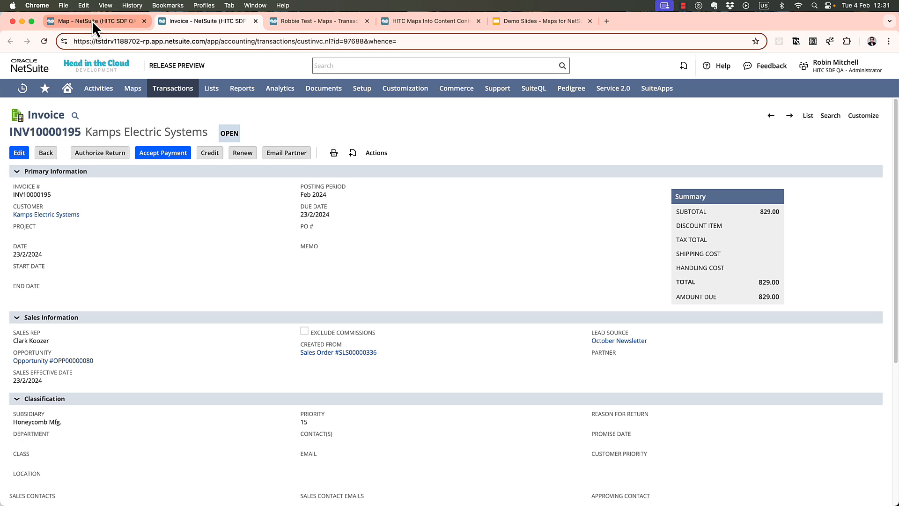
{"action": "left_click", "coordinate": [255, 21]}
Step: Enable marker clustering in the Transactions - Grouped configuration, consult that option's field help, and save the record
{"action": "left_click", "coordinate": [291, 23]}
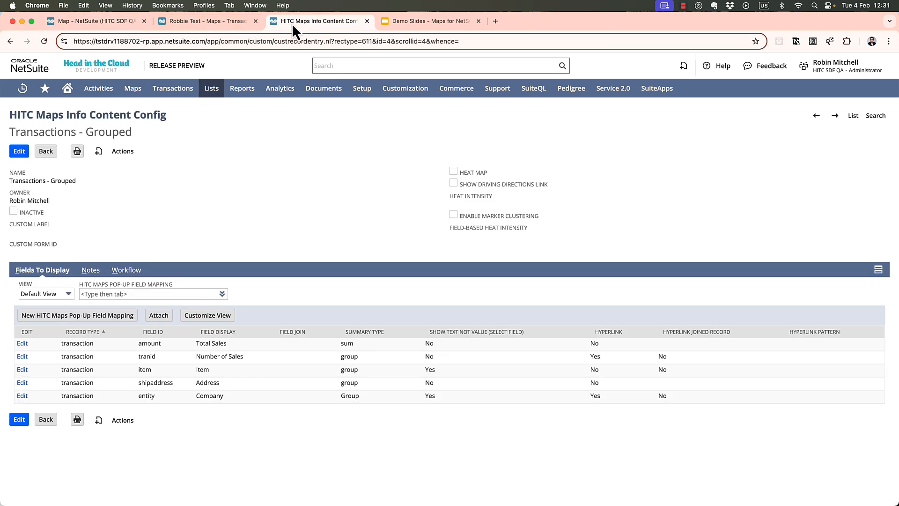
{"action": "left_click", "coordinate": [21, 151]}
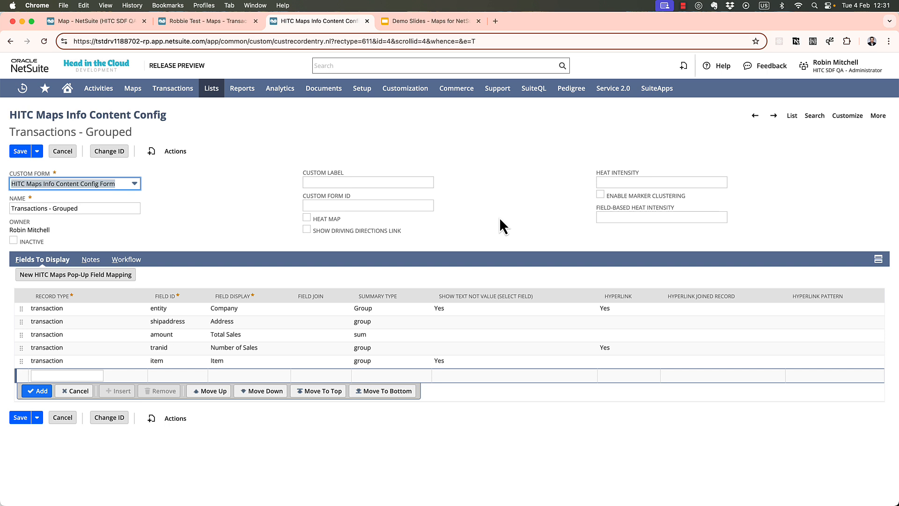
{"action": "left_click", "coordinate": [600, 195]}
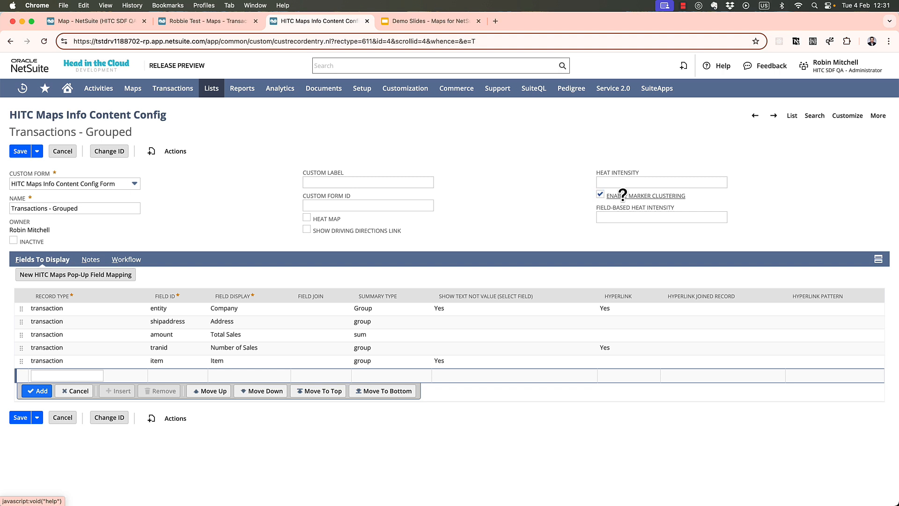
{"action": "left_click", "coordinate": [623, 194]}
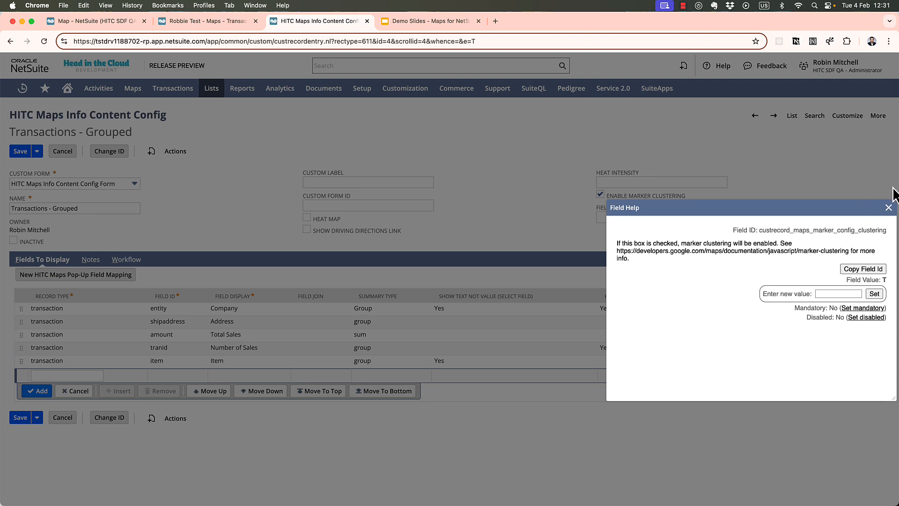
{"action": "left_click", "coordinate": [888, 208]}
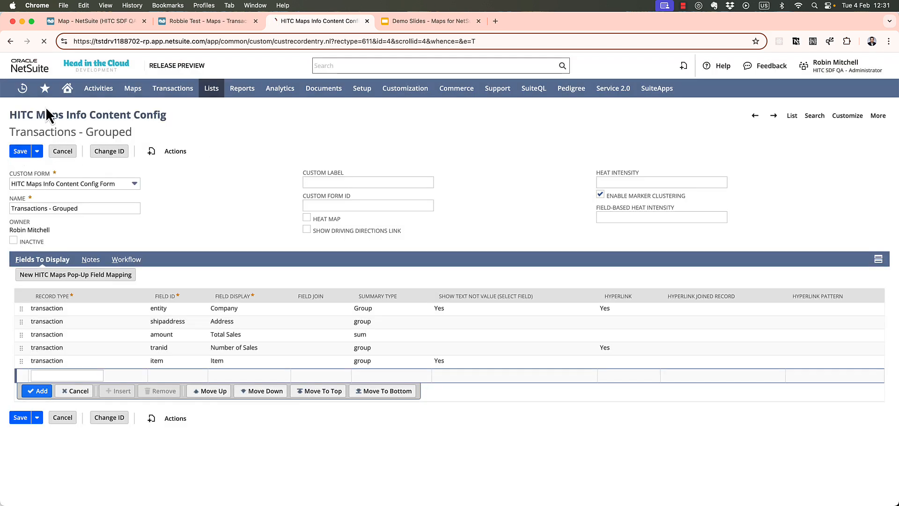
Step: Reload the "250204 Grouped Transactions" map and examine how its marker clusters split and merge at different zoom levels
{"action": "left_click", "coordinate": [103, 21]}
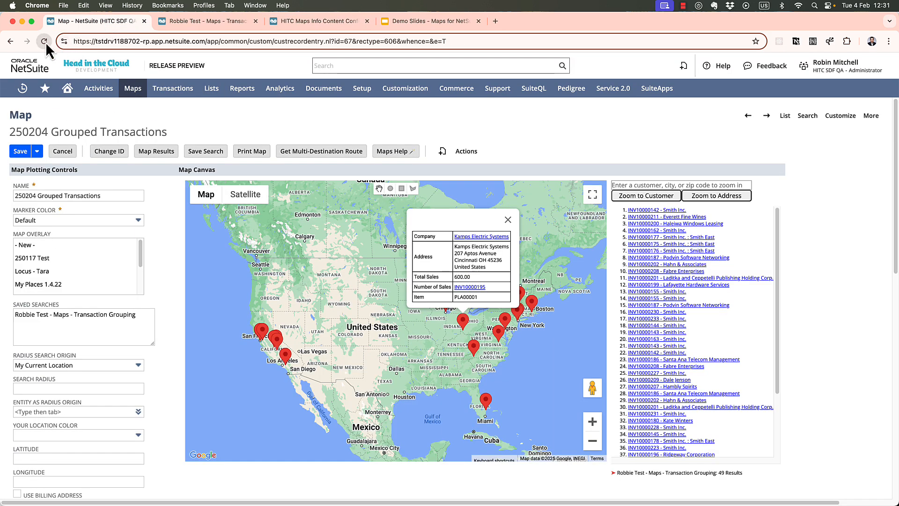
{"action": "left_click", "coordinate": [45, 41]}
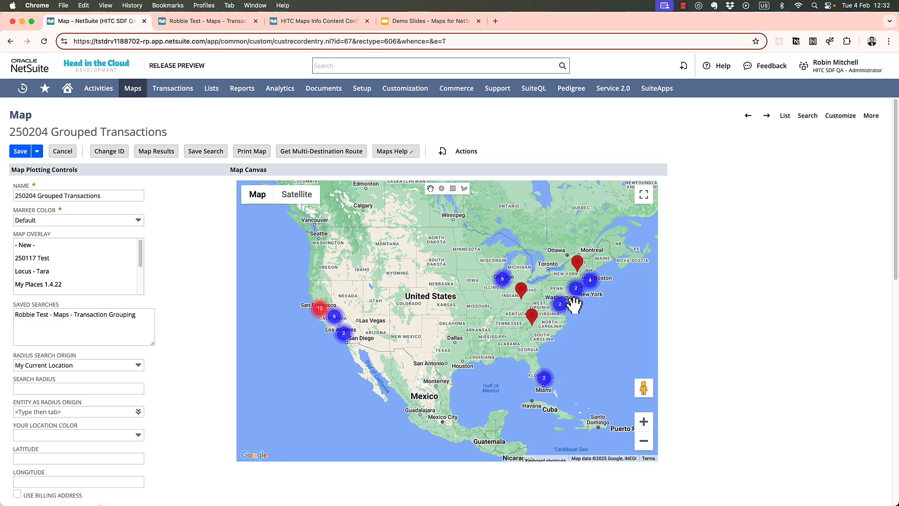
{"action": "scroll", "coordinate": [571, 307], "scroll_direction": "up", "scroll_amount": 3}
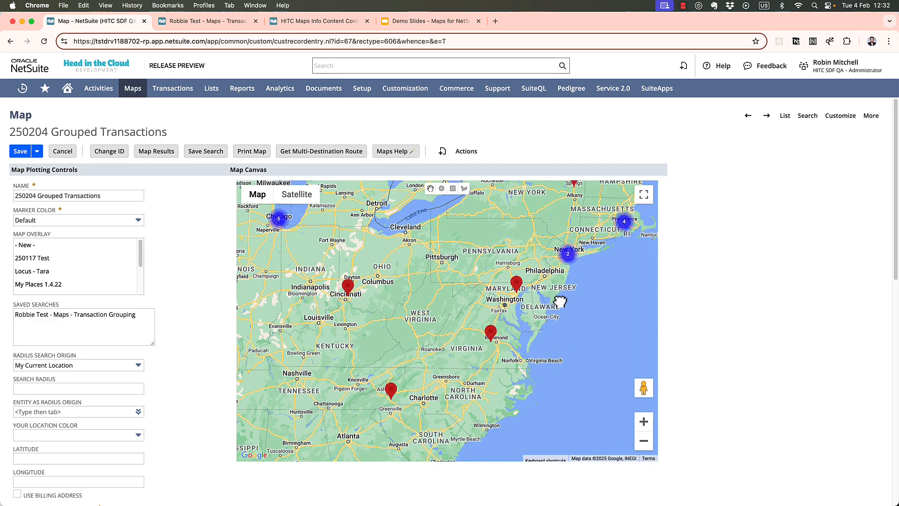
{"action": "scroll", "coordinate": [562, 220], "scroll_direction": "up", "scroll_amount": 3}
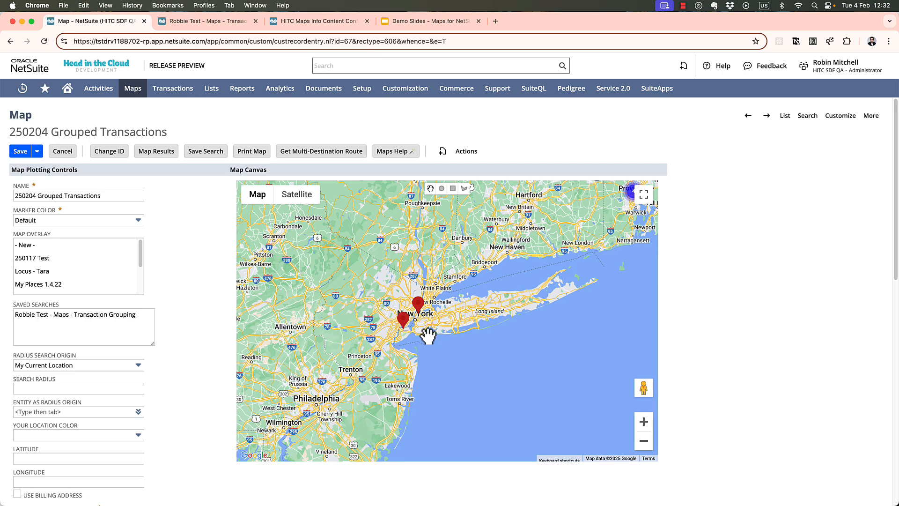
{"action": "left_click_drag", "start_coordinate": [428, 336], "coordinate": [543, 263]}
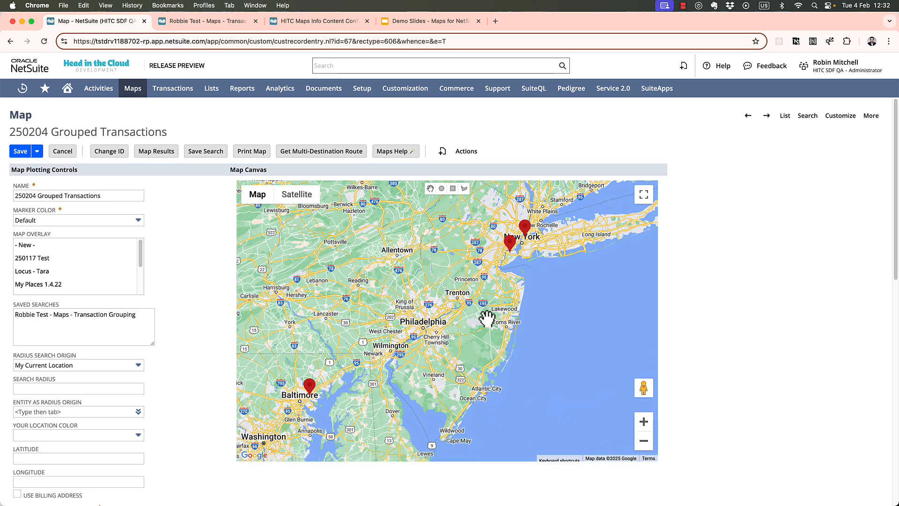
{"action": "scroll", "coordinate": [483, 315], "scroll_direction": "down", "scroll_amount": 3}
{"action": "scroll", "coordinate": [451, 337], "scroll_direction": "down", "scroll_amount": 5}
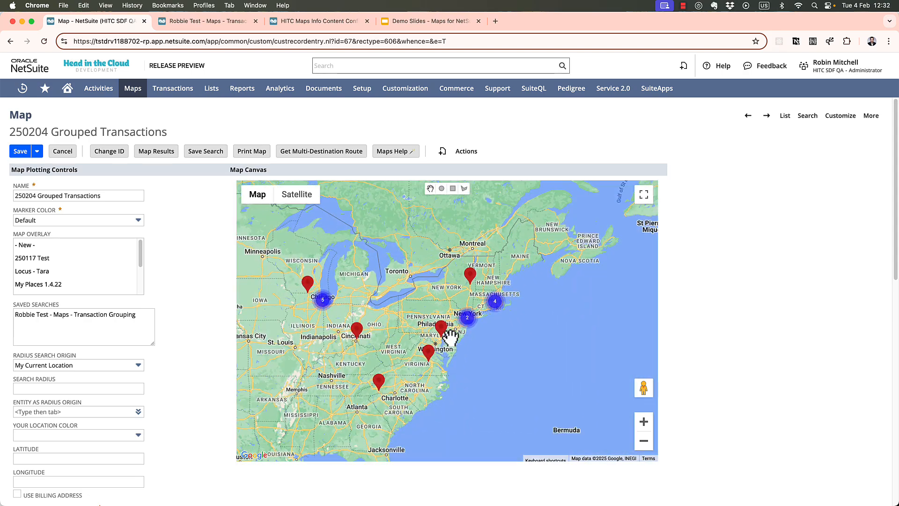
{"action": "scroll", "coordinate": [453, 350], "scroll_direction": "down", "scroll_amount": 3}
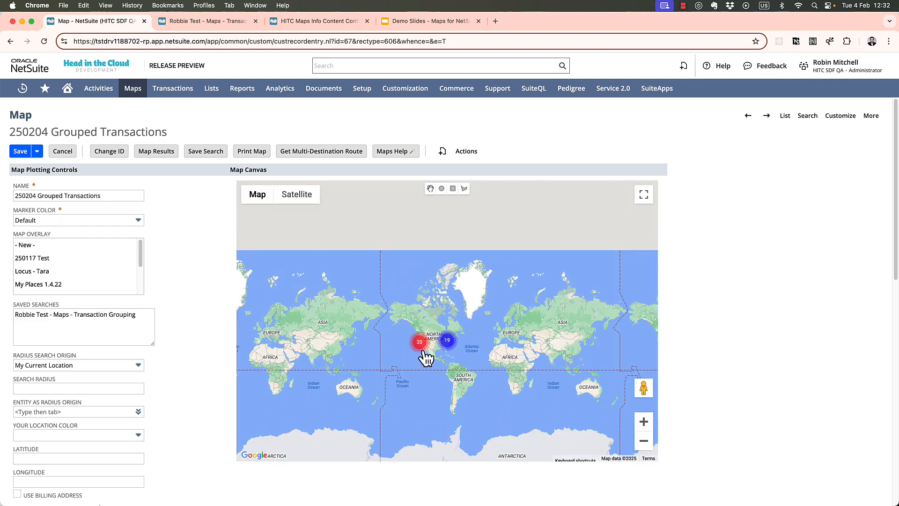
{"action": "scroll", "coordinate": [429, 348], "scroll_direction": "up", "scroll_amount": 1}
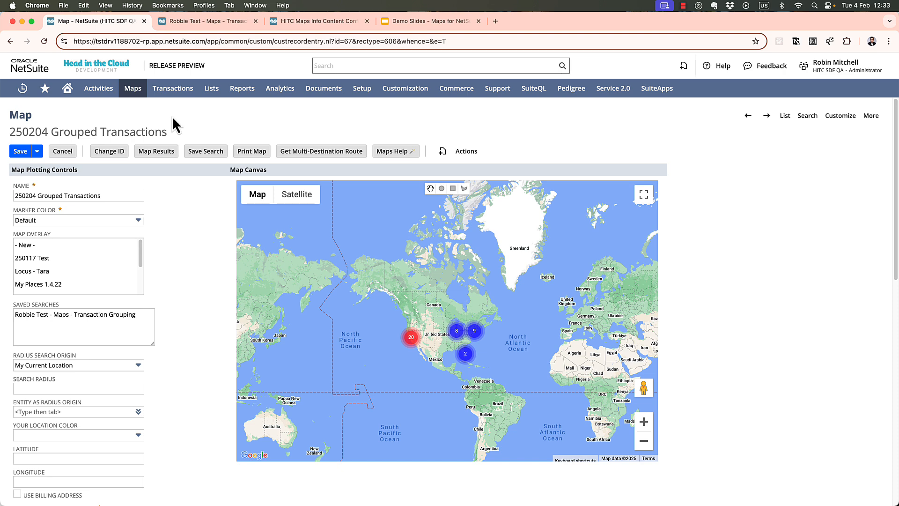
Step: Start a new Map record
{"action": "mouse_move", "coordinate": [140, 94]}
{"action": "mouse_move", "coordinate": [141, 126]}
{"action": "mouse_move", "coordinate": [276, 125]}
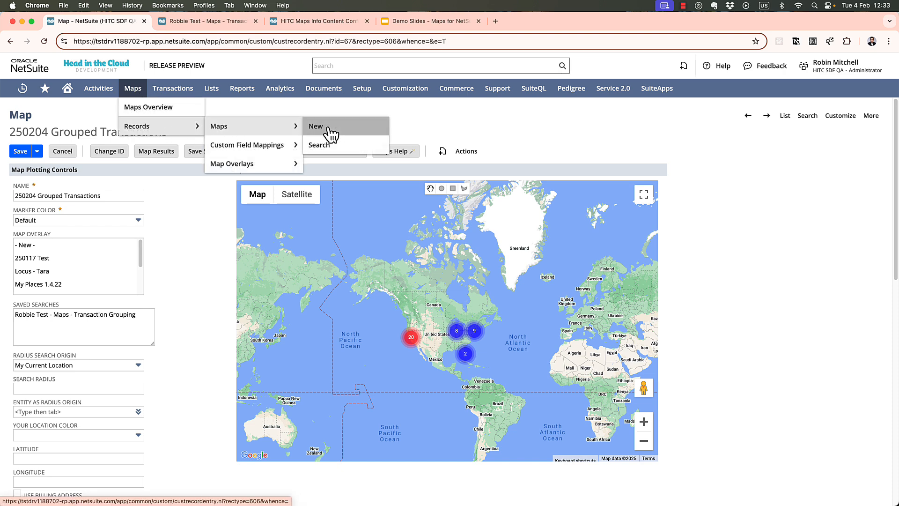
{"action": "left_click", "coordinate": [328, 127]}
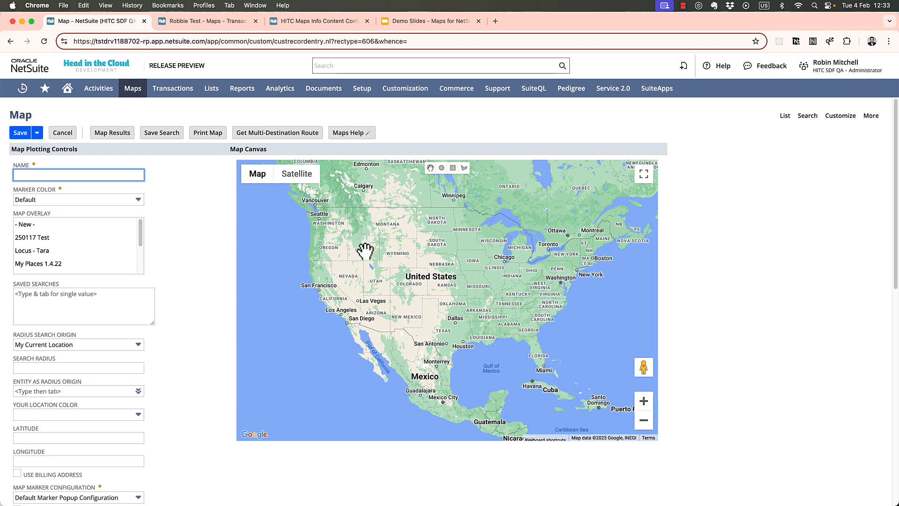
Step: Draw a custom polygon around Northern California on the map canvas and map the results within it
{"action": "double_click", "coordinate": [328, 294]}
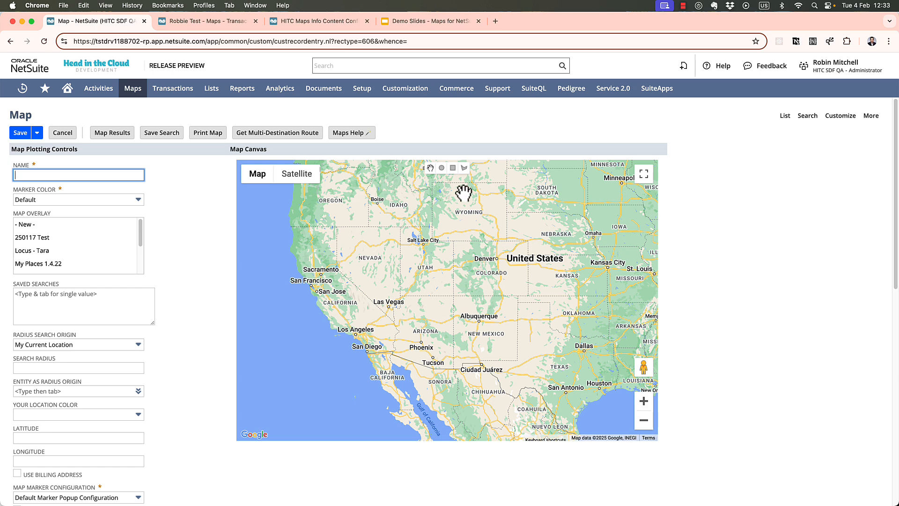
{"action": "left_click", "coordinate": [464, 168]}
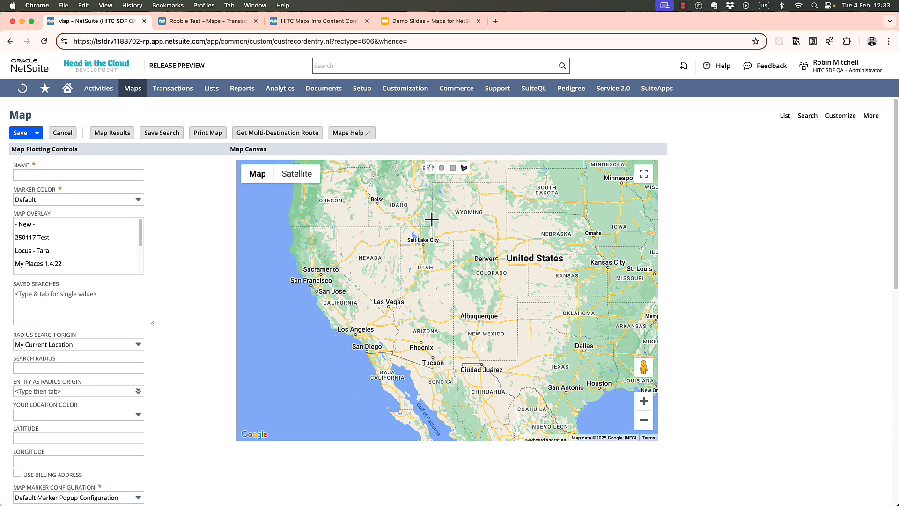
{"action": "left_click", "coordinate": [337, 228]}
{"action": "left_click", "coordinate": [283, 228]}
{"action": "left_click", "coordinate": [300, 282]}
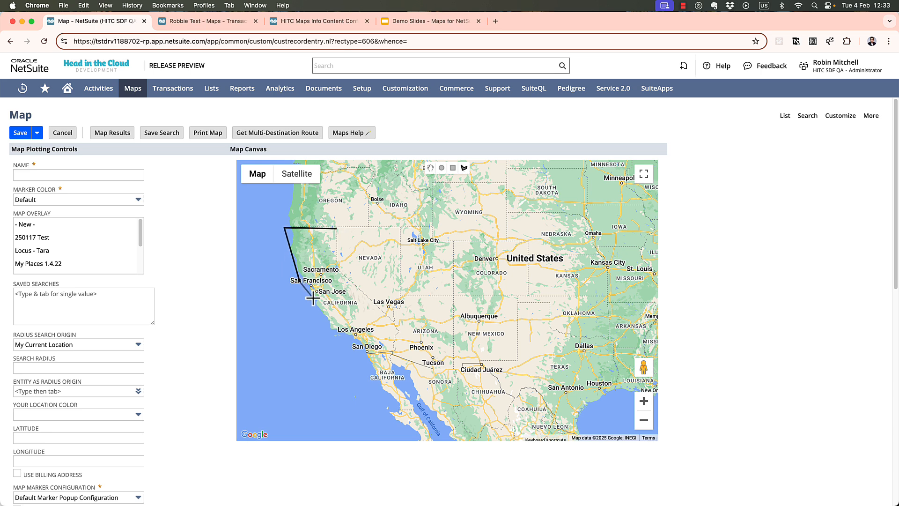
{"action": "left_click", "coordinate": [311, 295]}
{"action": "left_click", "coordinate": [345, 277]}
{"action": "left_click", "coordinate": [336, 267]}
{"action": "left_click", "coordinate": [336, 229]}
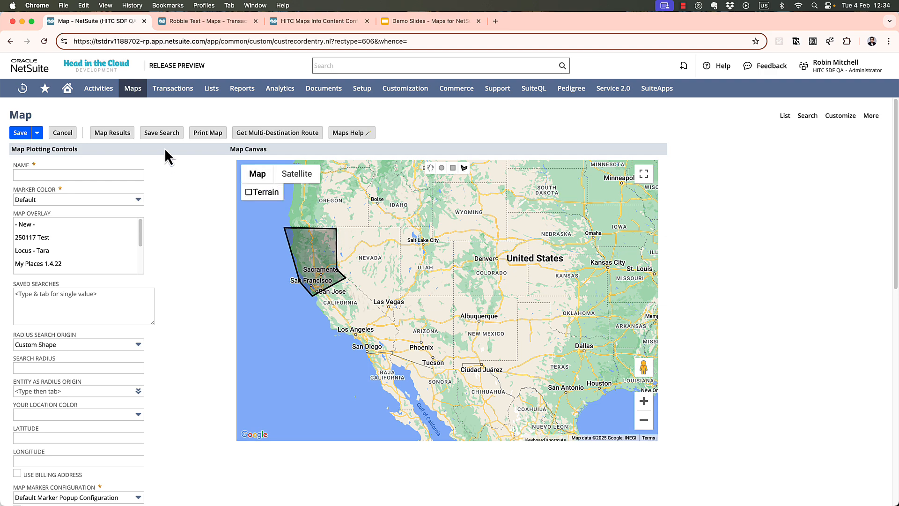
{"action": "left_click", "coordinate": [115, 133]}
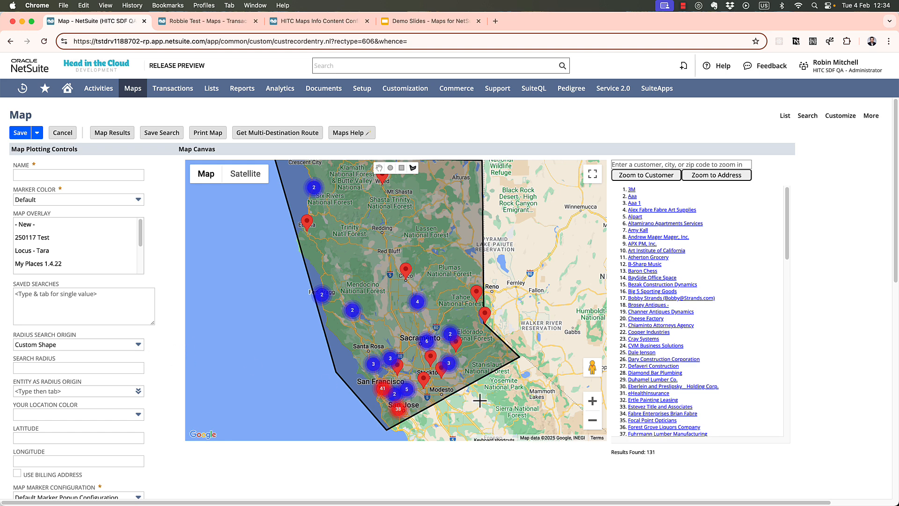
{"action": "left_click", "coordinate": [592, 420]}
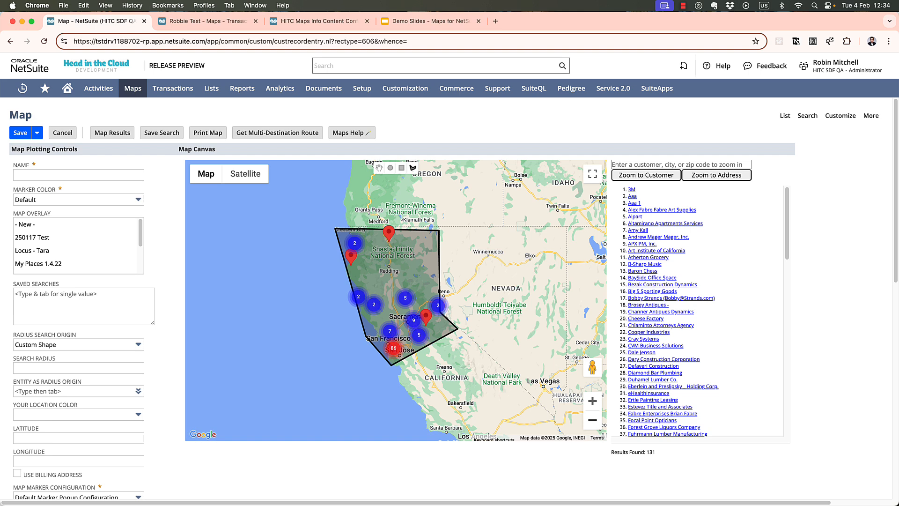
Step: Name the custom-area map "250204 Shape Test" and save the record
{"action": "left_click", "coordinate": [94, 175]}
{"action": "type", "text": "2502"}
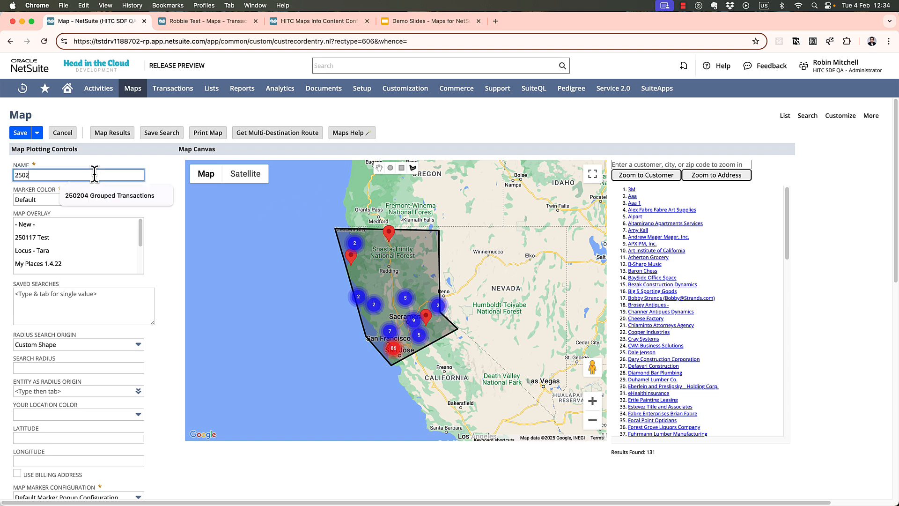
{"action": "type", "text": "04 Shape Test"}
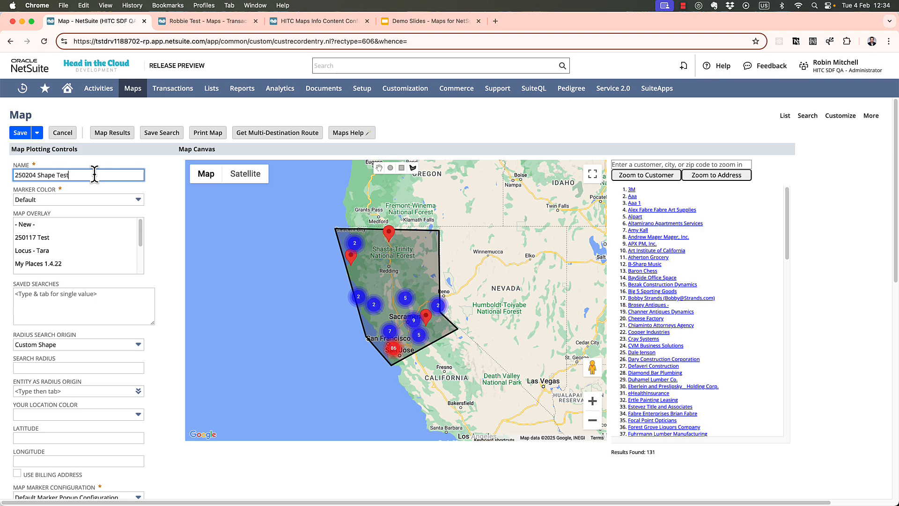
{"action": "left_click", "coordinate": [20, 133]}
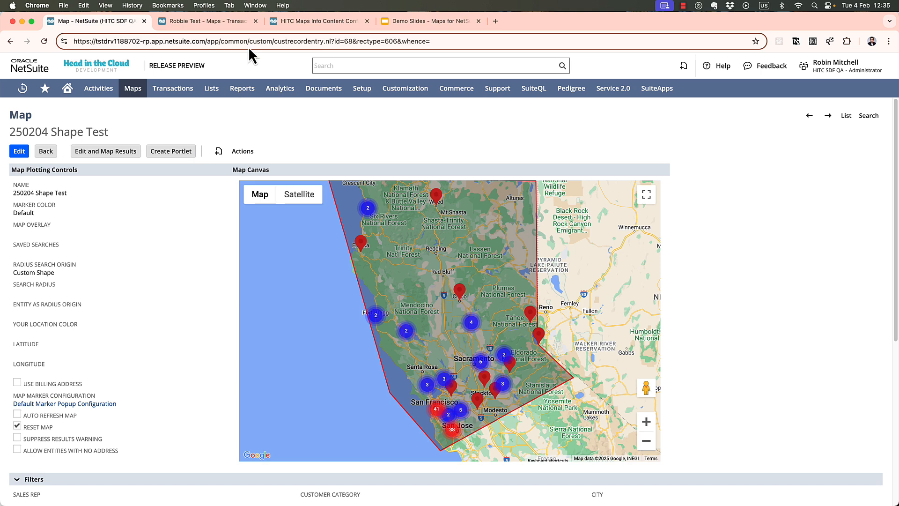
Step: Close the grouped search results, find the "Maps - Academy - Heat" saved search by global search, and review its results in a separate browser tab
{"action": "left_click", "coordinate": [255, 21]}
{"action": "left_click", "coordinate": [390, 66]}
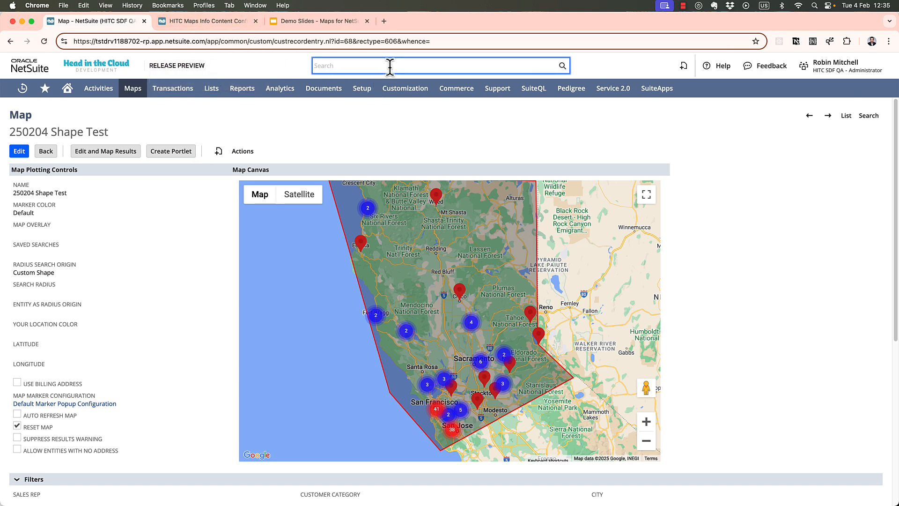
{"action": "type", "text": "search: Robbie"}
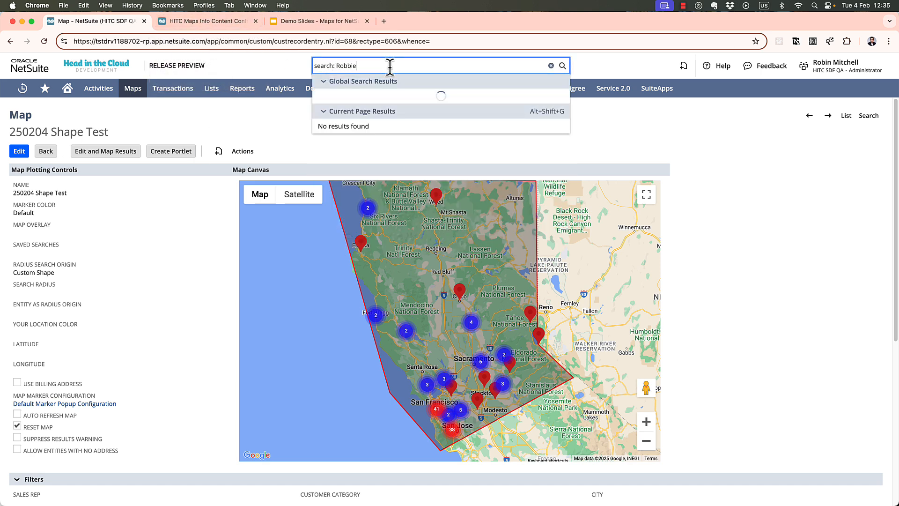
{"action": "key", "text": "BackSpace"}
{"action": "key", "text": "BackSpace"}
{"action": "type", "text": "st  - ma"}
{"action": "left_click", "coordinate": [420, 99], "text": "super"}
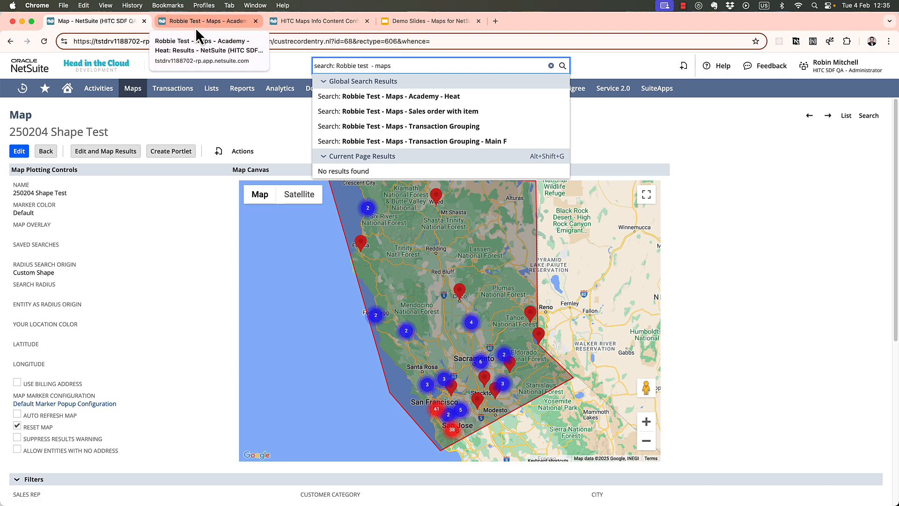
{"action": "left_click", "coordinate": [197, 27]}
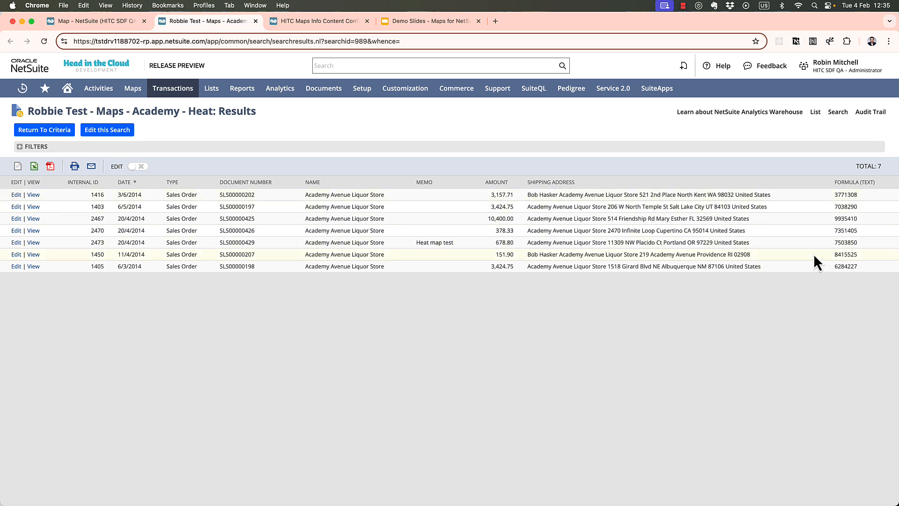
Step: Start a new Map record using the Heat Map marker configuration and map the "Maps - Academy - Heat" saved search
{"action": "left_click", "coordinate": [111, 20]}
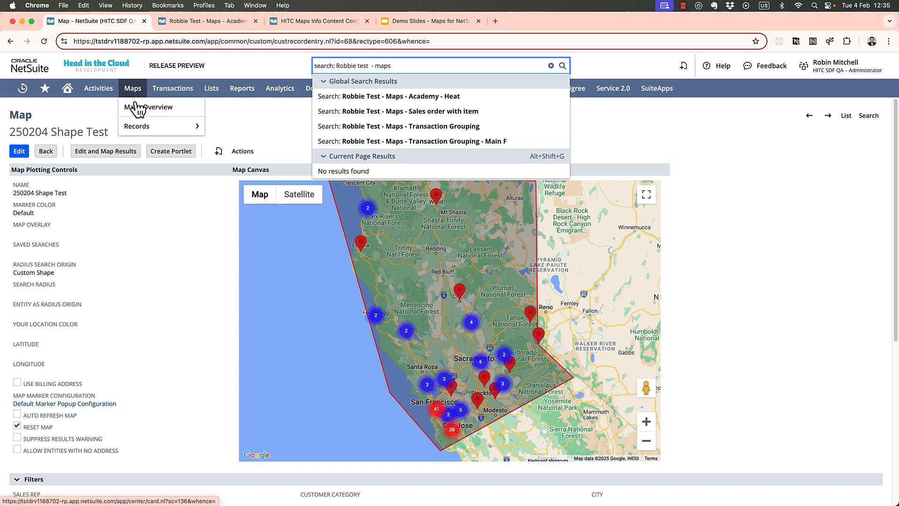
{"action": "left_click", "coordinate": [329, 128]}
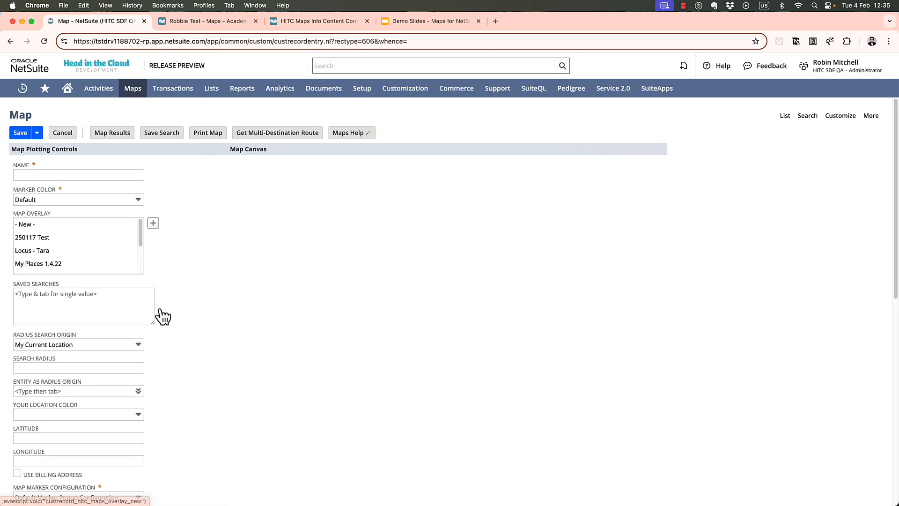
{"action": "scroll", "coordinate": [160, 393], "scroll_direction": "down", "scroll_amount": 2}
{"action": "left_click", "coordinate": [110, 462]}
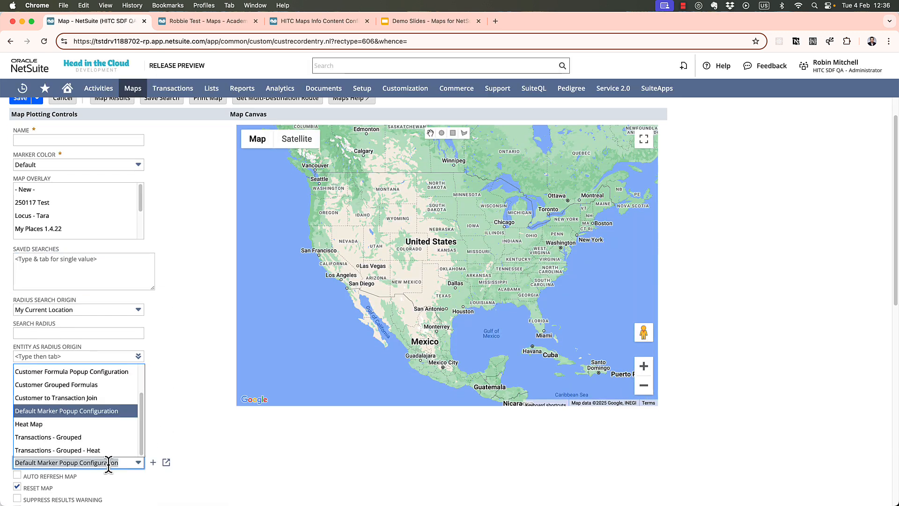
{"action": "left_click", "coordinate": [106, 424]}
{"action": "left_click", "coordinate": [75, 260]}
{"action": "type", "text": "robbie test"}
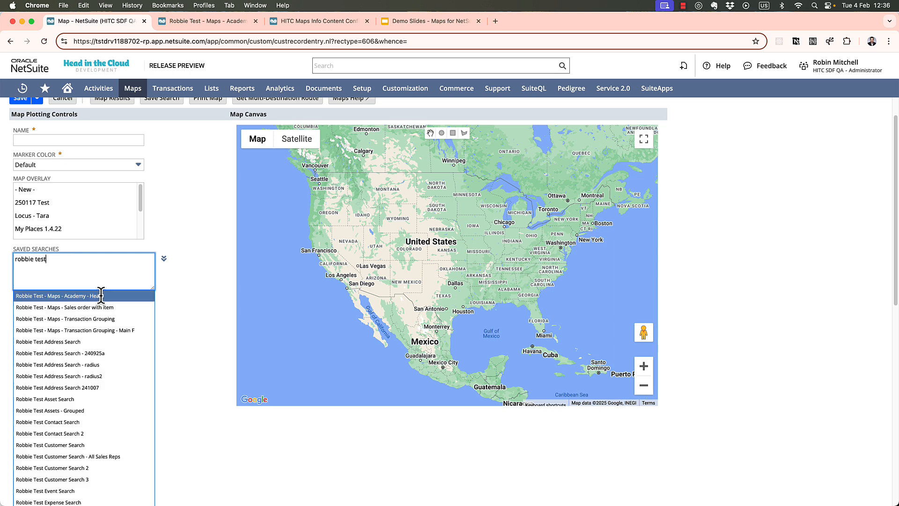
{"action": "left_click", "coordinate": [100, 295]}
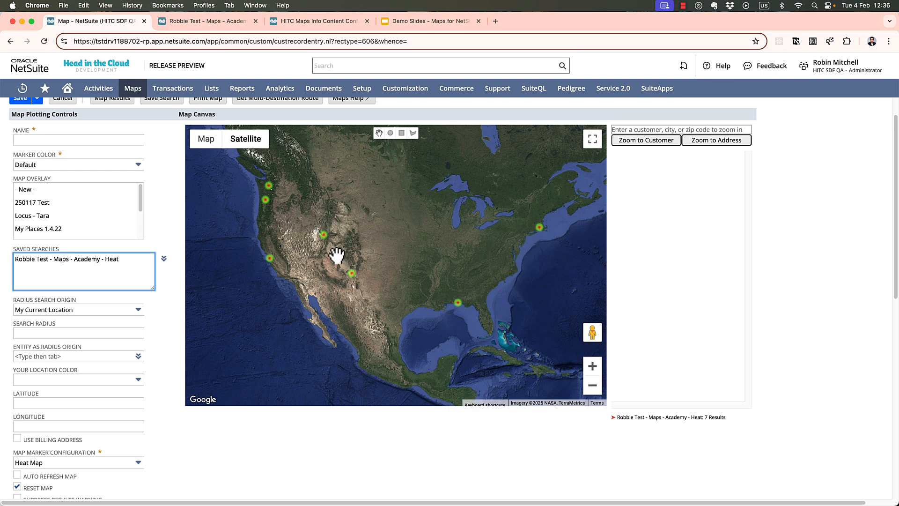
Step: Sort the Academy heat search results by Amount, then set Field-Based Heat Intensity to "amount" in the Heat Map configuration and save it
{"action": "left_click", "coordinate": [204, 27]}
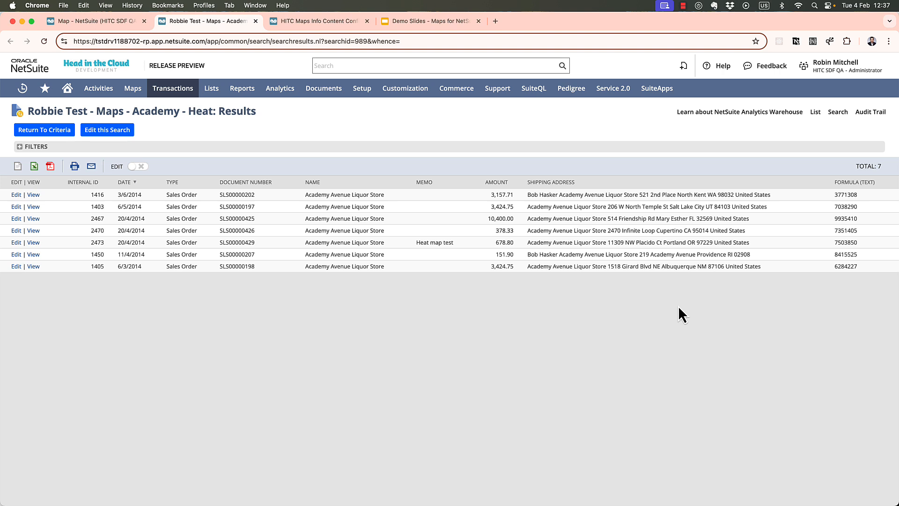
{"action": "left_click", "coordinate": [491, 182]}
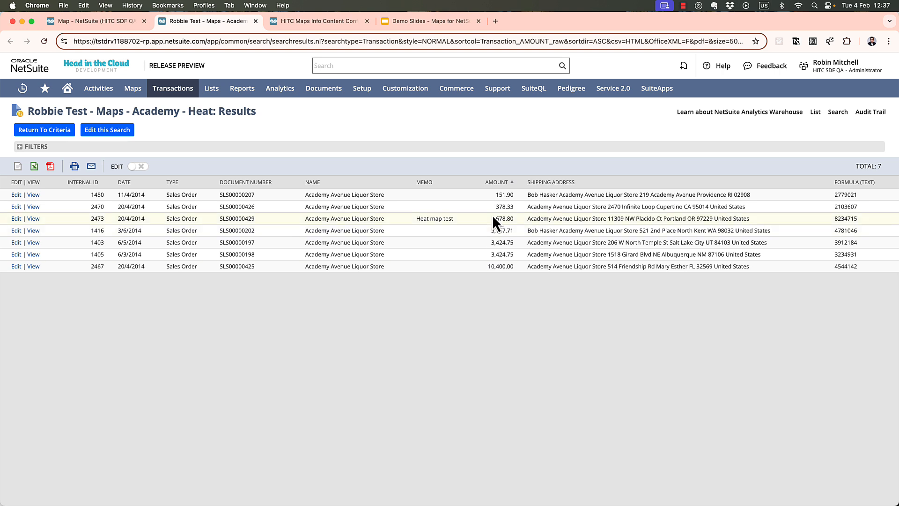
{"action": "left_click", "coordinate": [347, 26]}
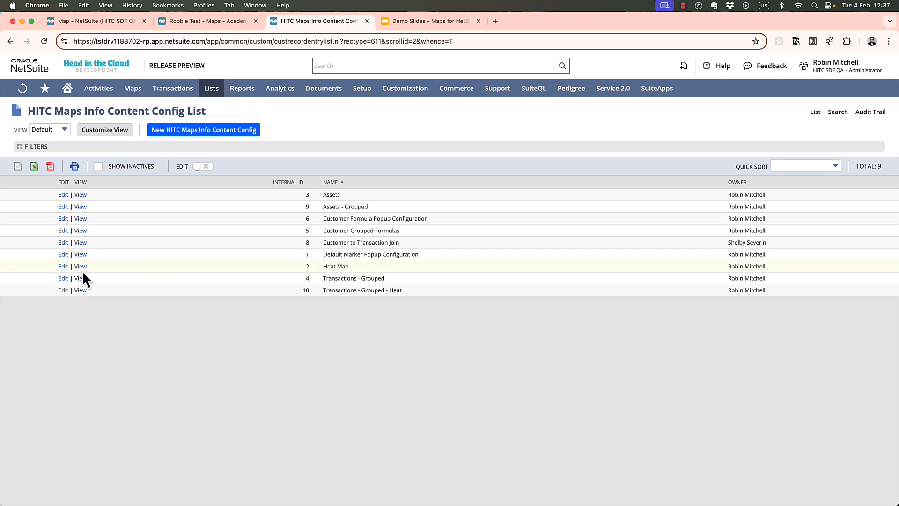
{"action": "left_click", "coordinate": [64, 267]}
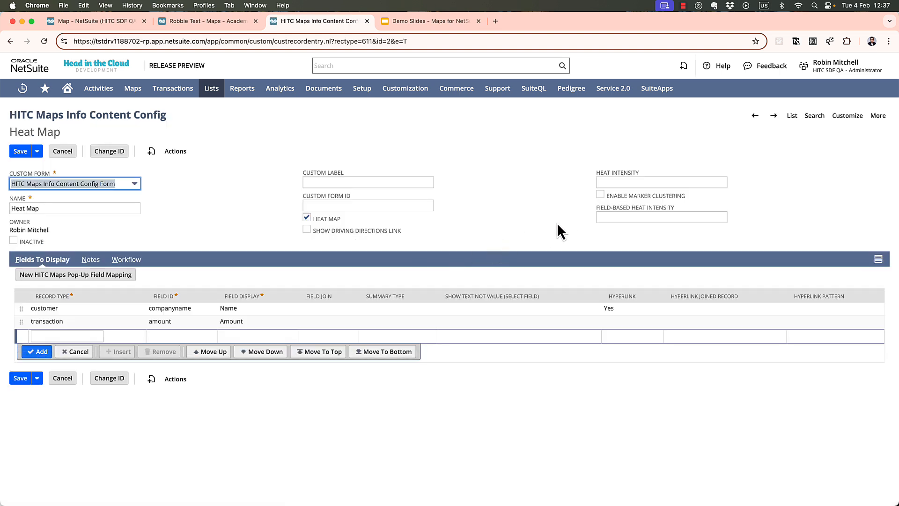
{"action": "left_click", "coordinate": [613, 217]}
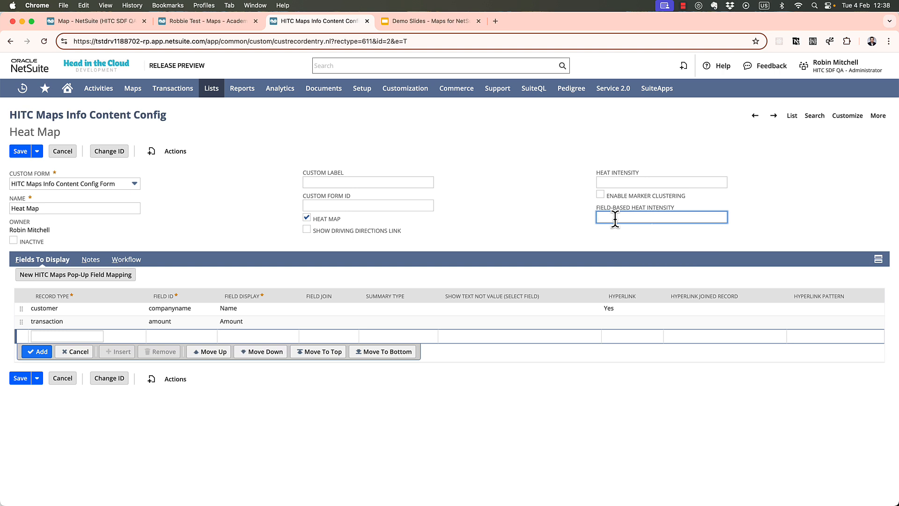
{"action": "type", "text": "amount"}
{"action": "left_click", "coordinate": [20, 151]}
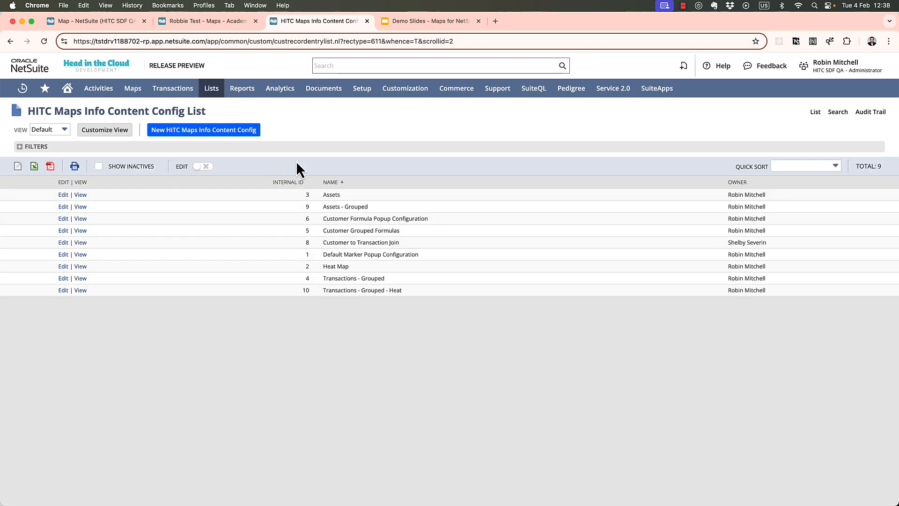
Step: Recheck the Academy order amounts, reload the Map form, and map the "Maps - Academy - Heat" search again with the Heat Map configuration
{"action": "left_click", "coordinate": [201, 22]}
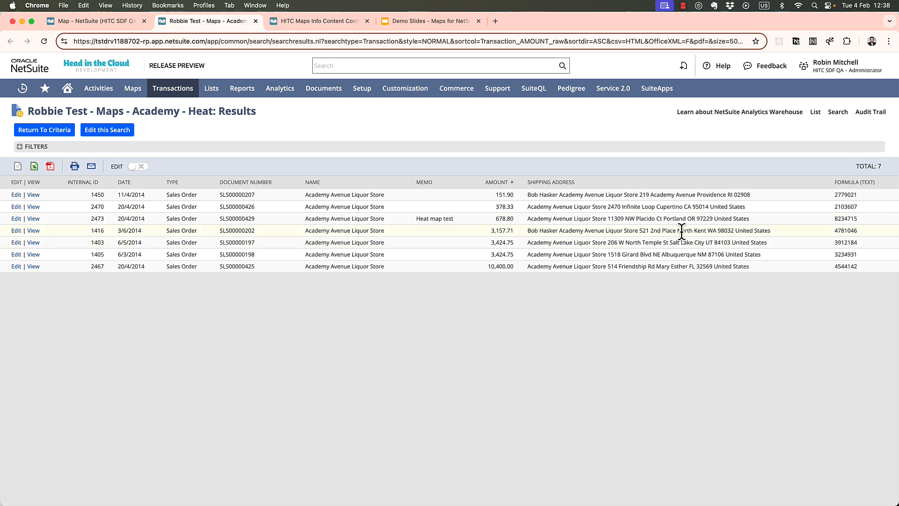
{"action": "left_click", "coordinate": [108, 21]}
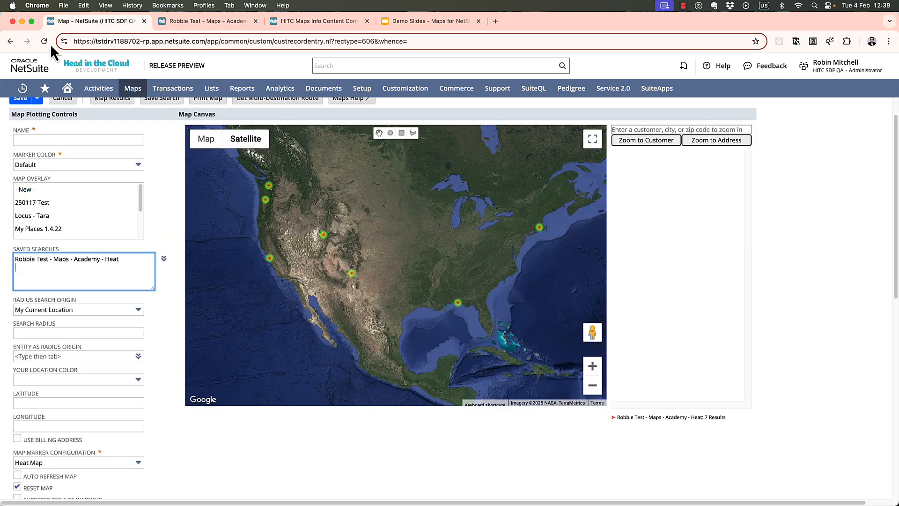
{"action": "left_click", "coordinate": [44, 41]}
{"action": "left_click", "coordinate": [499, 197]}
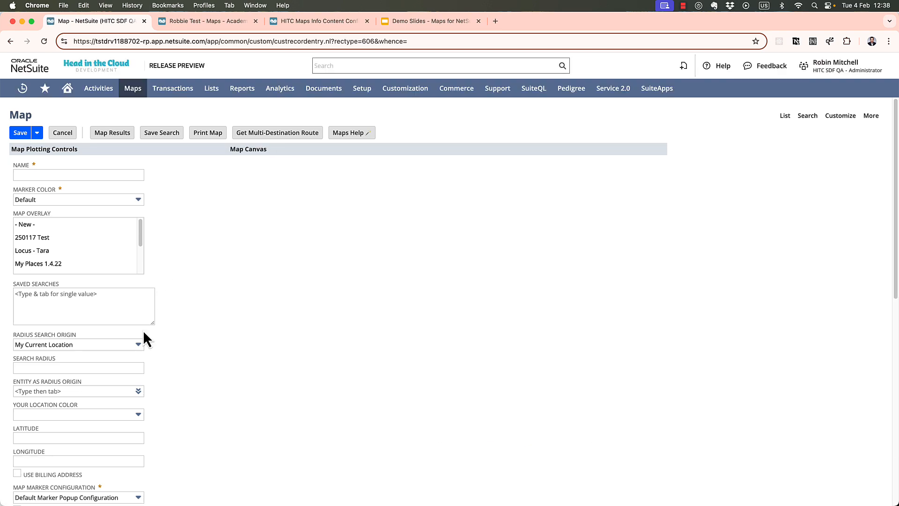
{"action": "left_click", "coordinate": [125, 496]}
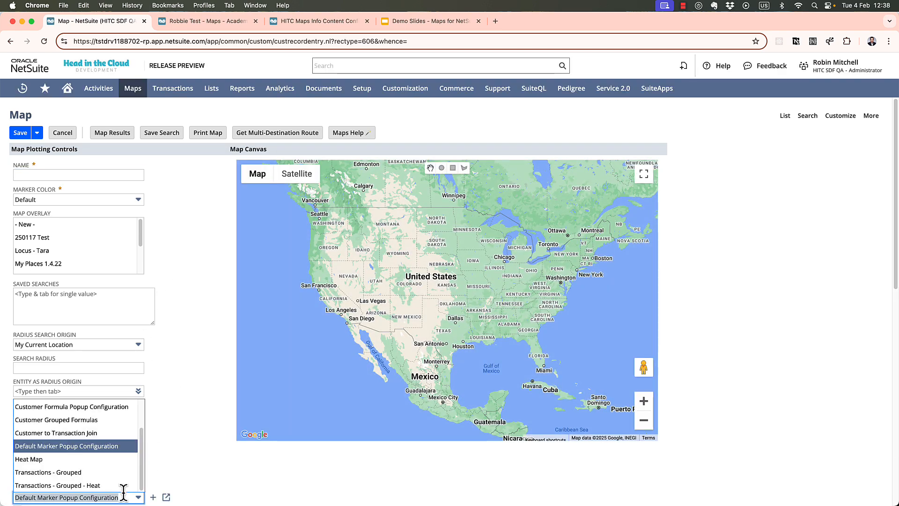
{"action": "left_click", "coordinate": [125, 460]}
{"action": "left_click", "coordinate": [83, 315]}
{"action": "type", "text": "robbie "}
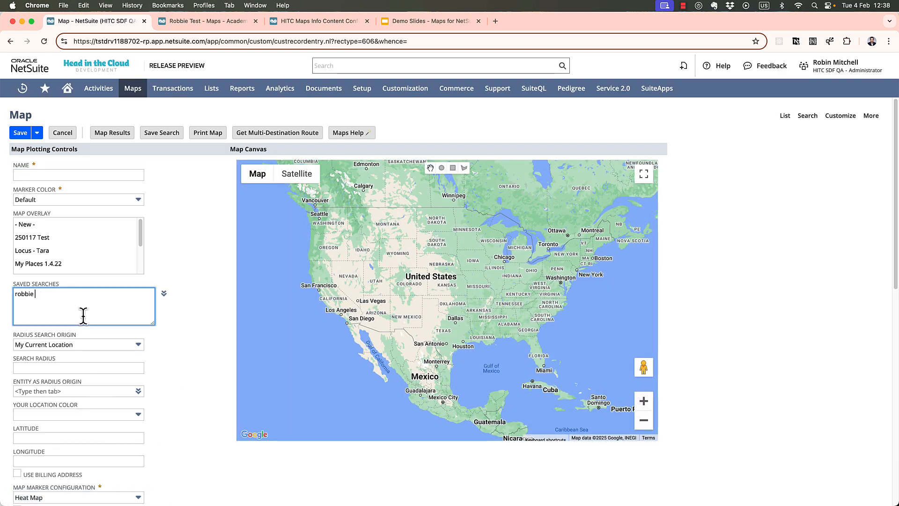
{"action": "type", "text": "test"}
{"action": "left_click", "coordinate": [94, 335]}
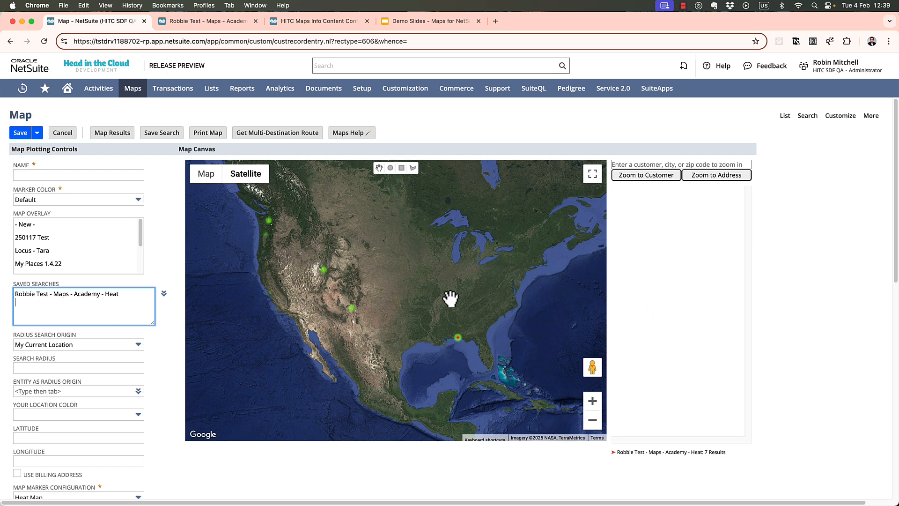
Step: Discard the unsaved heat map and start a new Map record
{"action": "mouse_move", "coordinate": [133, 88]}
{"action": "mouse_move", "coordinate": [159, 126]}
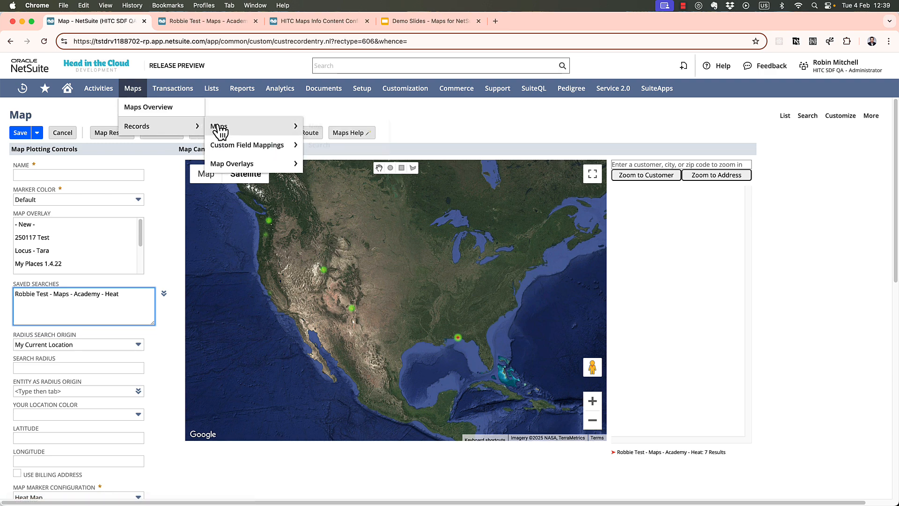
{"action": "mouse_move", "coordinate": [220, 127]}
{"action": "left_click", "coordinate": [327, 126]}
{"action": "left_click", "coordinate": [477, 198]}
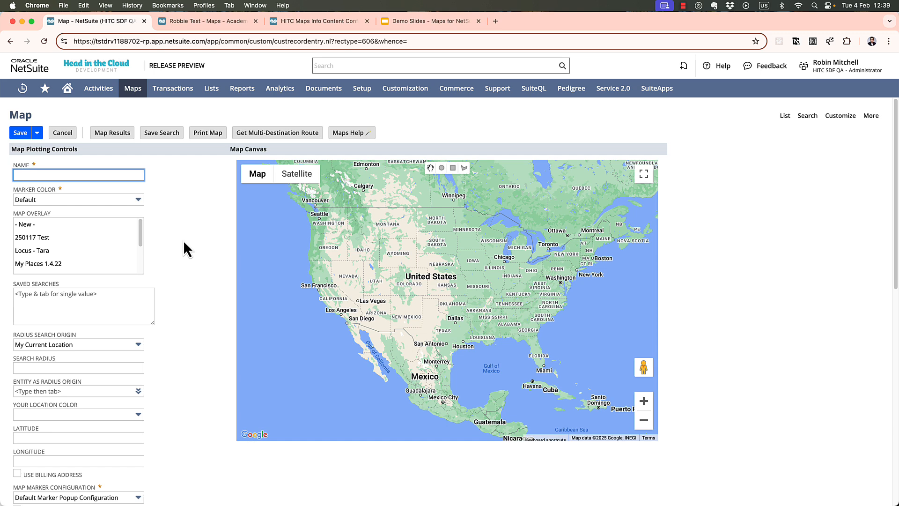
Step: Map the results within a search radius of 25 using Zip Code Specified as the origin and 95014 as the zip code filter
{"action": "left_click", "coordinate": [115, 344]}
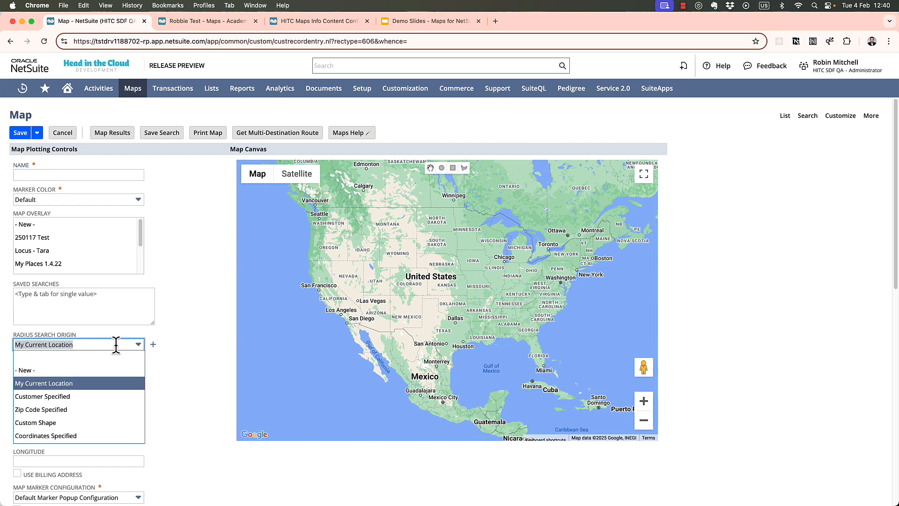
{"action": "left_click", "coordinate": [104, 411]}
{"action": "left_click", "coordinate": [99, 368]}
{"action": "left_click", "coordinate": [75, 395]}
{"action": "scroll", "coordinate": [193, 357], "scroll_direction": "down", "scroll_amount": 5}
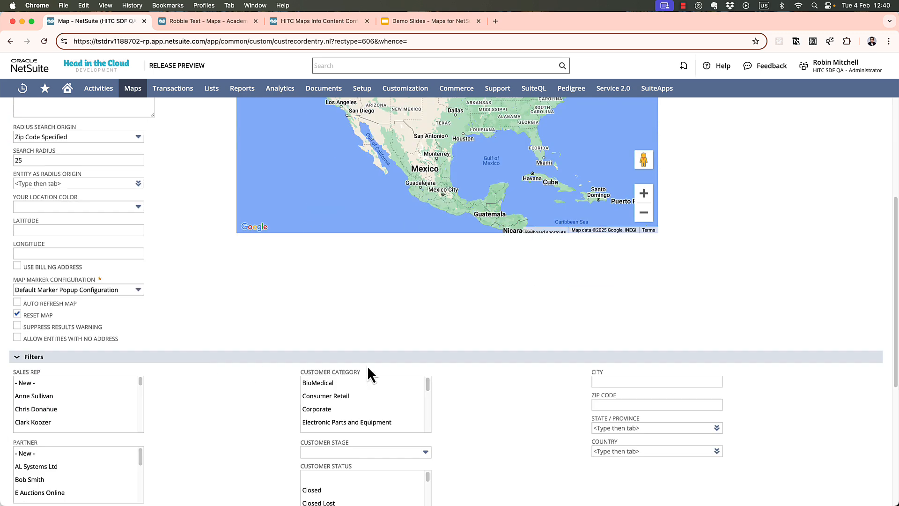
{"action": "left_click", "coordinate": [633, 404]}
{"action": "type", "text": "95014"}
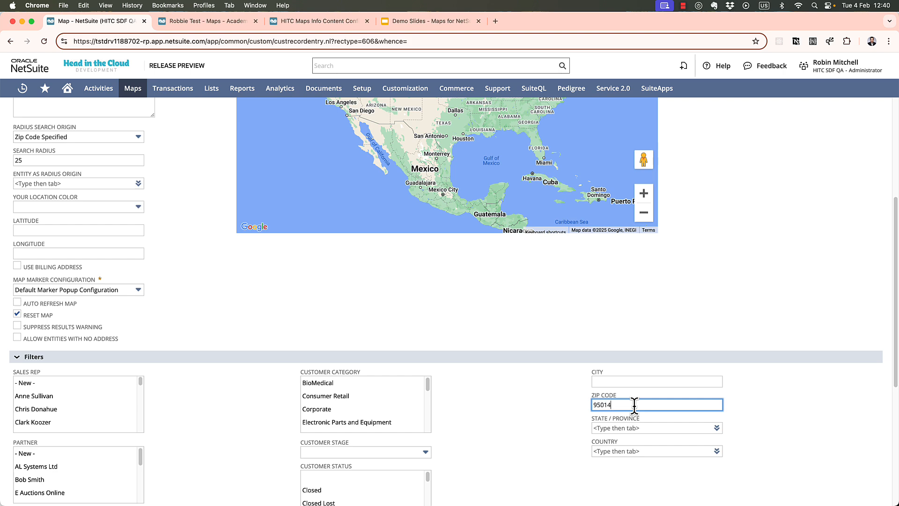
{"action": "scroll", "coordinate": [338, 305], "scroll_direction": "up", "scroll_amount": 5}
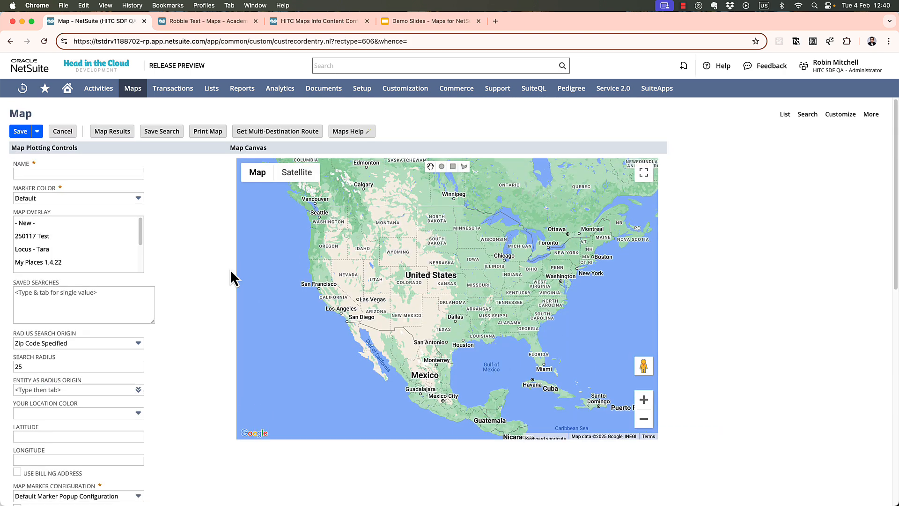
{"action": "left_click", "coordinate": [107, 133]}
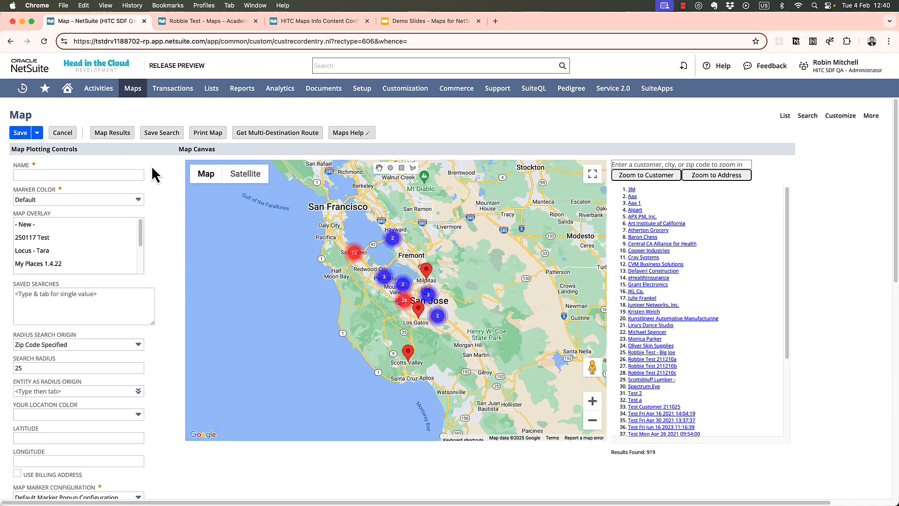
Step: Save the radius results as a saved search named "250204 Distance from 95014" and open it despite the pop-up block
{"action": "left_click", "coordinate": [165, 134]}
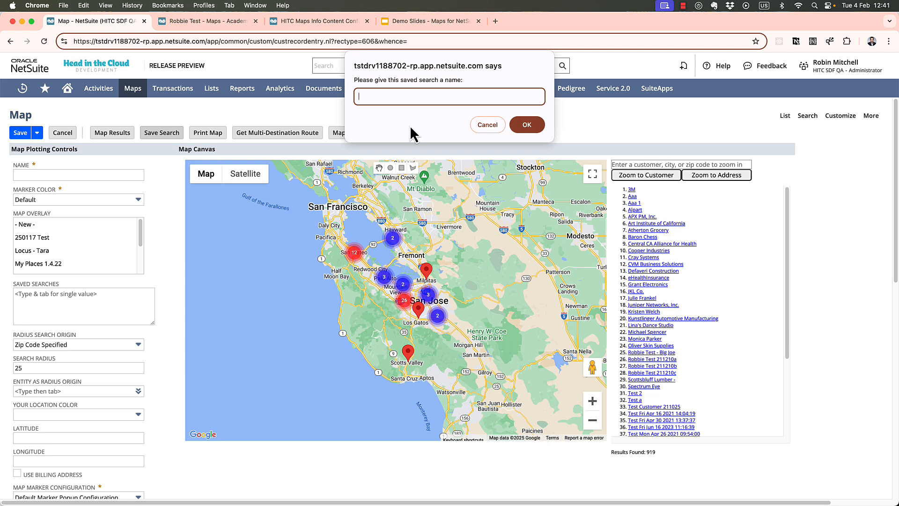
{"action": "type", "text": "250204 Distance from 95014"}
{"action": "left_click", "coordinate": [527, 125]}
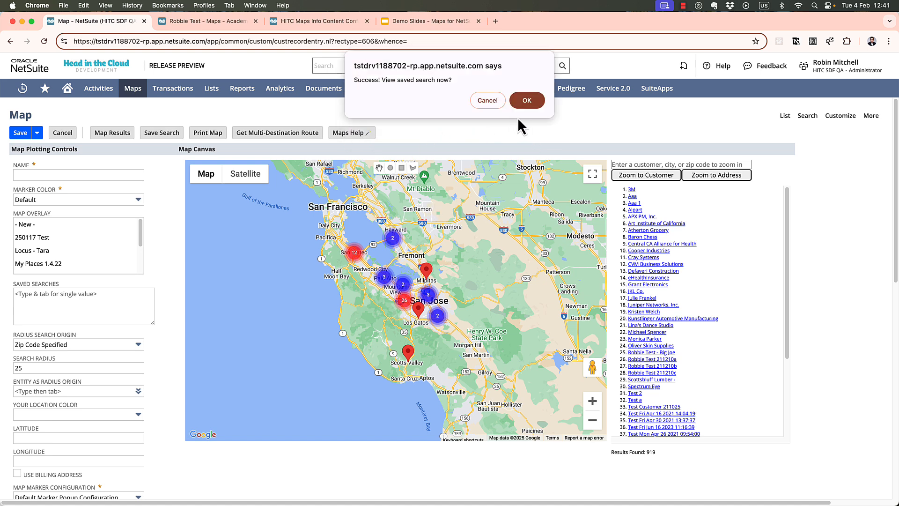
{"action": "left_click", "coordinate": [525, 102]}
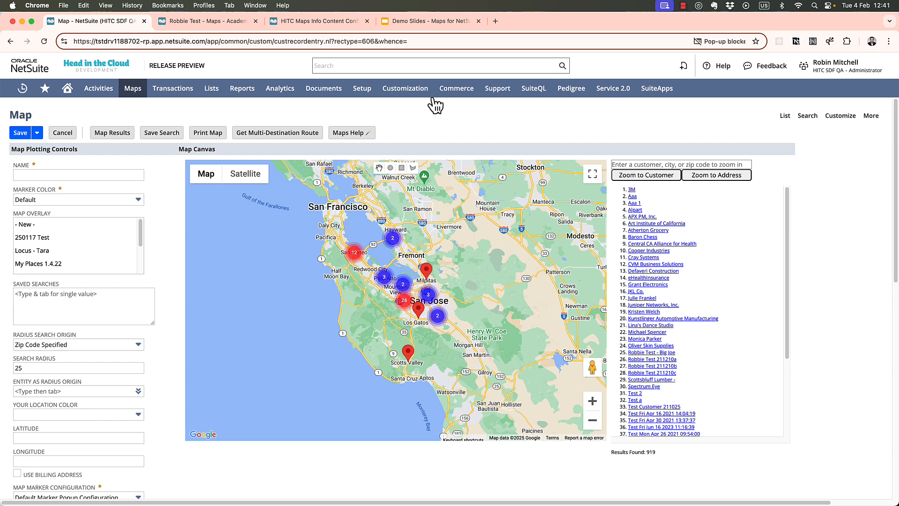
{"action": "left_click", "coordinate": [693, 43]}
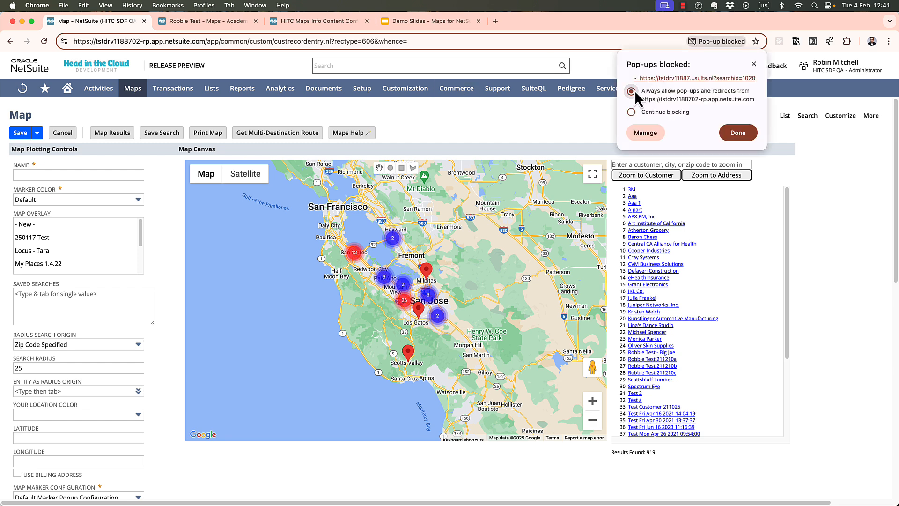
{"action": "left_click", "coordinate": [671, 78]}
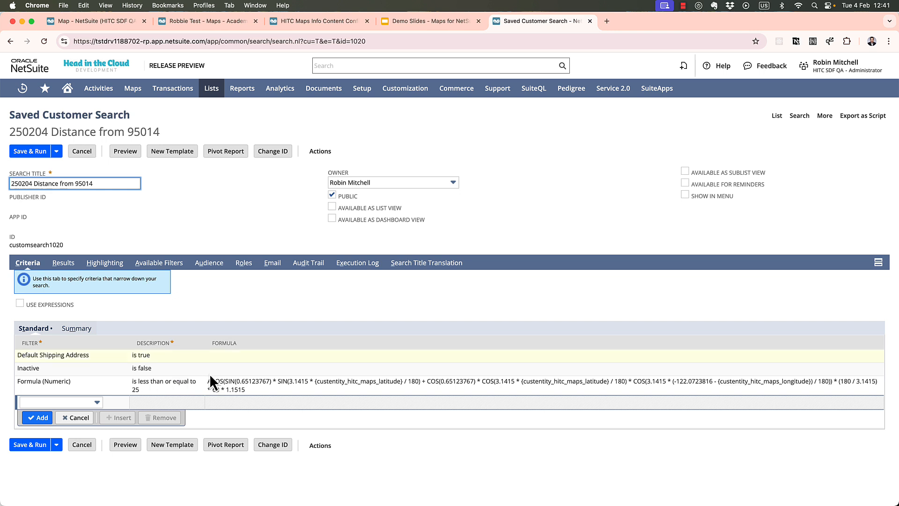
Step: Copy the distance formula from the saved search's Formula (Numeric) criterion, leaving the criterion as it is
{"action": "left_click", "coordinate": [228, 383]}
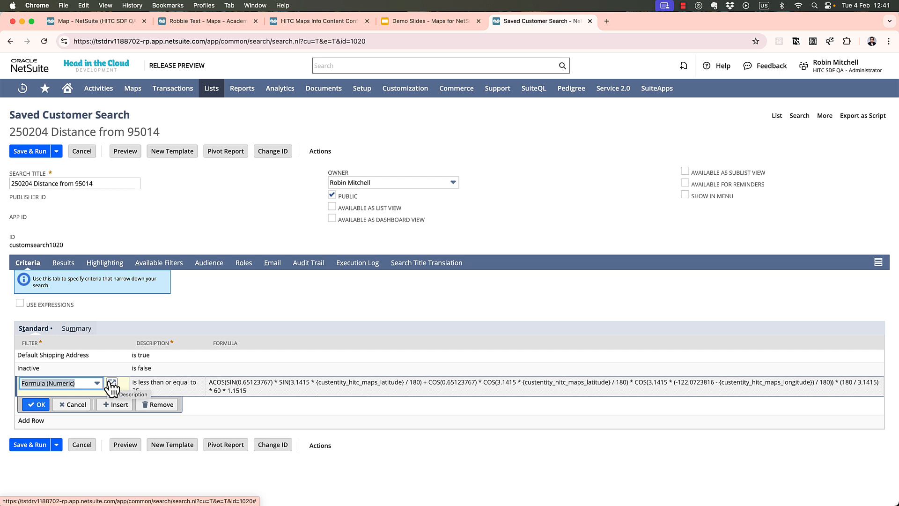
{"action": "left_click", "coordinate": [111, 384]}
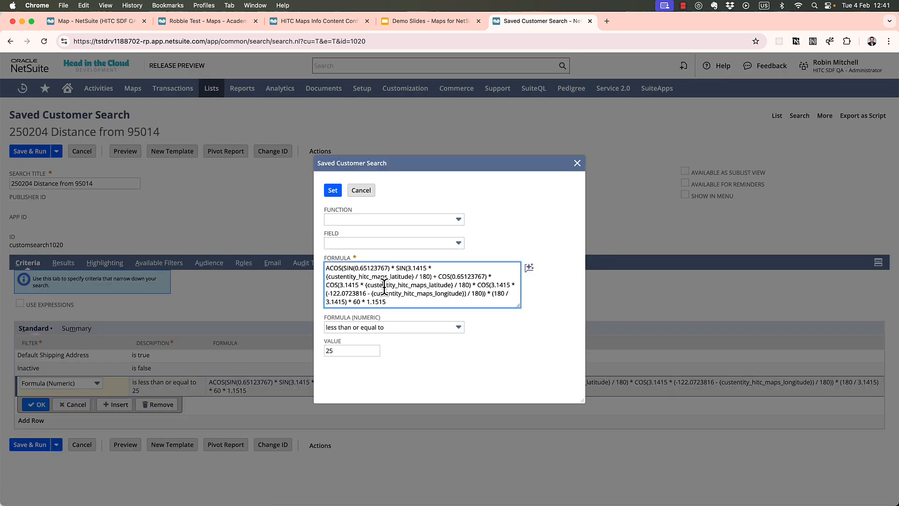
{"action": "triple_click", "coordinate": [384, 287]}
{"action": "left_click", "coordinate": [577, 163]}
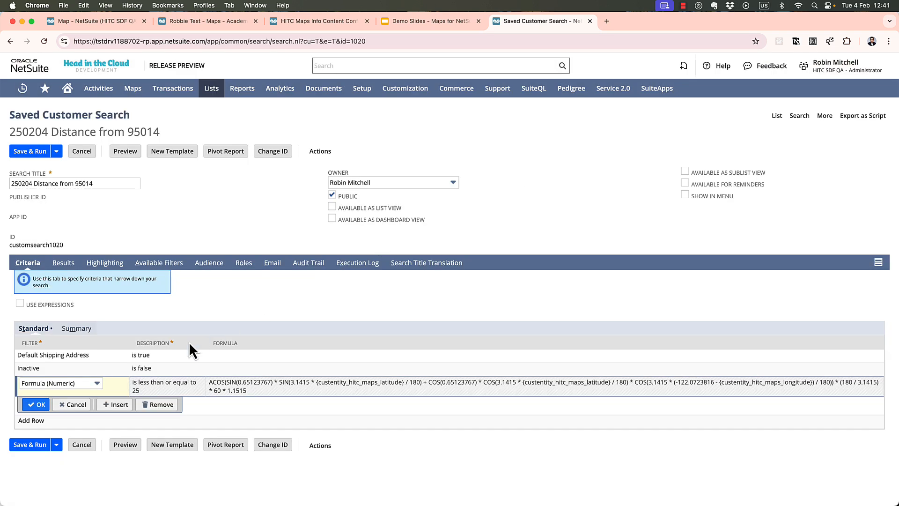
{"action": "left_click", "coordinate": [36, 405]}
Step: Add a Formula (Numeric) column to the saved search results using the copied distance formula
{"action": "left_click", "coordinate": [63, 262]}
{"action": "scroll", "coordinate": [116, 325], "scroll_direction": "down", "scroll_amount": 10}
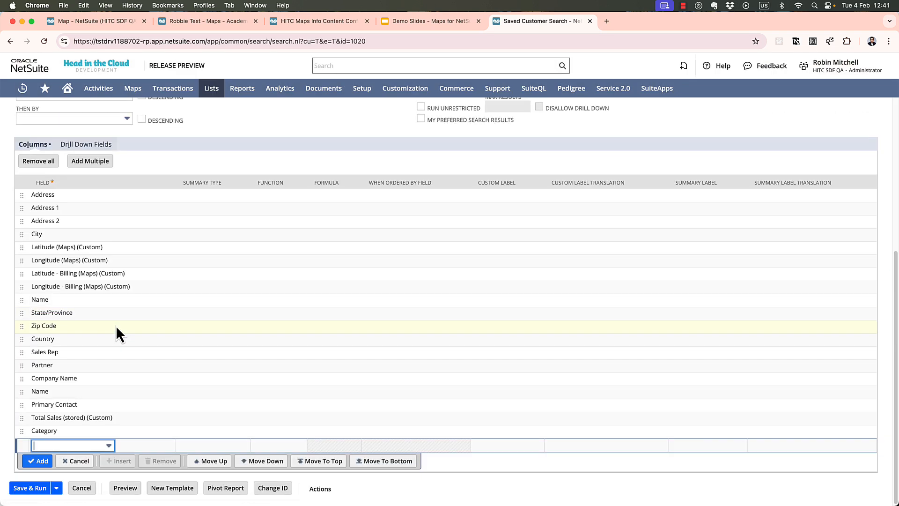
{"action": "left_click", "coordinate": [62, 444]}
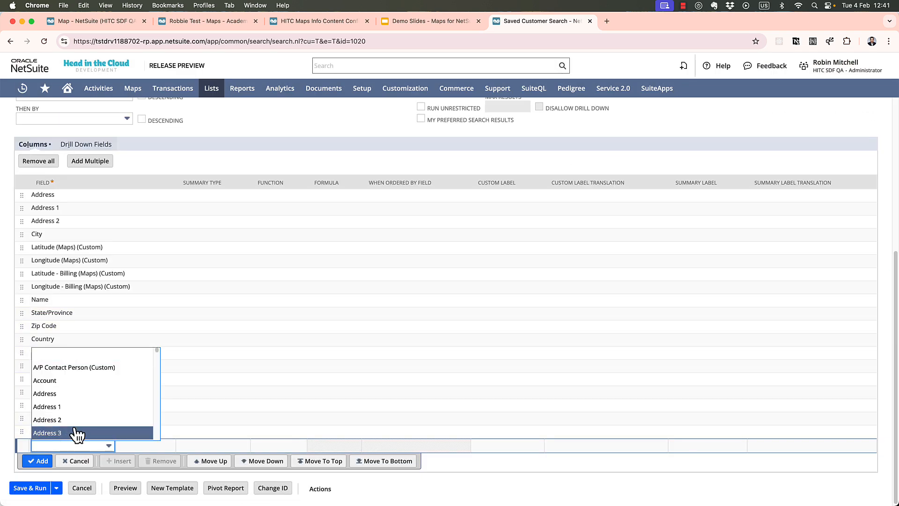
{"action": "type", "text": "Formula (Currency)"}
{"action": "key", "text": "Down"}
{"action": "key", "text": "Down"}
{"action": "key", "text": "Down"}
{"action": "key", "text": "Down"}
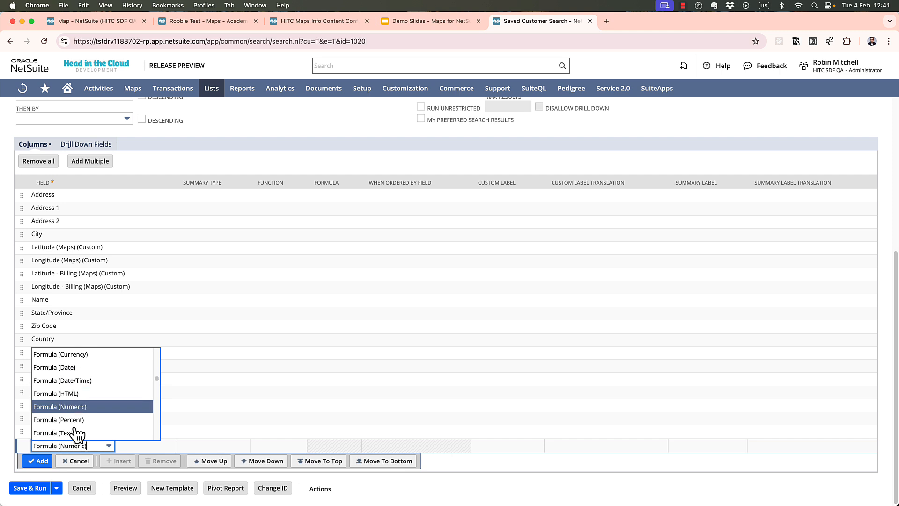
{"action": "key", "text": "Tab"}
{"action": "key", "text": "Tab"}
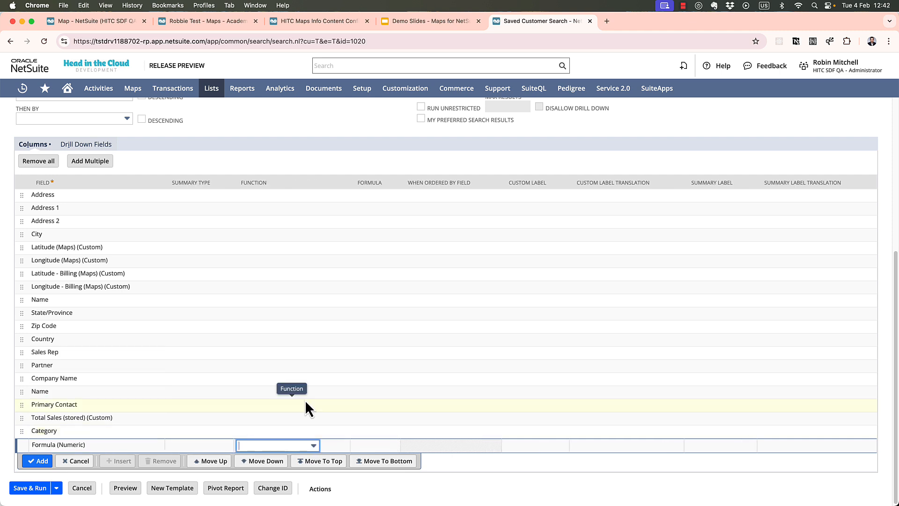
{"action": "key", "text": "Tab"}
{"action": "key", "text": "ctrl+v"}
{"action": "key", "text": "Tab"}
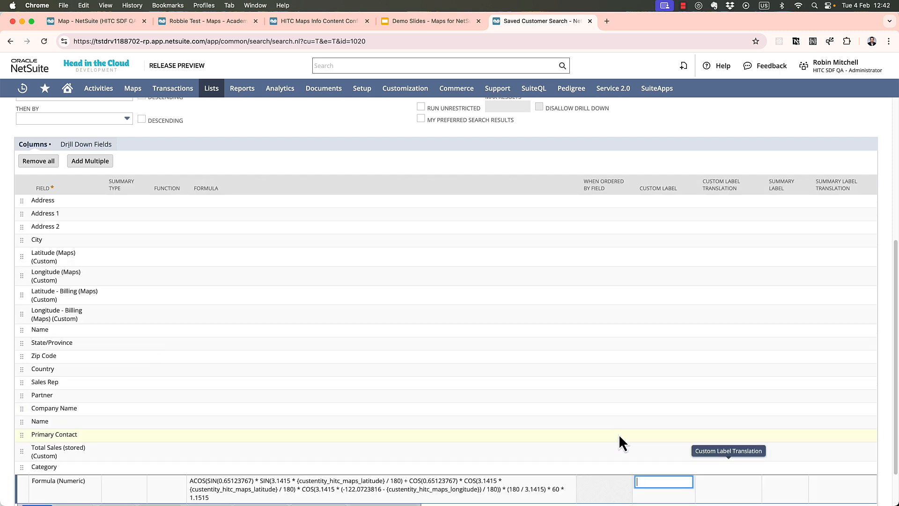
Step: Give the new formula column the custom label "Distance from Cupertino" and confirm the row
{"action": "scroll", "coordinate": [619, 435], "scroll_direction": "down", "scroll_amount": 2}
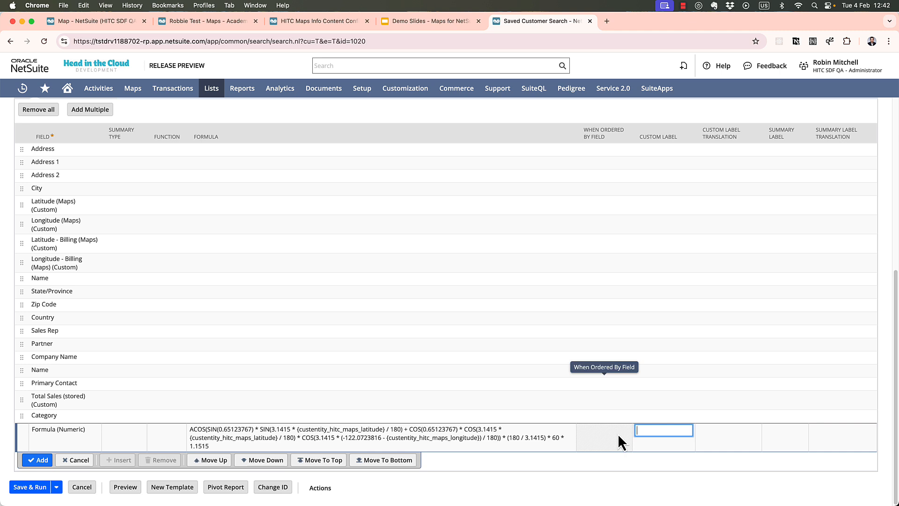
{"action": "type", "text": "Distance from 95014"}
{"action": "type", "text": "Cupertino"}
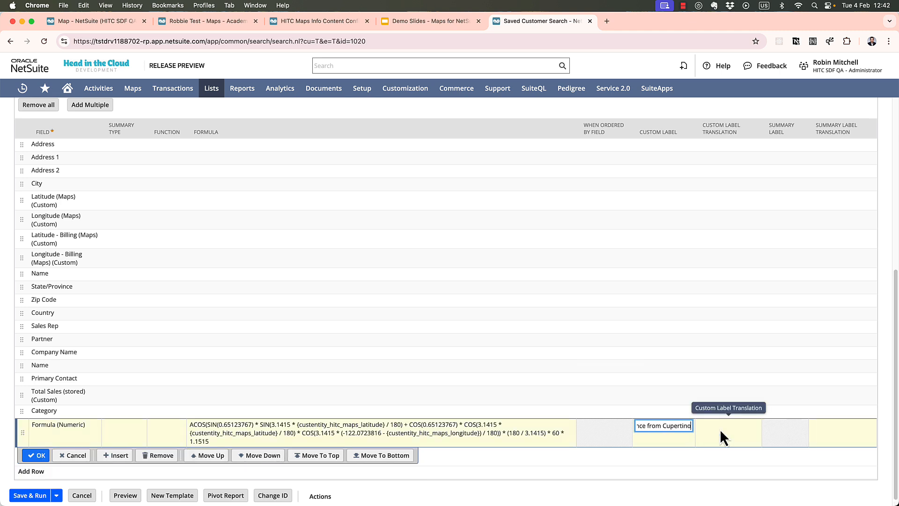
{"action": "left_click", "coordinate": [34, 455]}
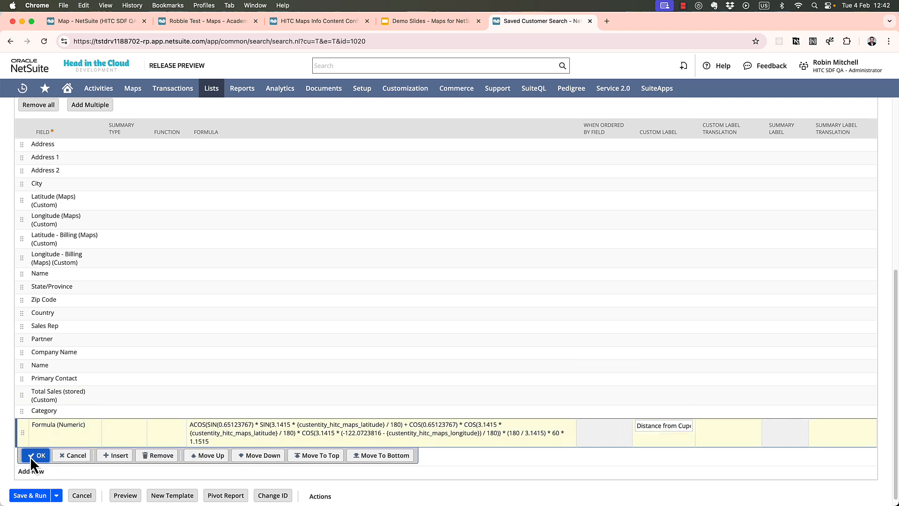
Step: Remove the shipping and billing Latitude and Longitude columns from the saved search results
{"action": "left_click", "coordinate": [104, 201]}
{"action": "left_click", "coordinate": [162, 229]}
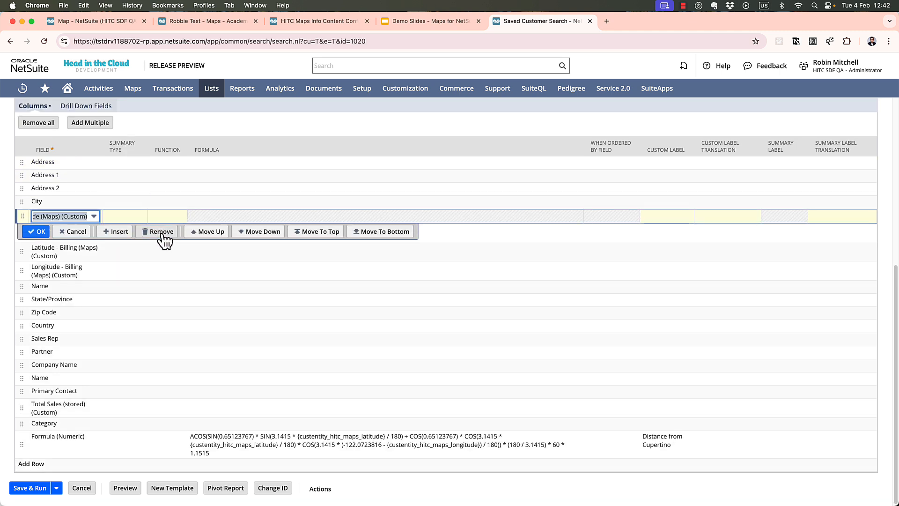
{"action": "left_click", "coordinate": [162, 237]}
{"action": "left_click", "coordinate": [163, 251]}
{"action": "left_click", "coordinate": [164, 270]}
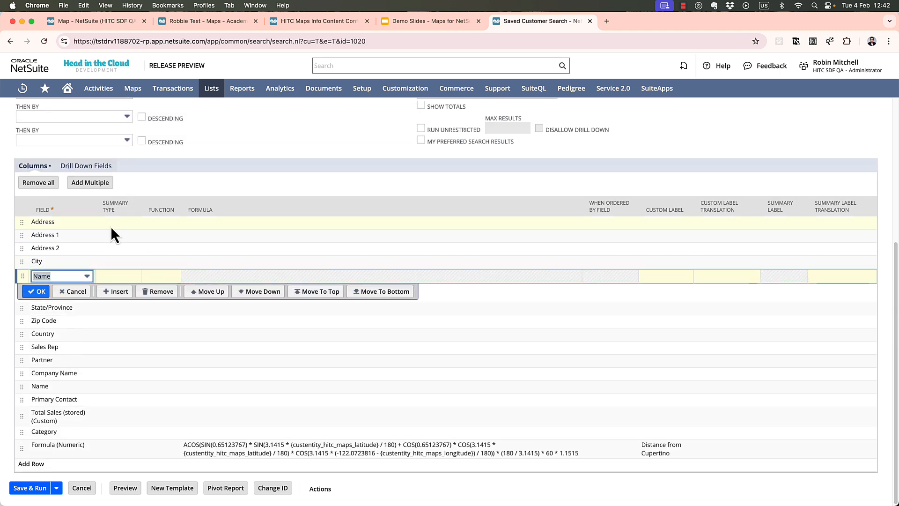
Step: Remove the Address, Address 1, Address 2 and City columns from the saved search results
{"action": "left_click", "coordinate": [112, 224]}
{"action": "left_click", "coordinate": [152, 244]}
{"action": "left_click", "coordinate": [159, 254]}
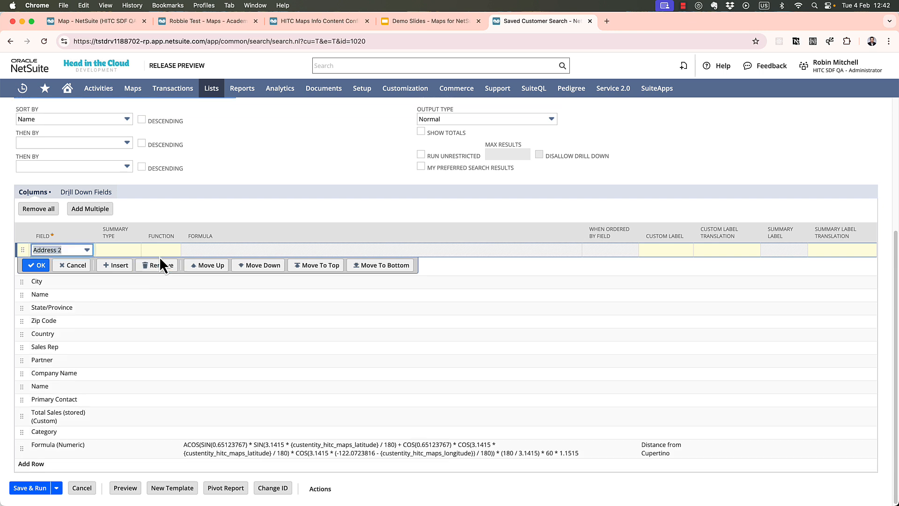
{"action": "left_click", "coordinate": [162, 269]}
{"action": "left_click", "coordinate": [162, 278]}
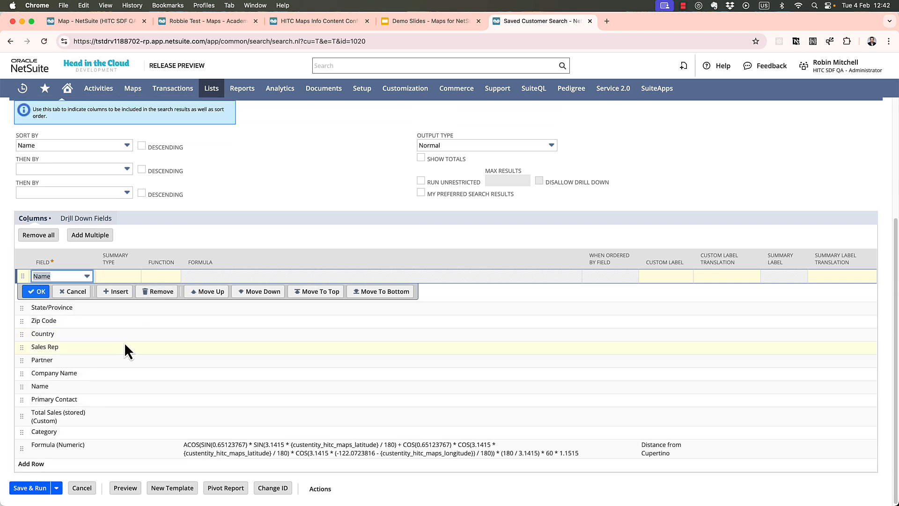
Step: Remove the Country, Partner, Company Name, second Name and Primary Contact columns from the saved search results
{"action": "left_click", "coordinate": [141, 338]}
{"action": "left_click", "coordinate": [157, 333]}
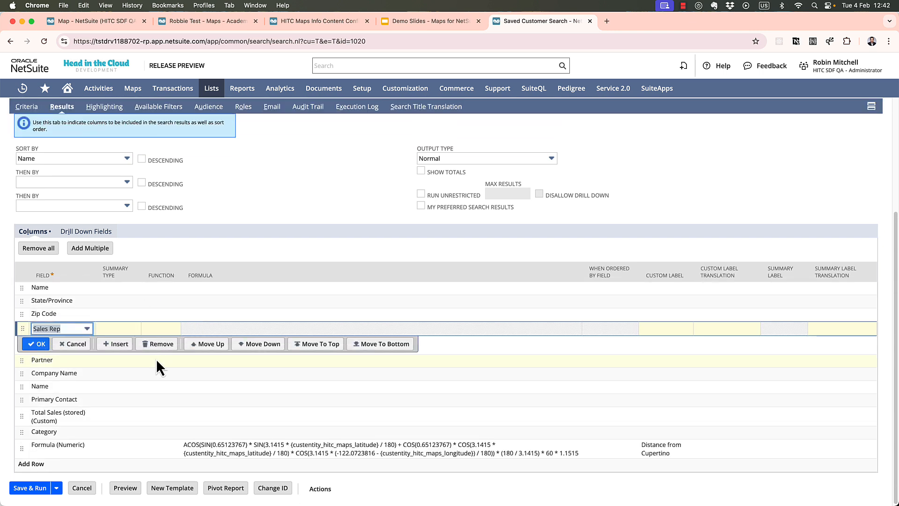
{"action": "left_click", "coordinate": [157, 361]}
{"action": "left_click", "coordinate": [159, 370]}
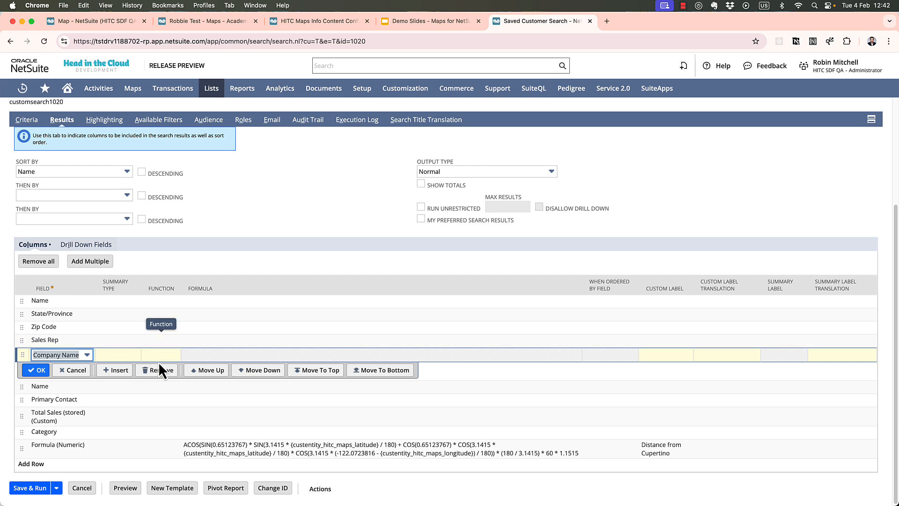
{"action": "left_click", "coordinate": [161, 370]}
{"action": "left_click", "coordinate": [163, 383]}
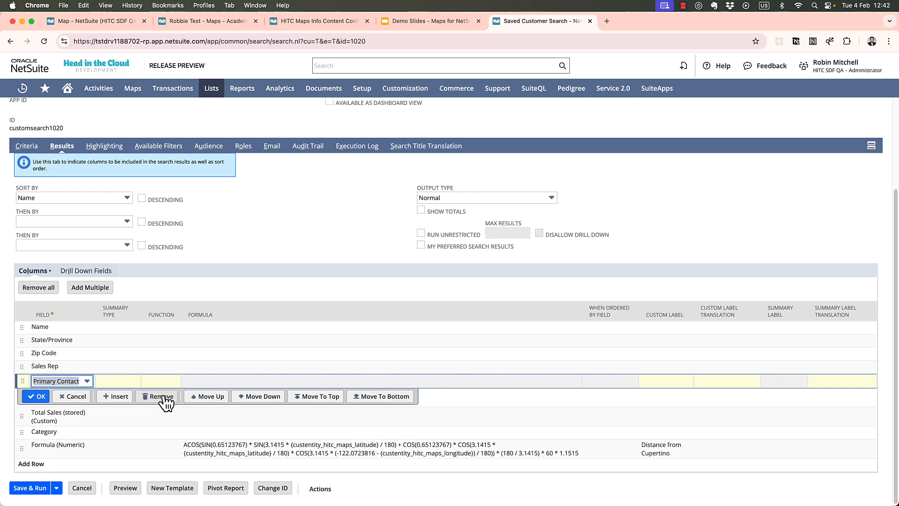
{"action": "left_click", "coordinate": [164, 396]}
{"action": "left_click", "coordinate": [37, 412]}
Step: Save and run the customer search, and look over the distances in its results
{"action": "scroll", "coordinate": [38, 318], "scroll_direction": "up", "scroll_amount": 5}
{"action": "left_click", "coordinate": [32, 151]}
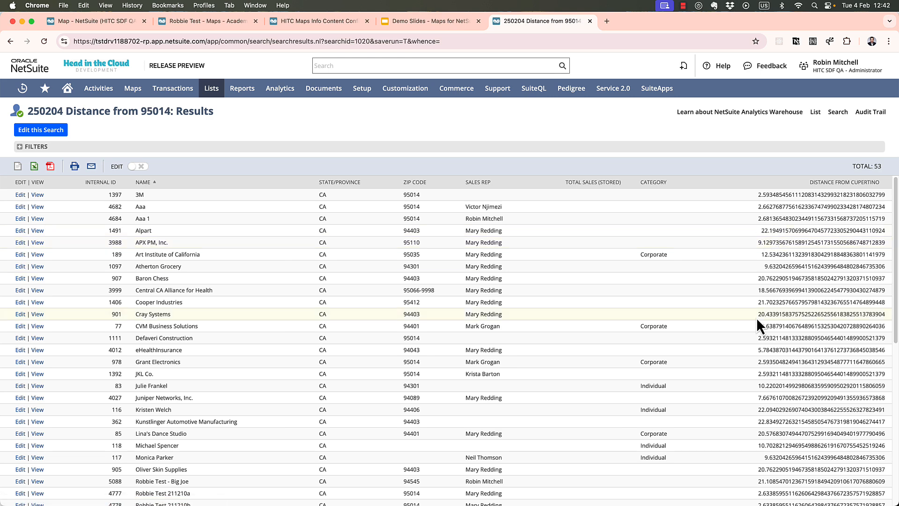
{"action": "scroll", "coordinate": [757, 319], "scroll_direction": "down", "scroll_amount": 5}
{"action": "scroll", "coordinate": [757, 319], "scroll_direction": "up", "scroll_amount": 5}
Step: Edit the search again and set the "Distance from Cupertino" column's function to Round to Tenths
{"action": "left_click", "coordinate": [41, 130]}
{"action": "left_click", "coordinate": [64, 261]}
{"action": "scroll", "coordinate": [190, 400], "scroll_direction": "down", "scroll_amount": 3}
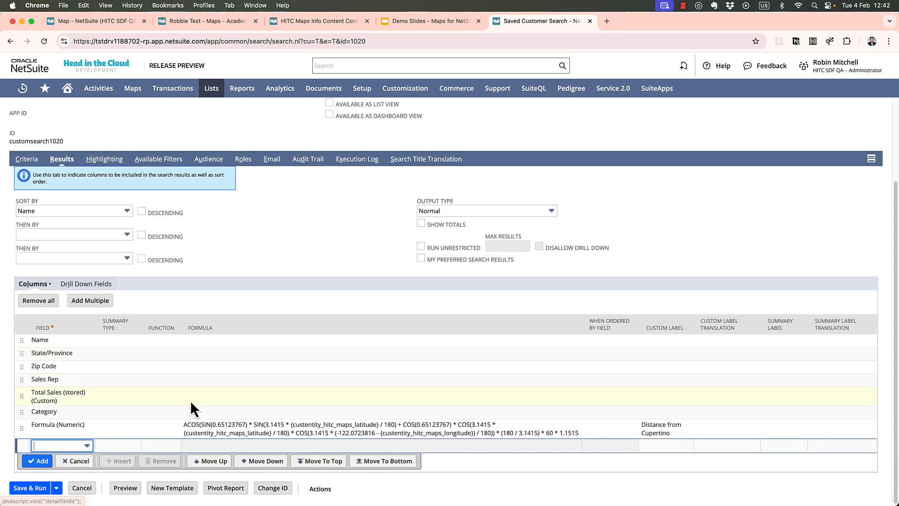
{"action": "left_click", "coordinate": [161, 432]}
{"action": "left_click", "coordinate": [162, 427]}
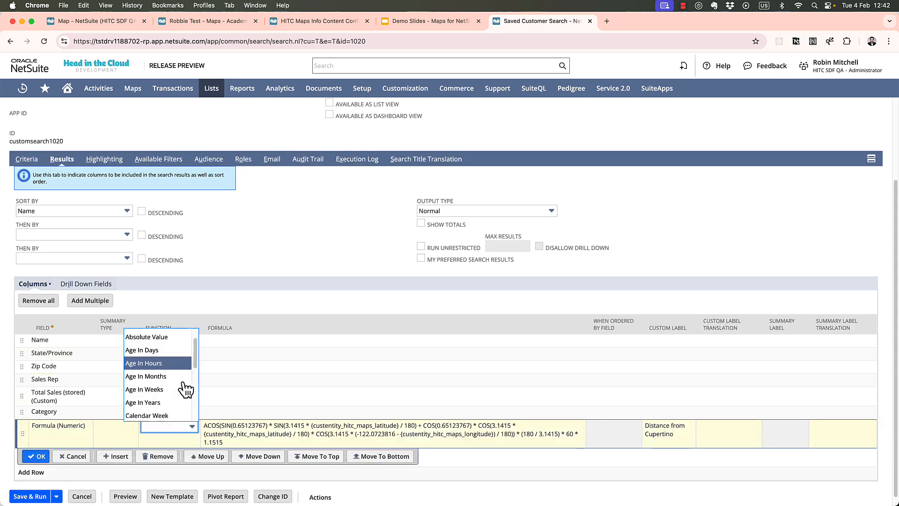
{"action": "scroll", "coordinate": [186, 389], "scroll_direction": "down", "scroll_amount": 10}
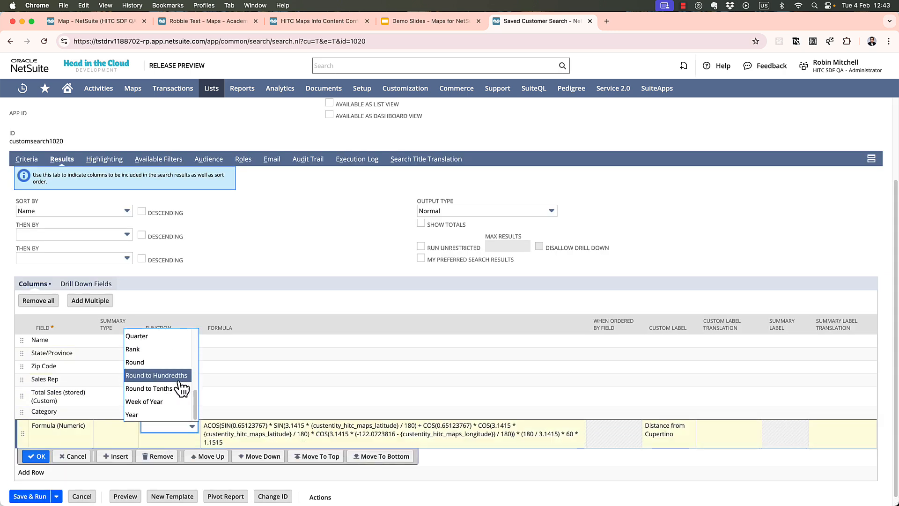
{"action": "left_click", "coordinate": [181, 388]}
{"action": "left_click", "coordinate": [35, 456]}
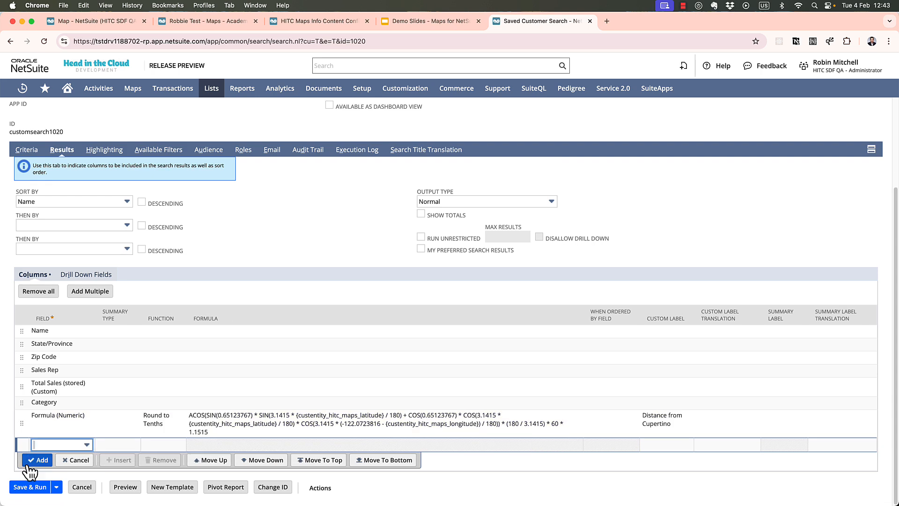
Step: Save and rerun the search, and check the rounded distances in the results
{"action": "left_click", "coordinate": [26, 487]}
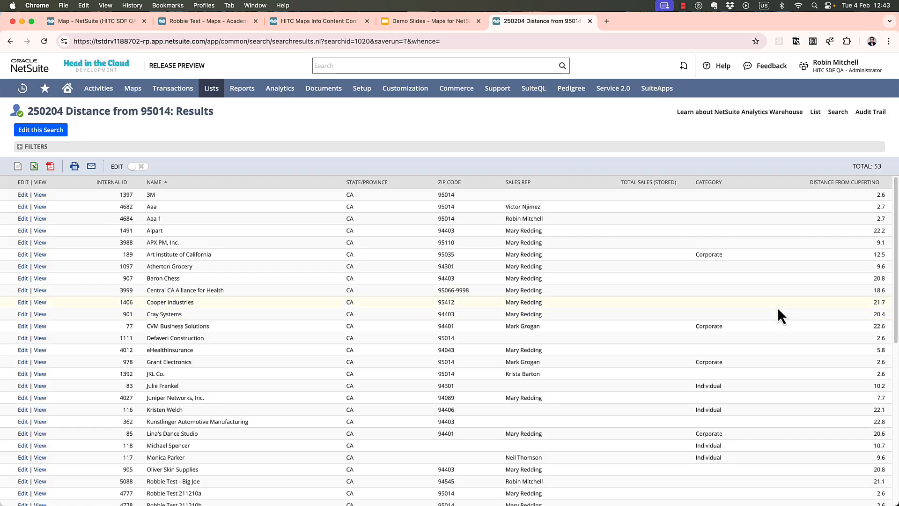
{"action": "scroll", "coordinate": [862, 246], "scroll_direction": "down", "scroll_amount": 10}
{"action": "scroll", "coordinate": [842, 336], "scroll_direction": "up", "scroll_amount": 10}
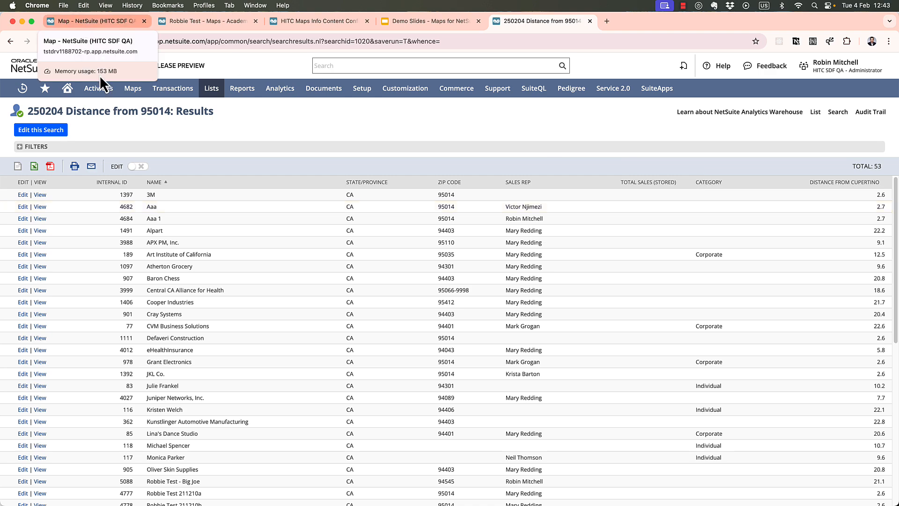
Step: Return to the Map record and open its Default Marker Popup Configuration for editing at the field mapping list
{"action": "left_click", "coordinate": [96, 21]}
{"action": "scroll", "coordinate": [168, 321], "scroll_direction": "down", "scroll_amount": 5}
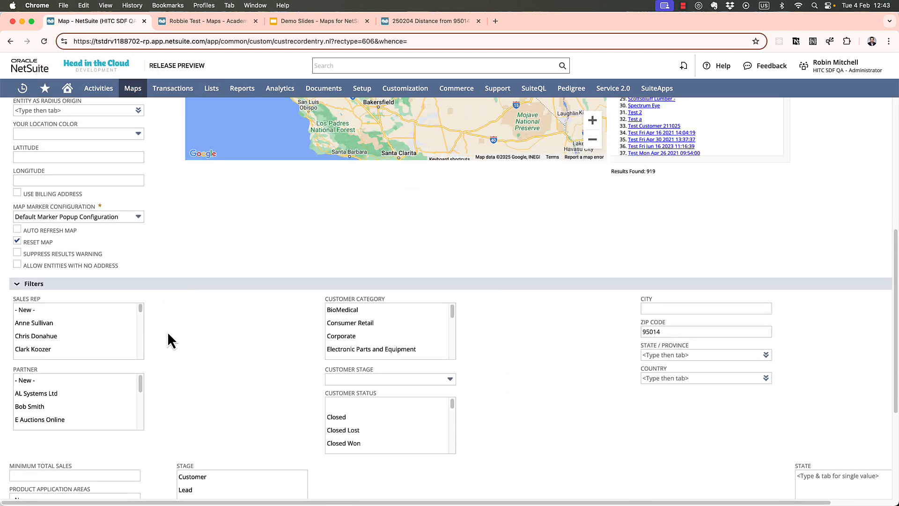
{"action": "left_click", "coordinate": [164, 216]}
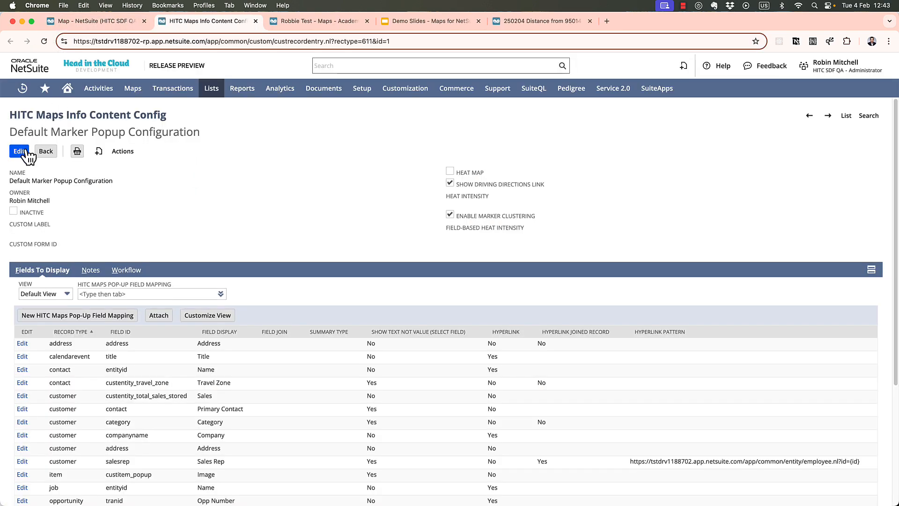
{"action": "left_click", "coordinate": [26, 151]}
{"action": "scroll", "coordinate": [121, 291], "scroll_direction": "down", "scroll_amount": 4}
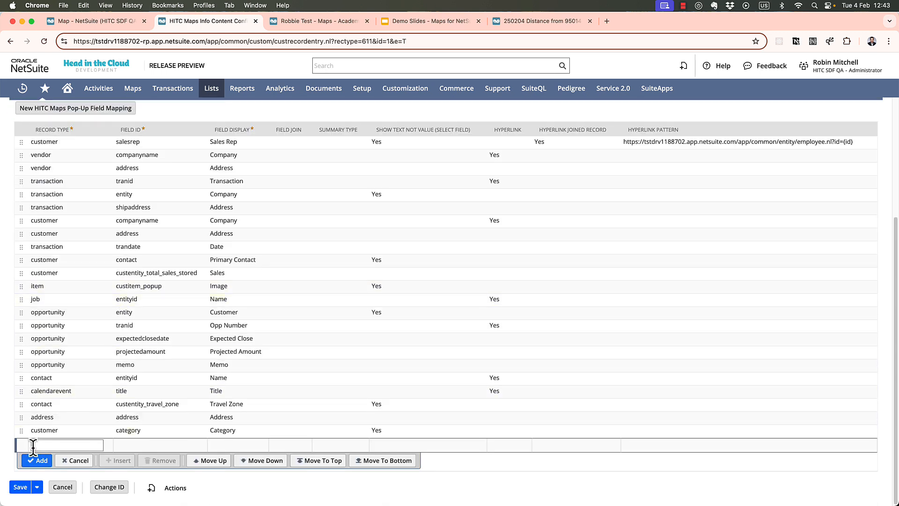
Step: Add a customer field mapping for formulanumeric displayed as "Distance from Cupertino", and save the Default Marker Popup Configuration
{"action": "left_click", "coordinate": [50, 445]}
{"action": "type", "text": "customer"}
{"action": "key", "text": "Tab"}
{"action": "type", "text": "formulanumeric"}
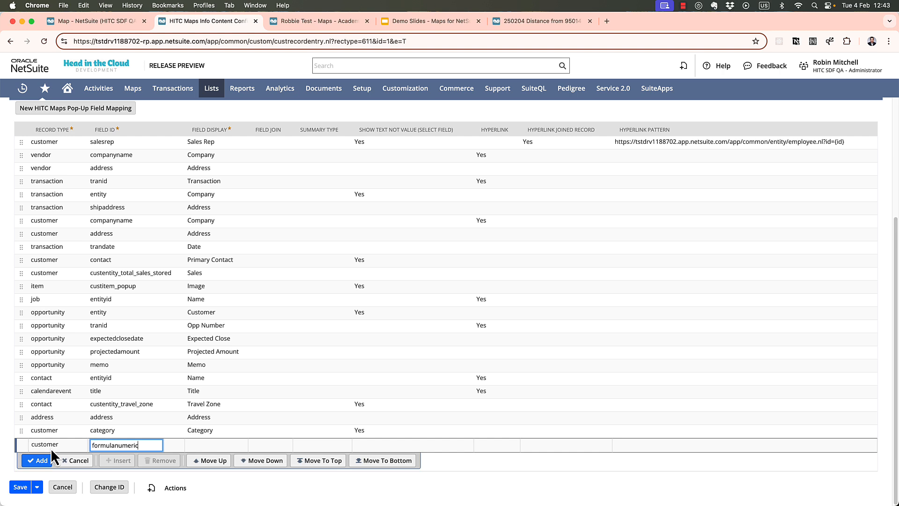
{"action": "key", "text": "Tab"}
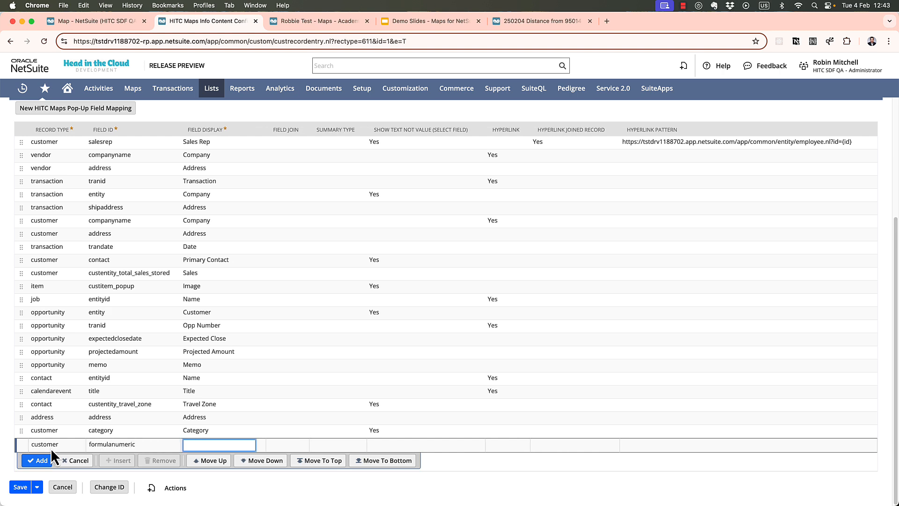
{"action": "type", "text": "Distance from Cupertino"}
{"action": "left_click", "coordinate": [38, 462]}
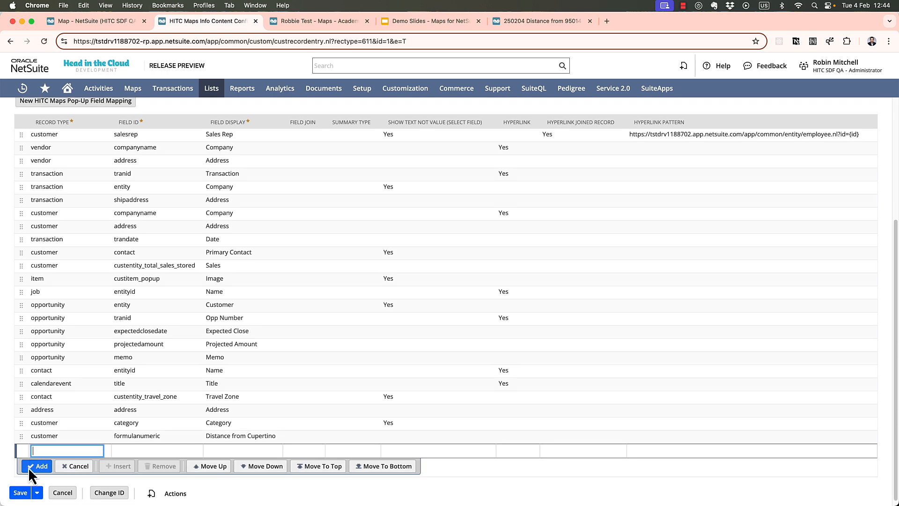
{"action": "left_click", "coordinate": [20, 486]}
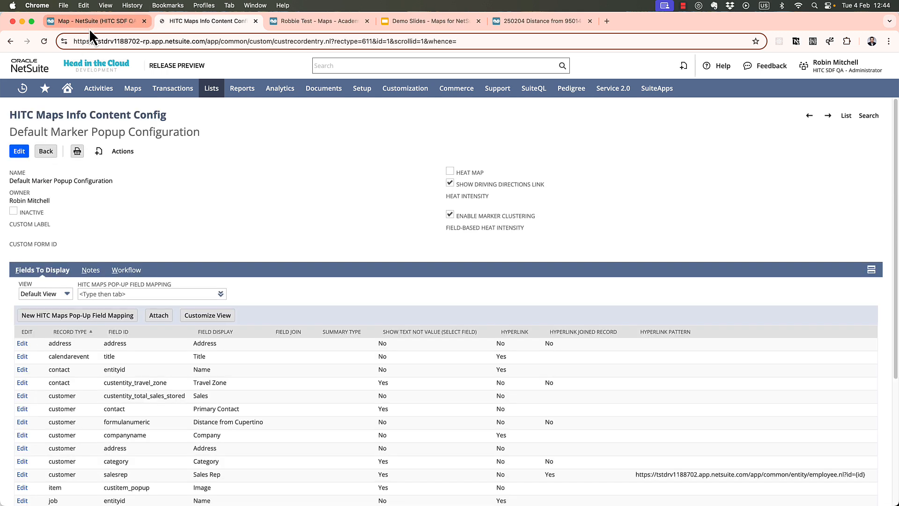
Step: Reload the Map record and plot the saved search "250204 Distance from 95014"
{"action": "left_click", "coordinate": [89, 27]}
{"action": "left_click", "coordinate": [43, 41]}
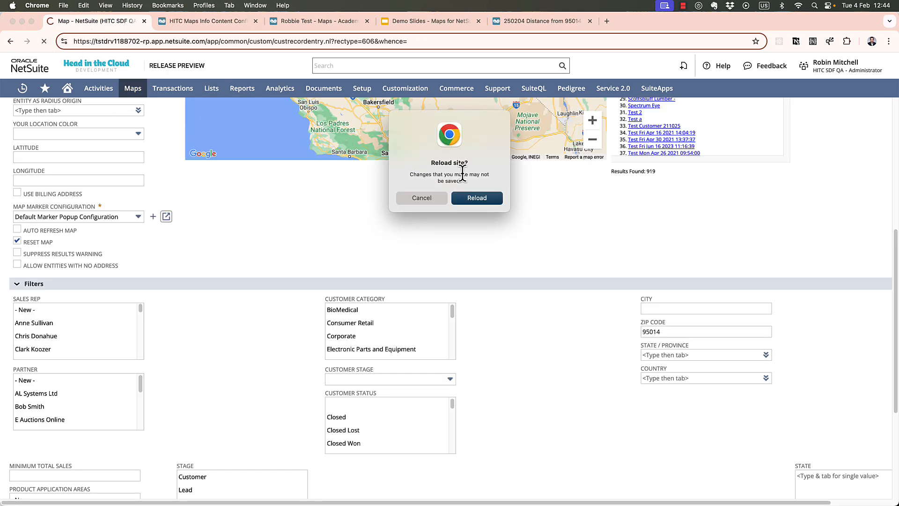
{"action": "left_click", "coordinate": [468, 200]}
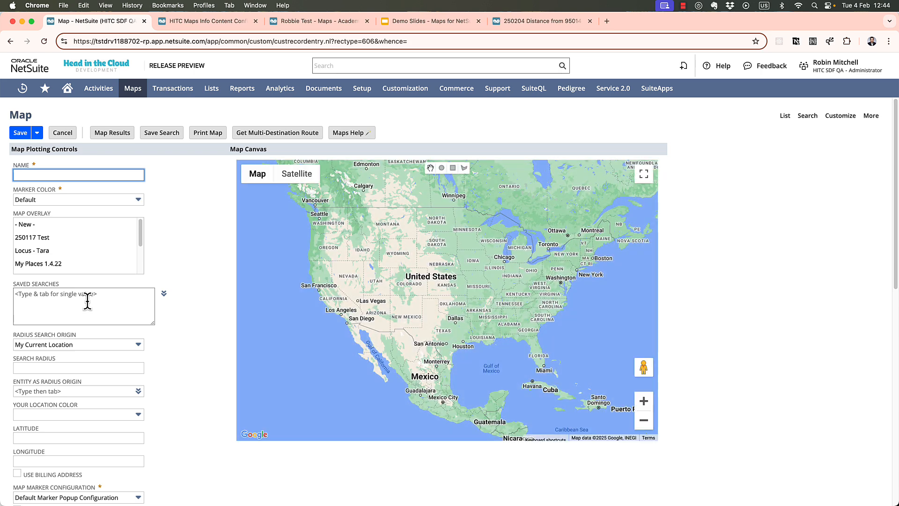
{"action": "left_click", "coordinate": [88, 302]}
{"action": "type", "text": "250402"}
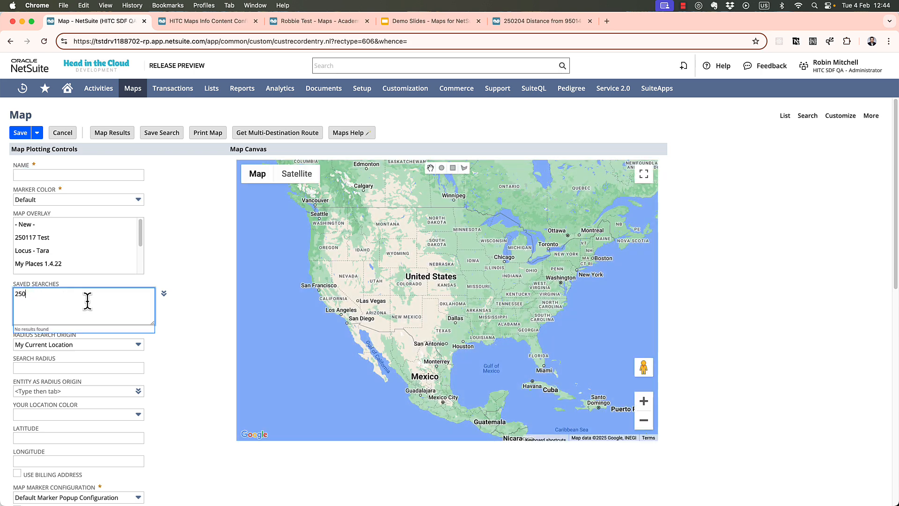
{"action": "type", "text": "204"}
{"action": "key", "text": "Return"}
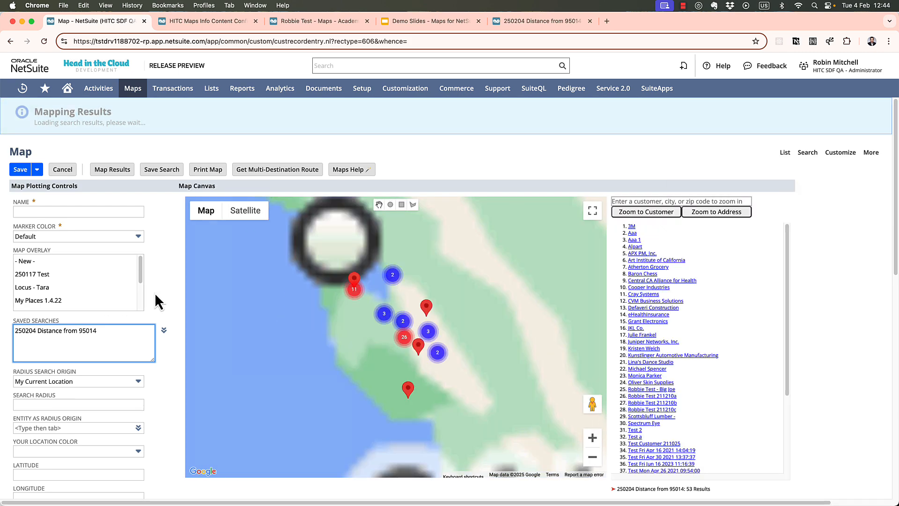
Step: Check the distance shown in the pop-ups of two customer markers, and go to the home dashboard
{"action": "left_click", "coordinate": [427, 277]}
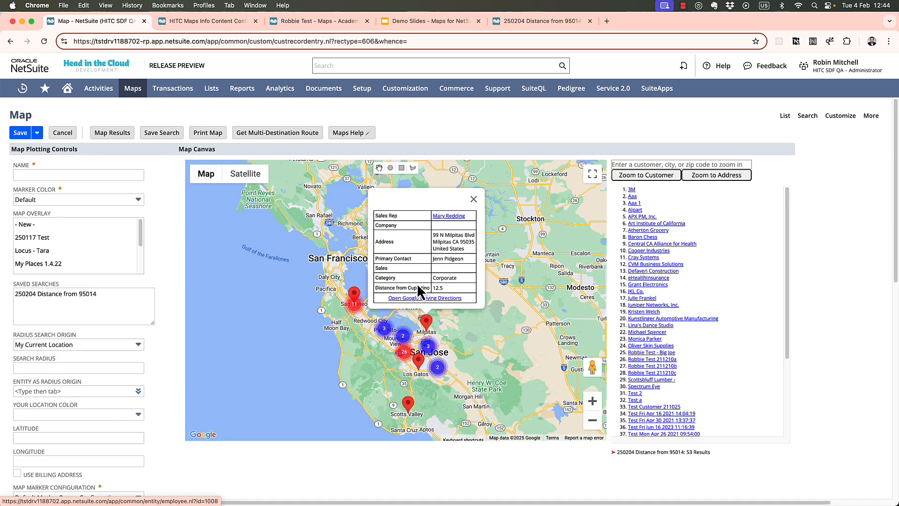
{"action": "left_click", "coordinate": [418, 359]}
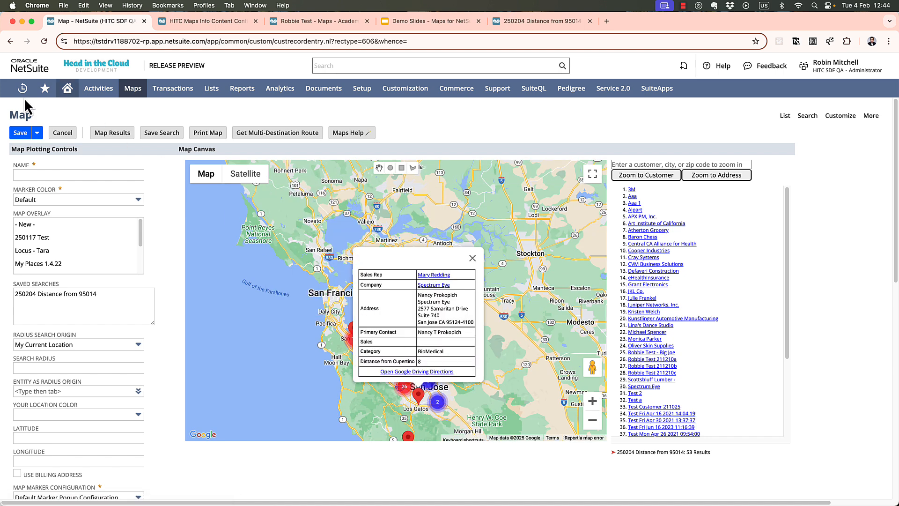
{"action": "mouse_move", "coordinate": [28, 92]}
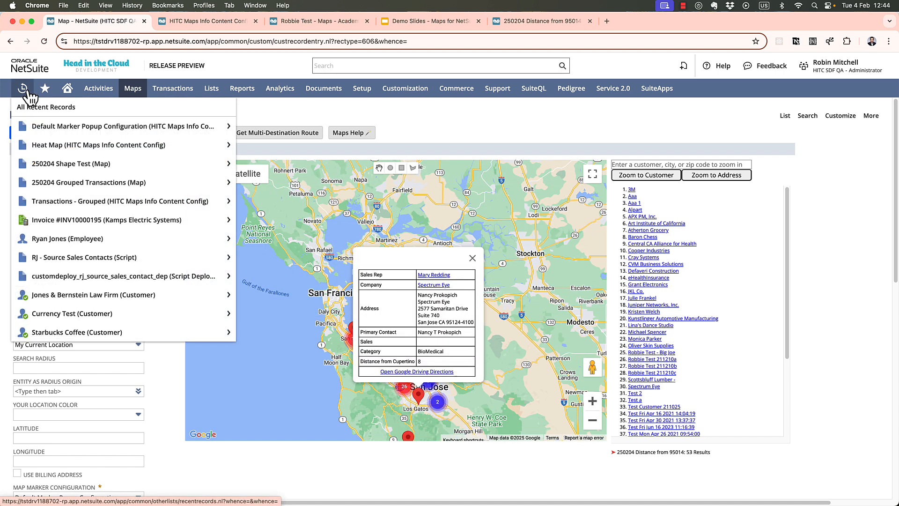
{"action": "mouse_move", "coordinate": [67, 95]}
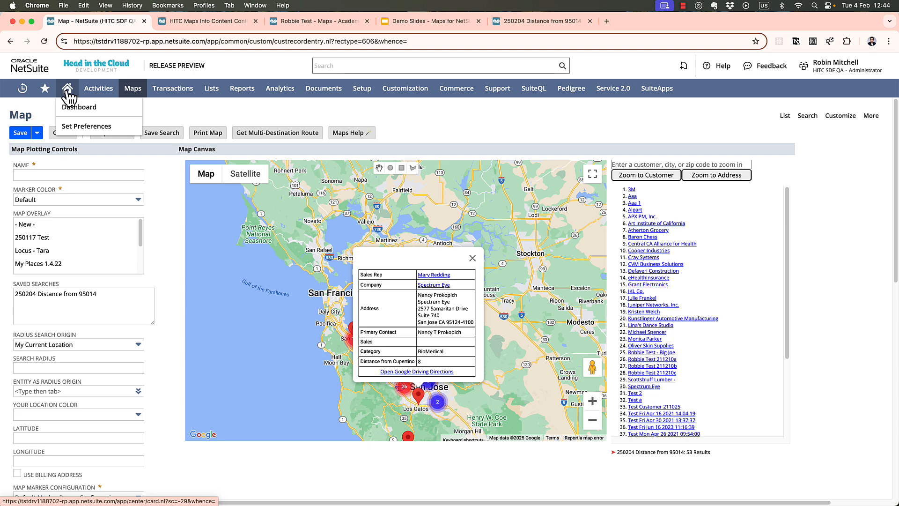
{"action": "left_click", "coordinate": [67, 90]}
{"action": "left_click", "coordinate": [473, 196]}
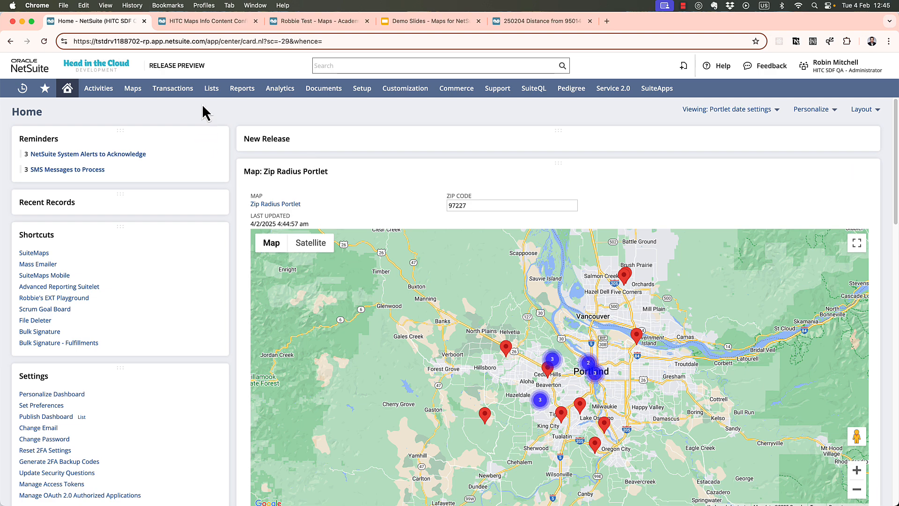
Step: Start a new map record with radius search origin Zip Code Specified and a search radius of 20
{"action": "mouse_move", "coordinate": [133, 89]}
{"action": "mouse_move", "coordinate": [169, 142]}
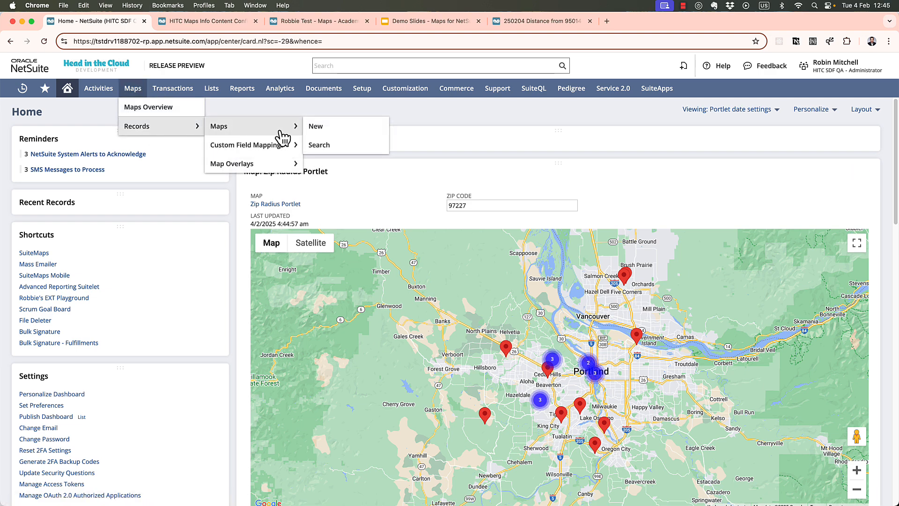
{"action": "left_click", "coordinate": [315, 127]}
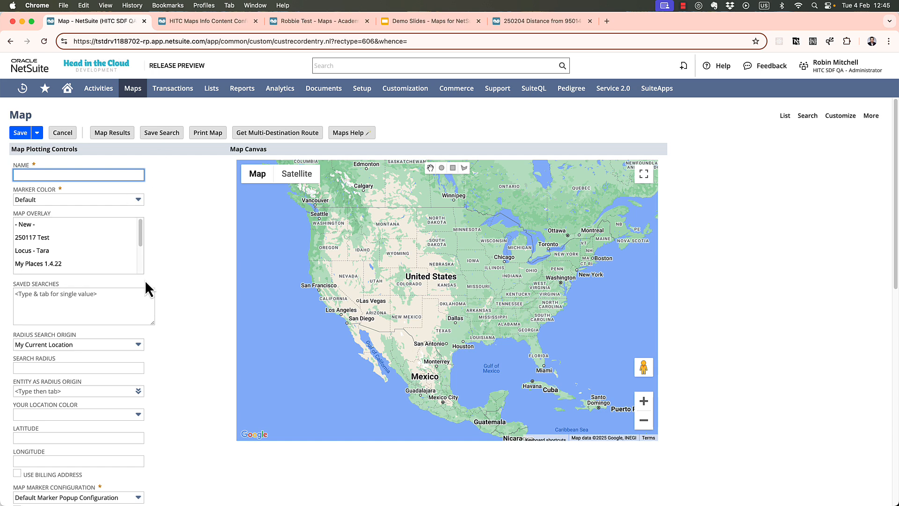
{"action": "left_click", "coordinate": [116, 344]}
{"action": "left_click", "coordinate": [83, 411]}
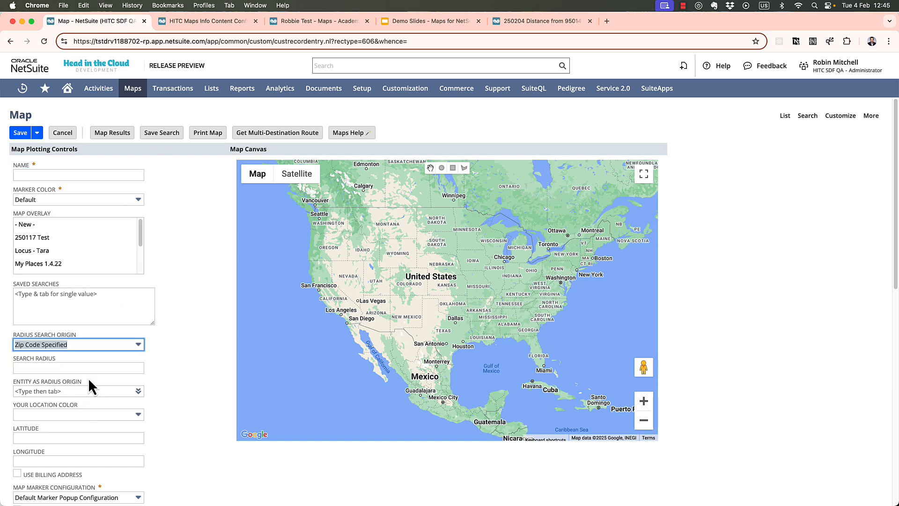
{"action": "left_click", "coordinate": [93, 368]}
{"action": "type", "text": "20"}
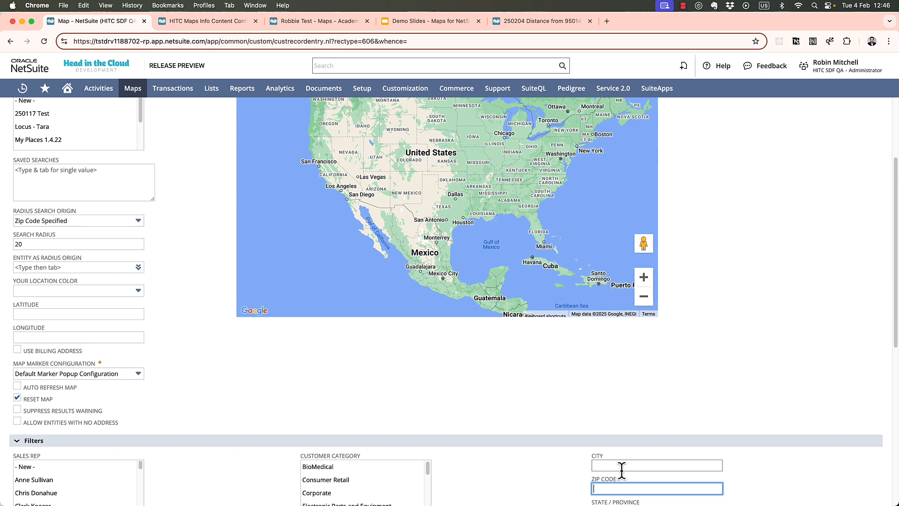
Step: Filter the map by zip code 97223 and map the results
{"action": "type", "text": "97223"}
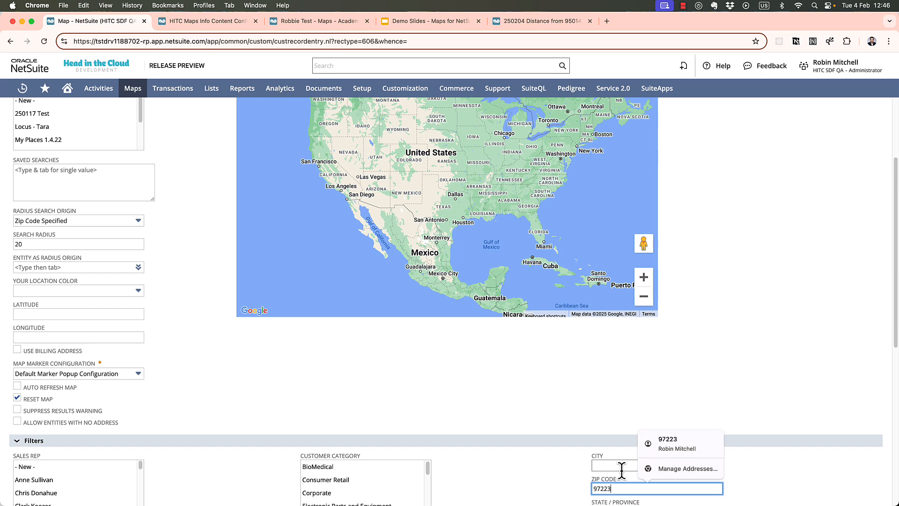
{"action": "left_click", "coordinate": [350, 392]}
{"action": "scroll", "coordinate": [350, 393], "scroll_direction": "up", "scroll_amount": 3}
{"action": "left_click", "coordinate": [106, 134]}
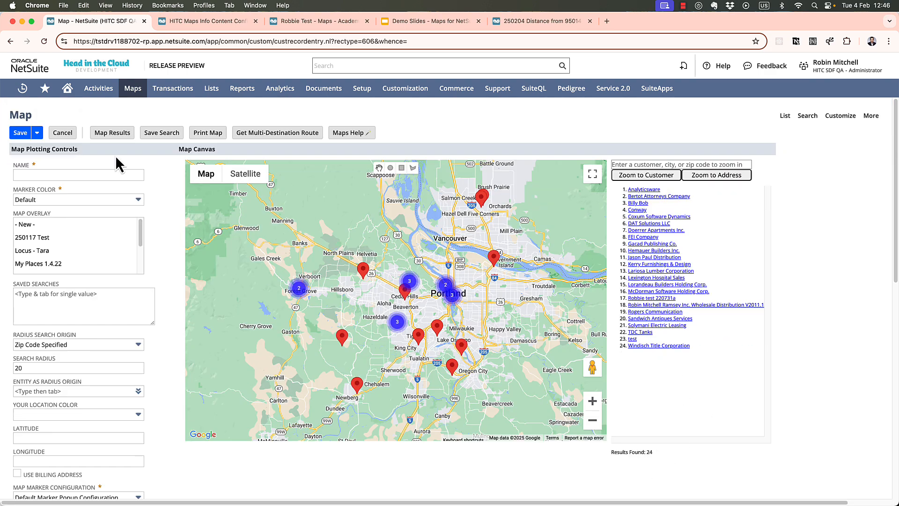
Step: Name the map "Portland Area Customers" and save it
{"action": "left_click", "coordinate": [60, 173]}
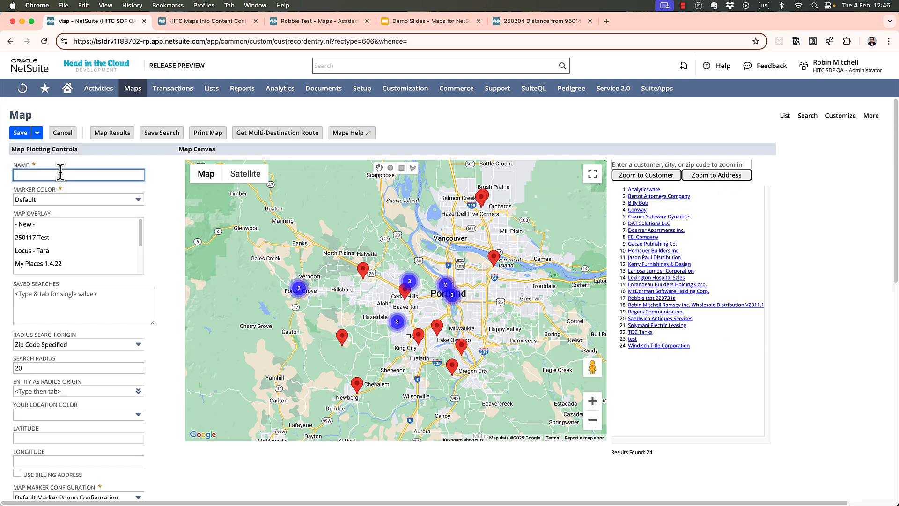
{"action": "type", "text": "Portland Area Customers"}
{"action": "left_click", "coordinate": [22, 133]}
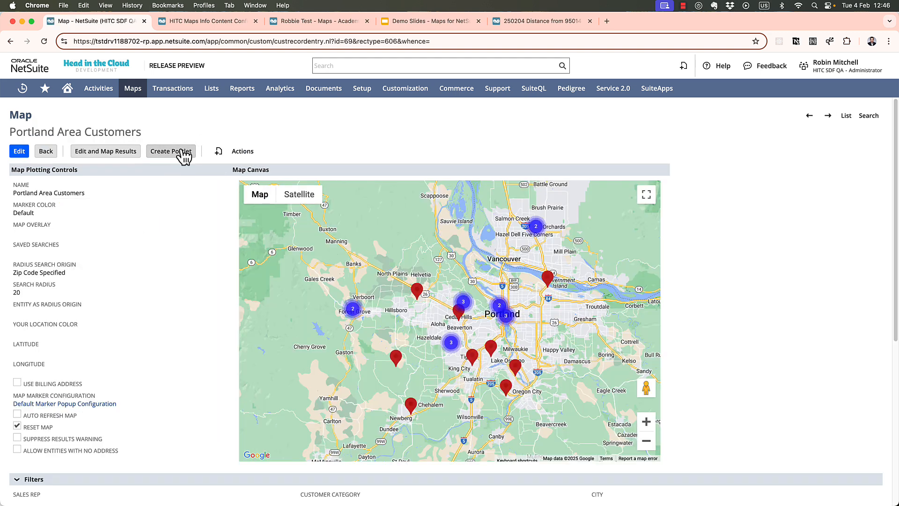
Step: Create a portlet from the Portland Area Customers map, available to all roles with status Released, and save the script deployment
{"action": "left_click", "coordinate": [175, 155]}
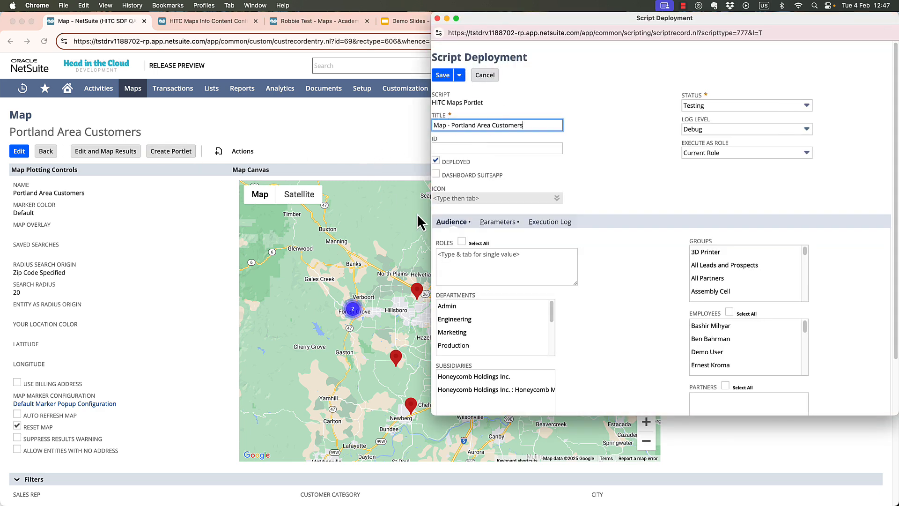
{"action": "left_click", "coordinate": [462, 242]}
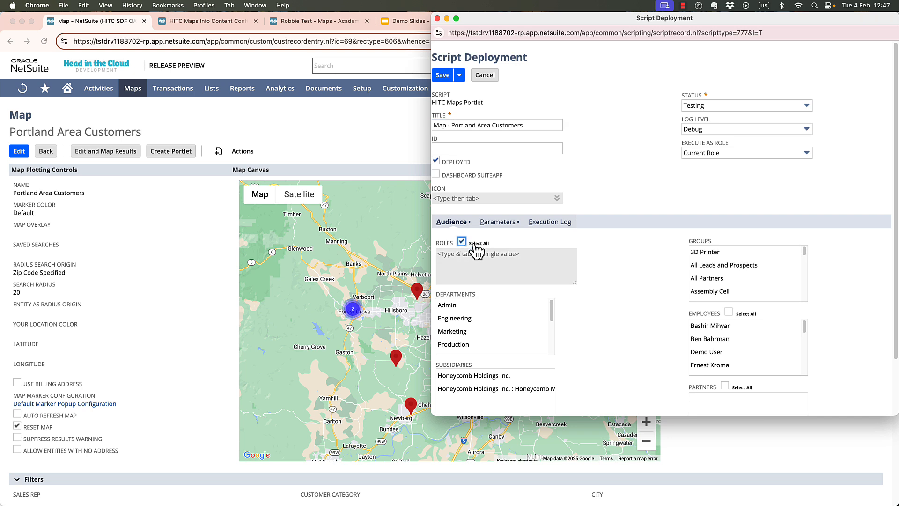
{"action": "left_click", "coordinate": [728, 106]}
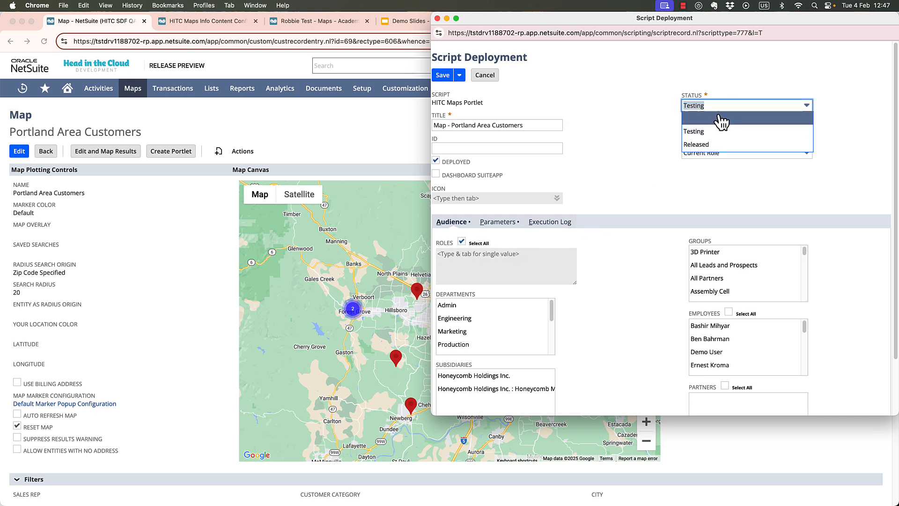
{"action": "left_click", "coordinate": [704, 142]}
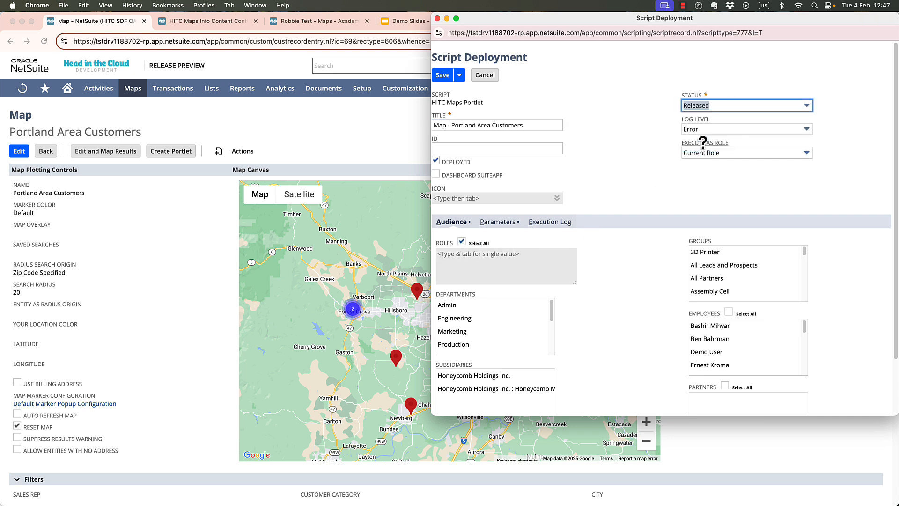
{"action": "left_click", "coordinate": [498, 222]}
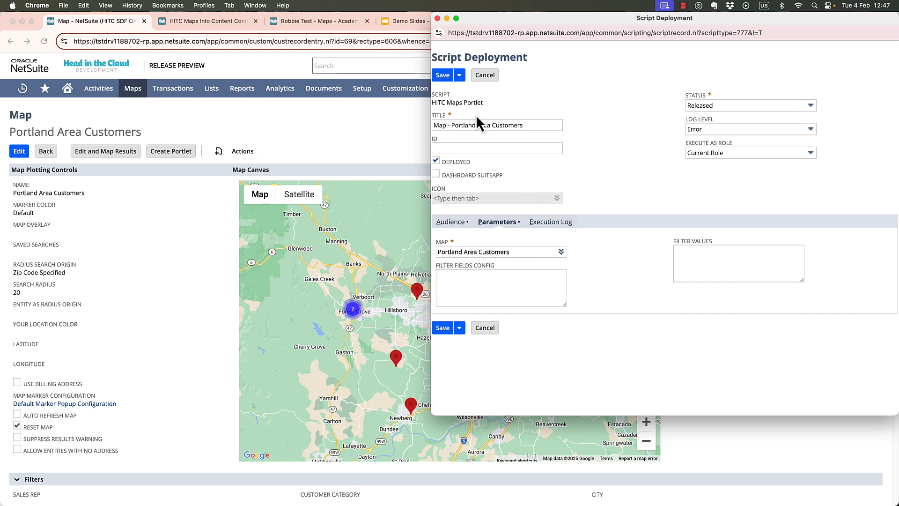
{"action": "left_click", "coordinate": [443, 76]}
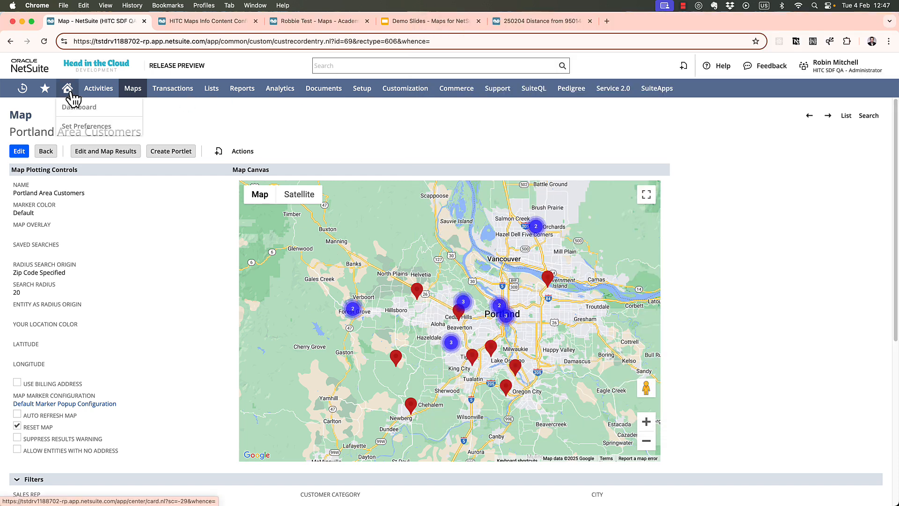
Step: On the home dashboard, set the Zip Radius map portlet's source to Map - Portland Area Customers and save it
{"action": "left_click", "coordinate": [68, 89]}
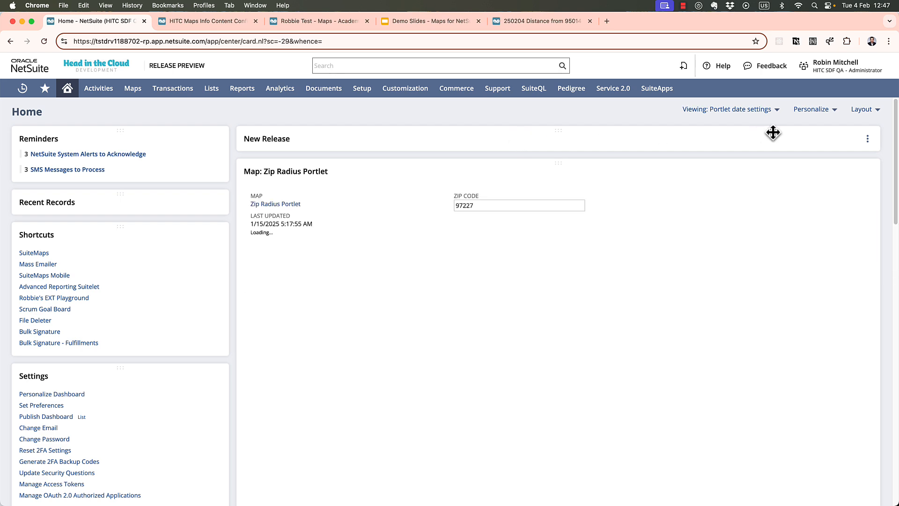
{"action": "left_click", "coordinate": [811, 108]}
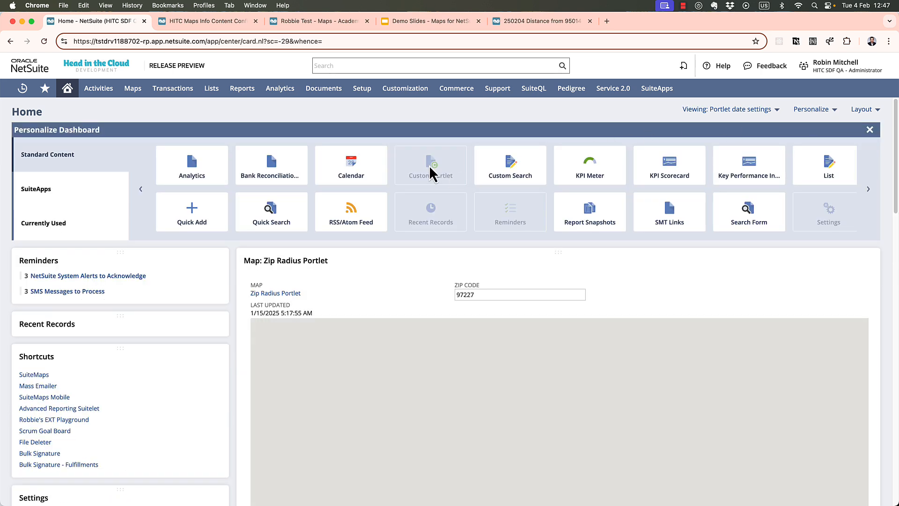
{"action": "left_click", "coordinate": [869, 130]}
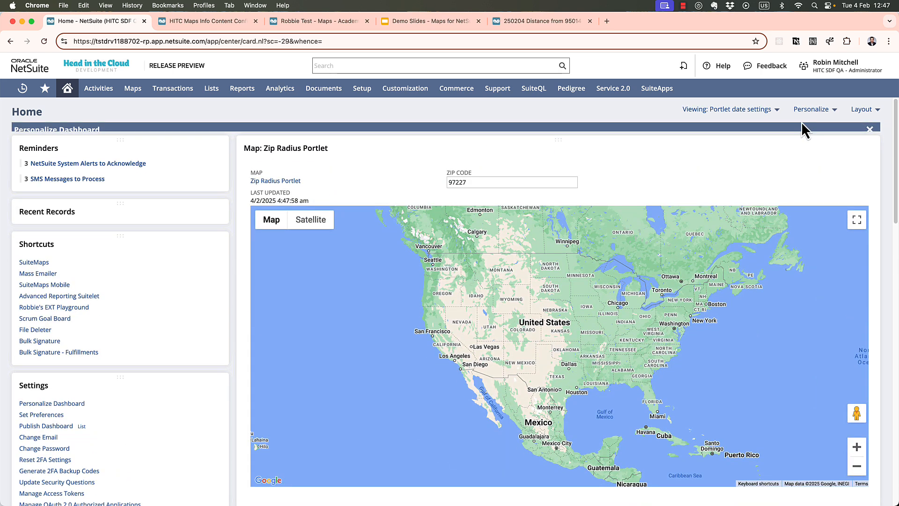
{"action": "left_click", "coordinate": [873, 135]}
{"action": "left_click", "coordinate": [865, 152]}
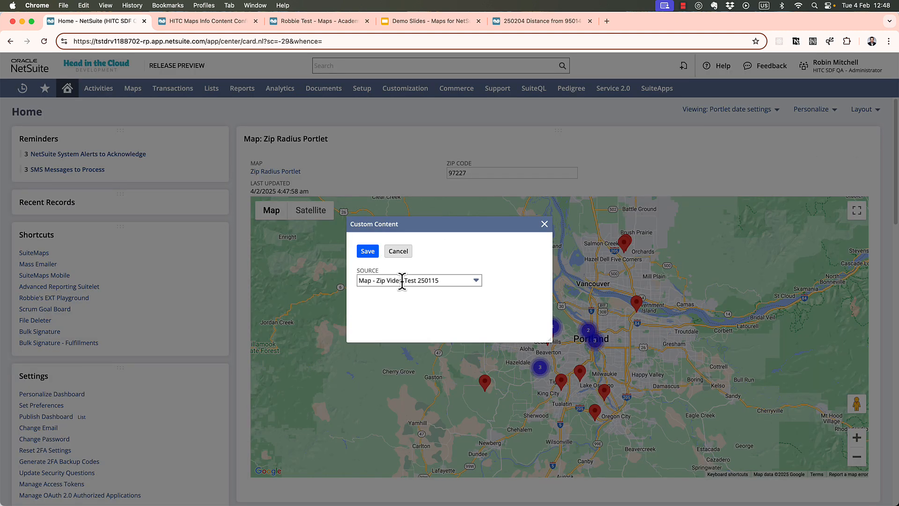
{"action": "left_click", "coordinate": [402, 281]}
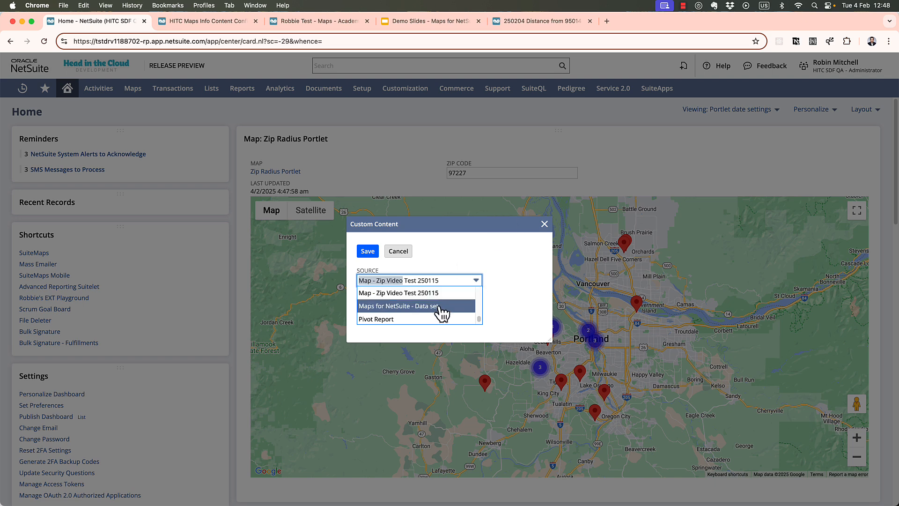
{"action": "scroll", "coordinate": [441, 316], "scroll_direction": "up", "scroll_amount": 3}
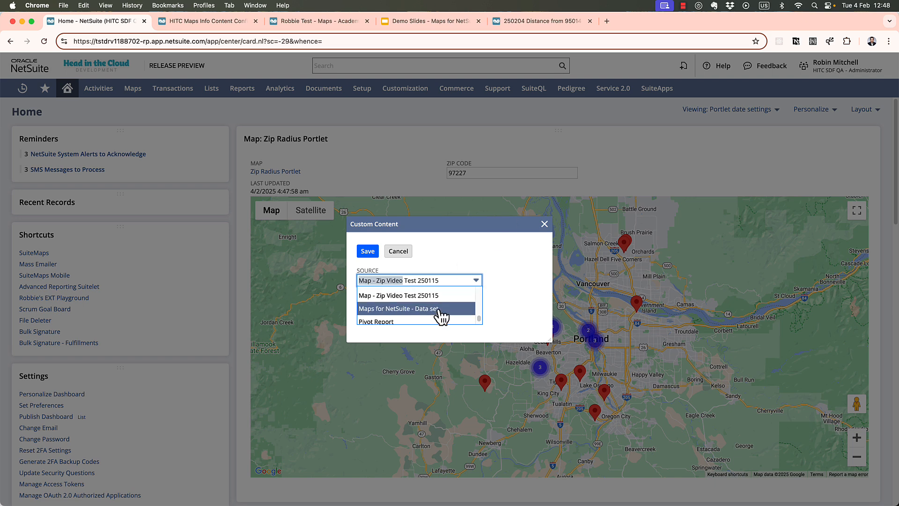
{"action": "scroll", "coordinate": [441, 317], "scroll_direction": "up", "scroll_amount": 4}
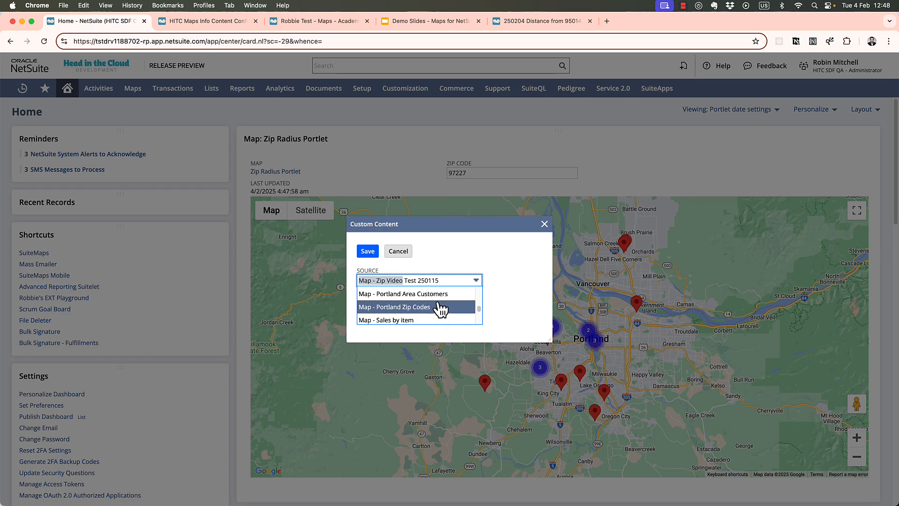
{"action": "left_click", "coordinate": [437, 296]}
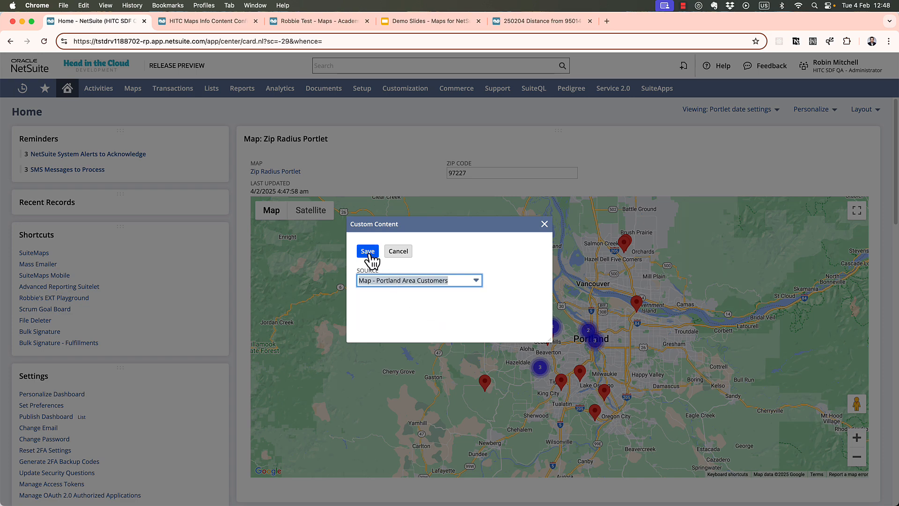
{"action": "left_click", "coordinate": [368, 251]}
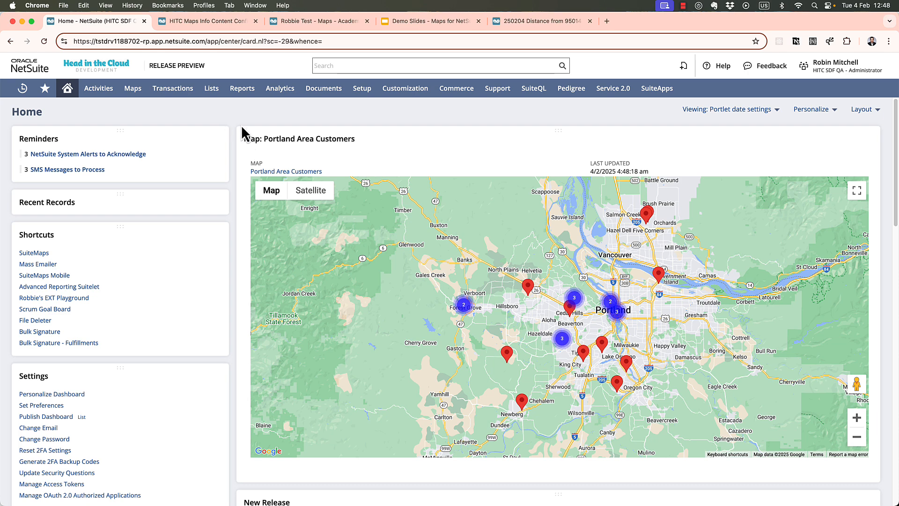
{"action": "scroll", "coordinate": [243, 183], "scroll_direction": "down", "scroll_amount": 2}
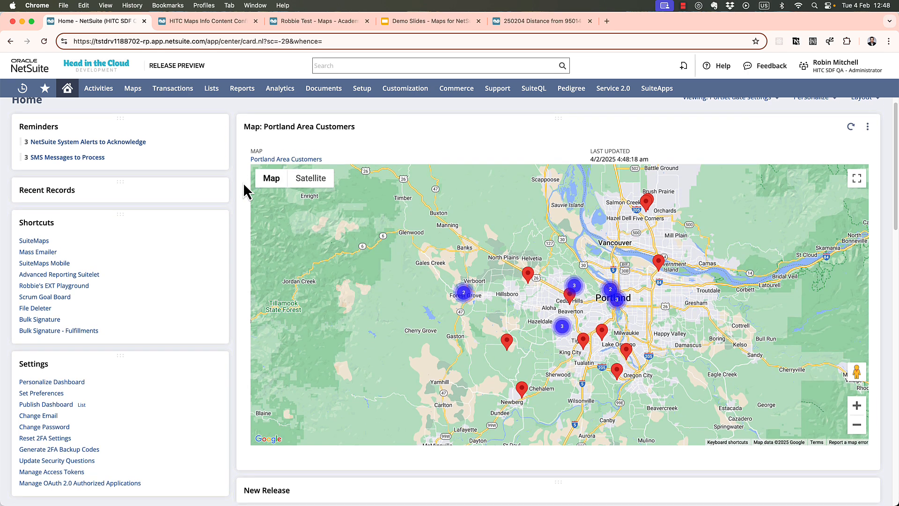
{"action": "scroll", "coordinate": [243, 183], "scroll_direction": "up", "scroll_amount": 2}
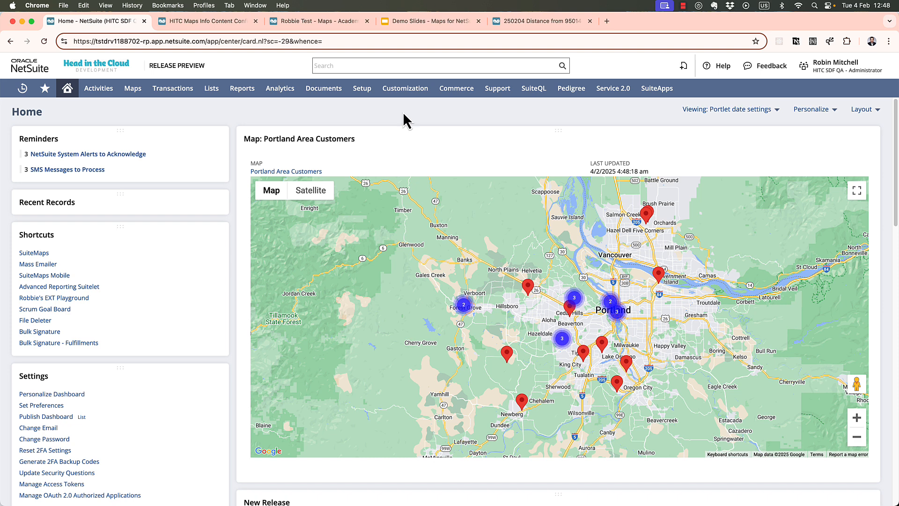
Step: Open the scripts list in a new tab, filter it to API version 2.1, and view the HITC Maps Portlet script's deployments
{"action": "mouse_move", "coordinate": [411, 94]}
{"action": "mouse_move", "coordinate": [422, 164]}
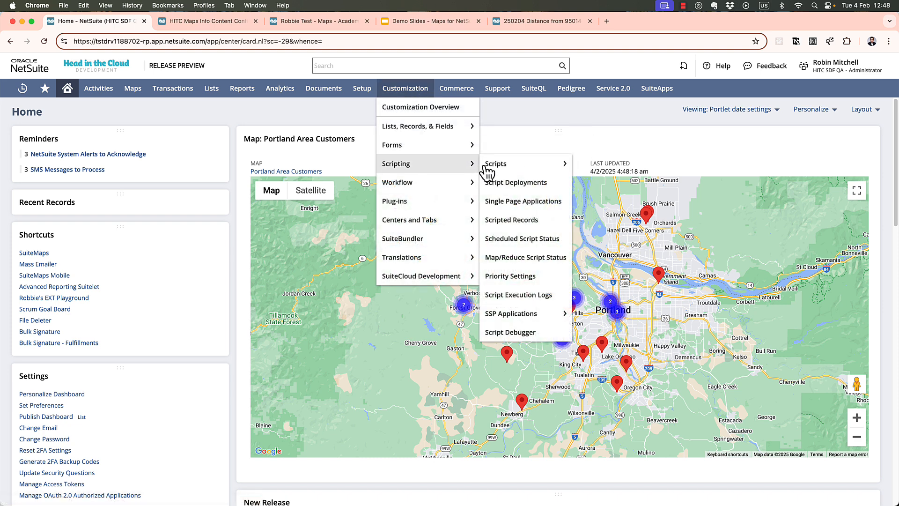
{"action": "left_click", "coordinate": [492, 163], "text": "super"}
{"action": "left_click", "coordinate": [319, 21]}
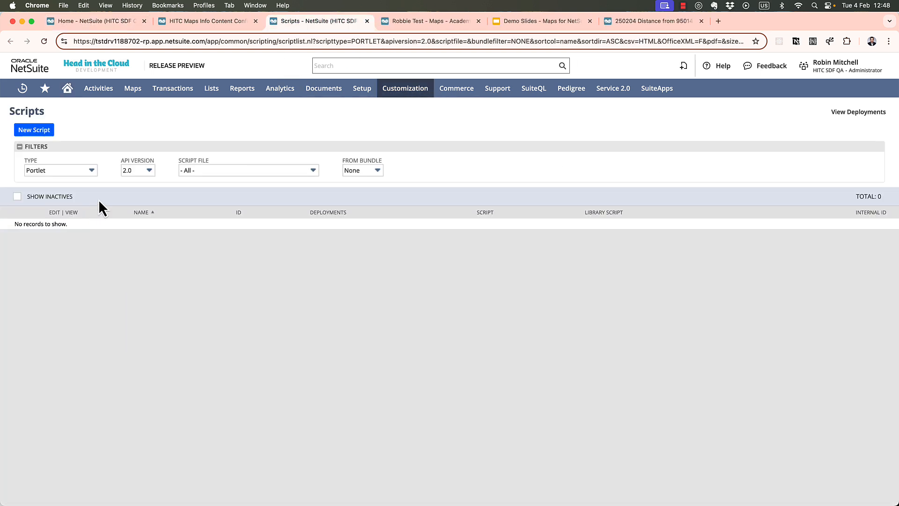
{"action": "left_click", "coordinate": [138, 171]}
{"action": "left_click", "coordinate": [138, 221]}
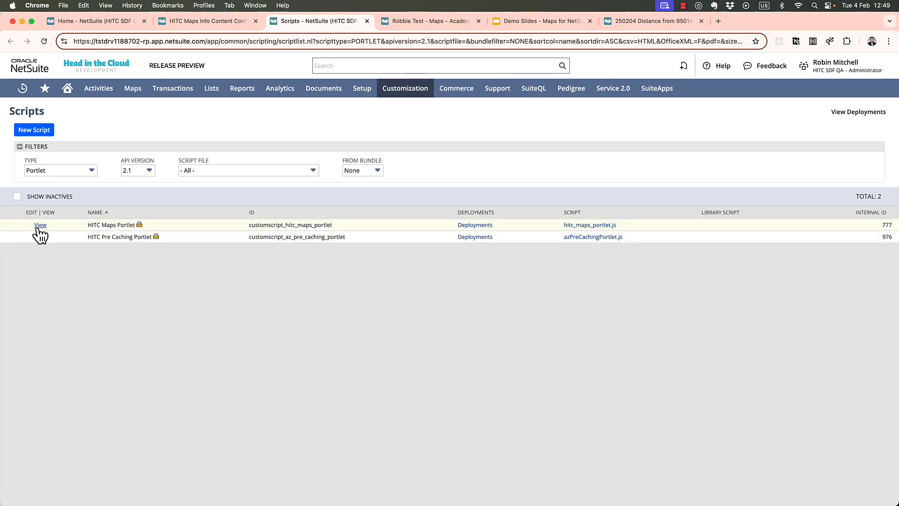
{"action": "left_click", "coordinate": [38, 228]}
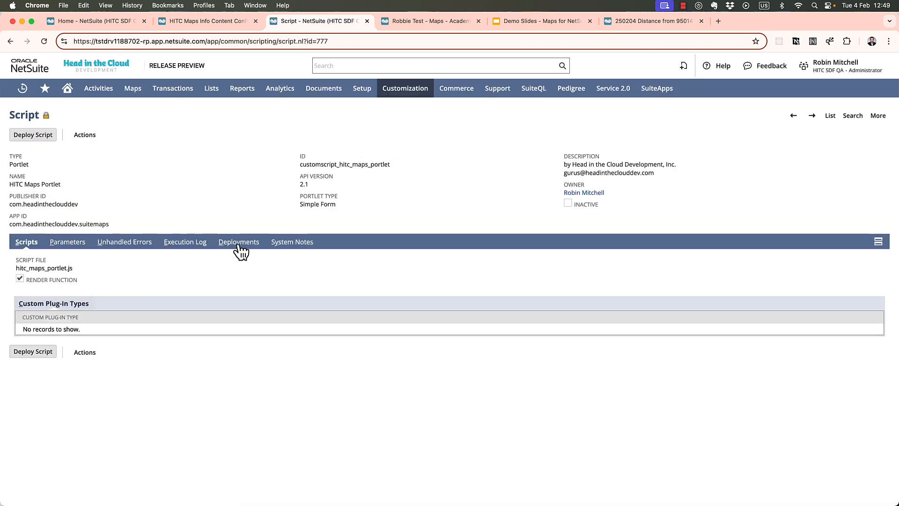
{"action": "left_click", "coordinate": [237, 242]}
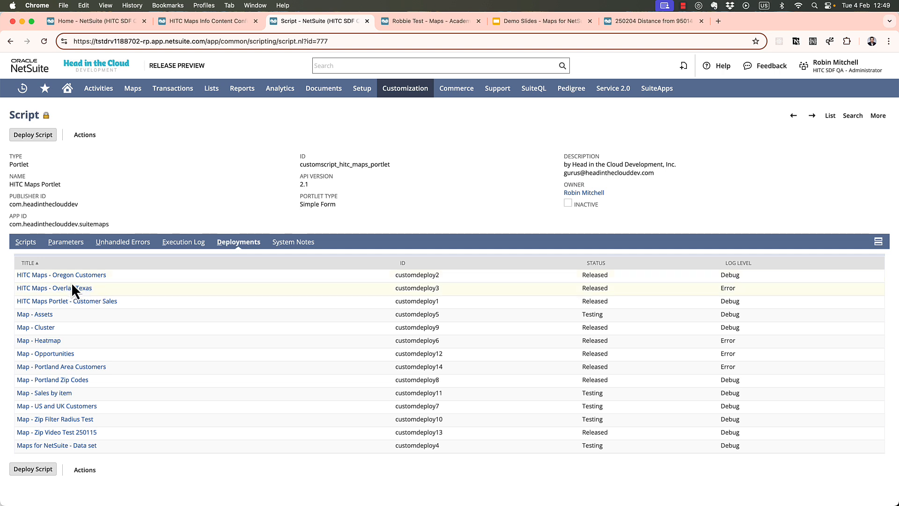
Step: Open the Map - Portland Zip Codes and Map - Portland Area Customers deployments in new tabs, and bring up the Portland Area Customers one
{"action": "left_click", "coordinate": [70, 381], "text": "super"}
{"action": "left_click", "coordinate": [70, 368], "text": "super"}
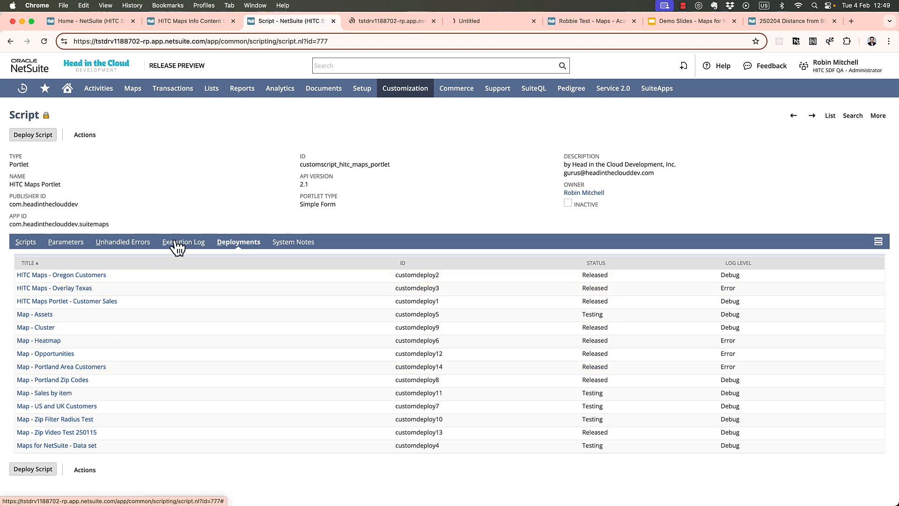
{"action": "left_click", "coordinate": [396, 22]}
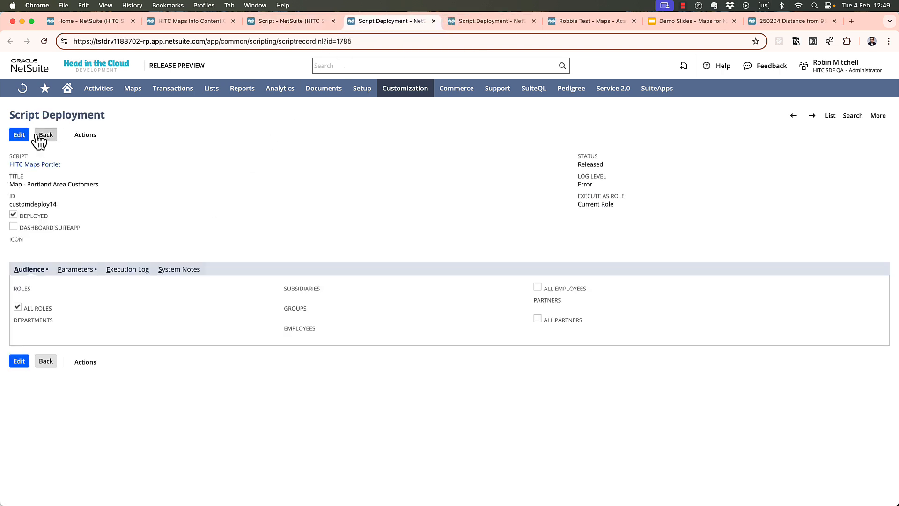
Step: Set the deployment's Filter Fields Config parameter to [ { "fieldId": "zipcode", "label": "Zip Code"} ] after checking the field help, and save the deployment
{"action": "left_click", "coordinate": [17, 134]}
{"action": "left_click", "coordinate": [78, 277]}
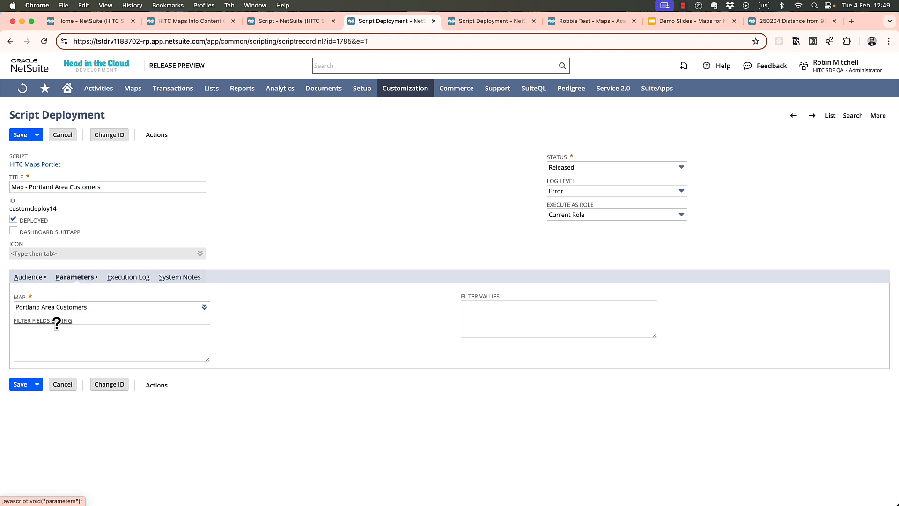
{"action": "left_click", "coordinate": [54, 322]}
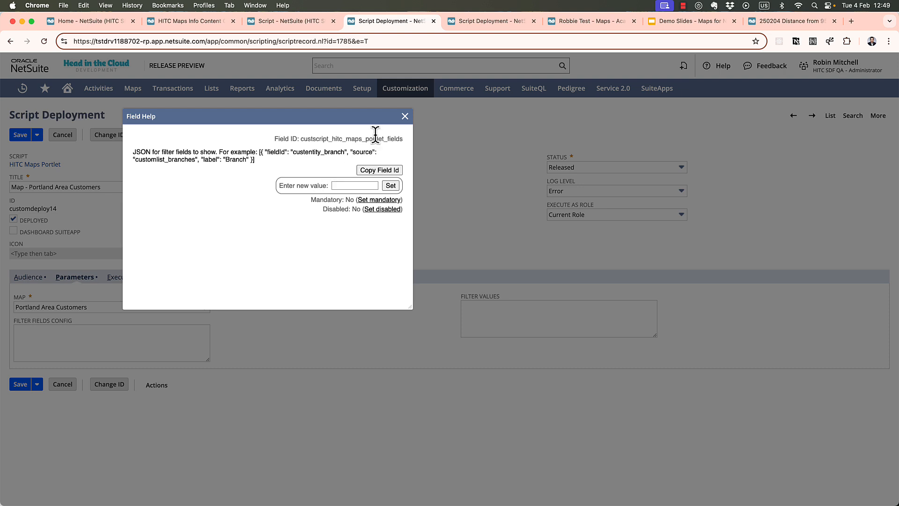
{"action": "left_click", "coordinate": [403, 117]}
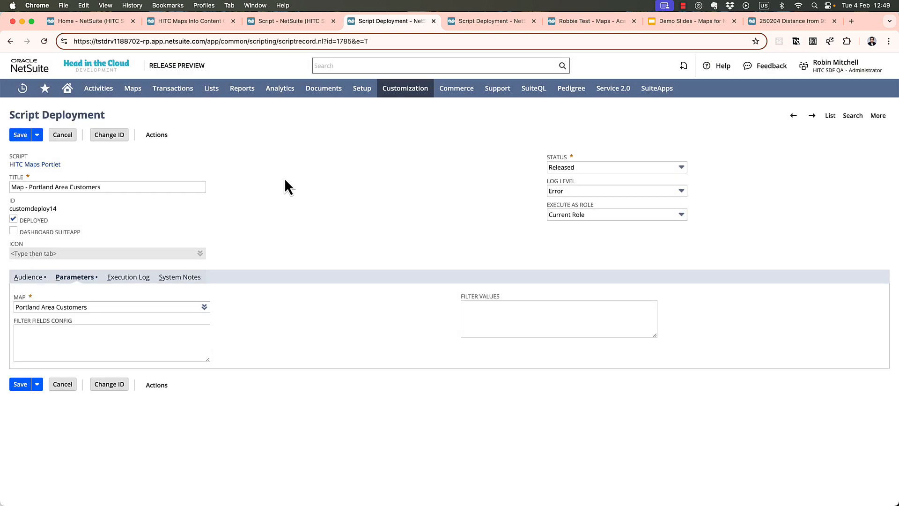
{"action": "left_click", "coordinate": [145, 343]}
{"action": "type", "text": "[ { \"fieldId\": \"zipcode\", \"label\": \"Zip Code\"} ]"}
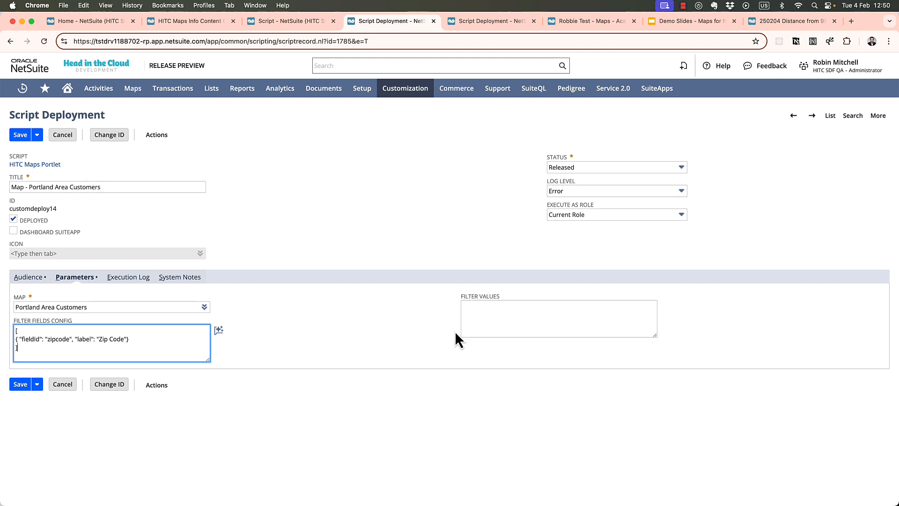
{"action": "left_click", "coordinate": [21, 136]}
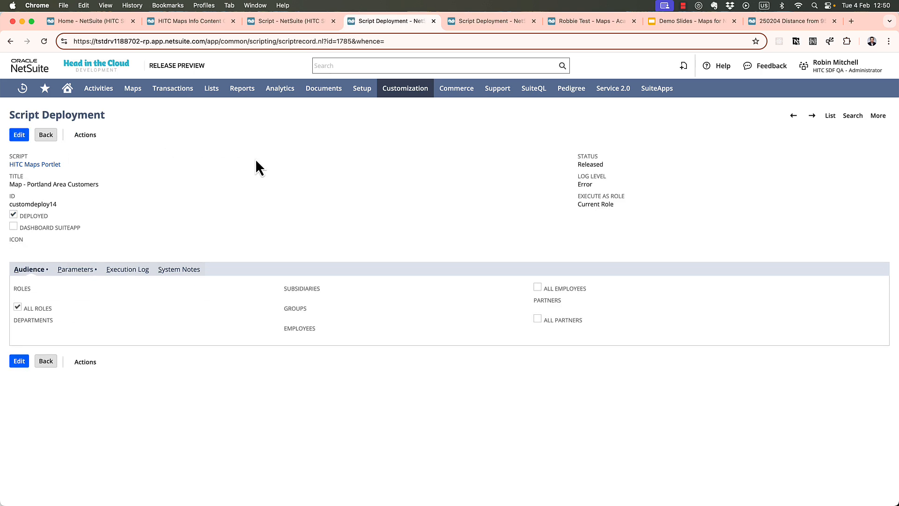
Step: Refresh the Portland Area Customers portlet on the home dashboard and filter it by zip code 95014
{"action": "left_click", "coordinate": [87, 21]}
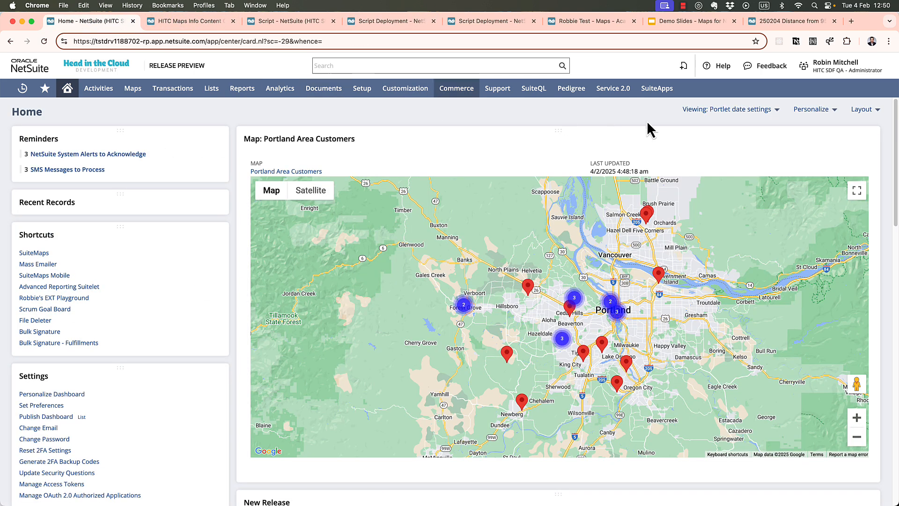
{"action": "left_click", "coordinate": [850, 140]}
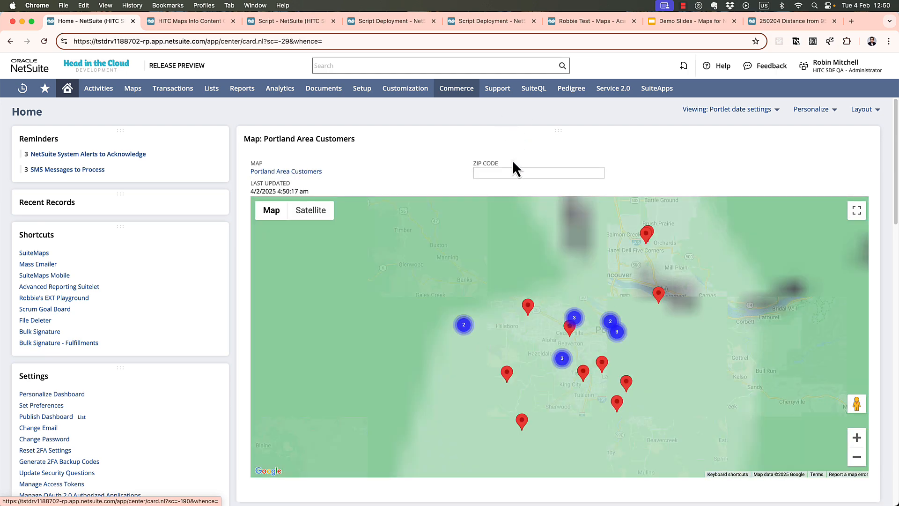
{"action": "left_click", "coordinate": [510, 173]}
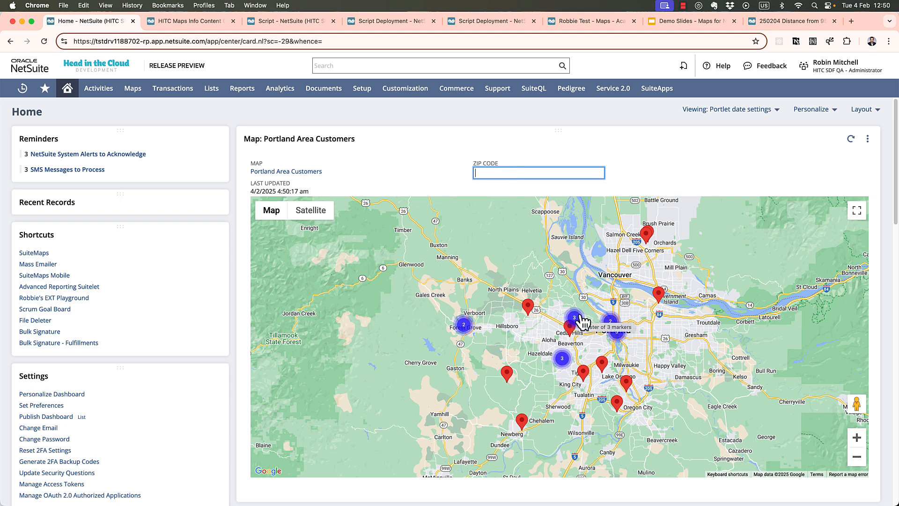
{"action": "type", "text": "95014"}
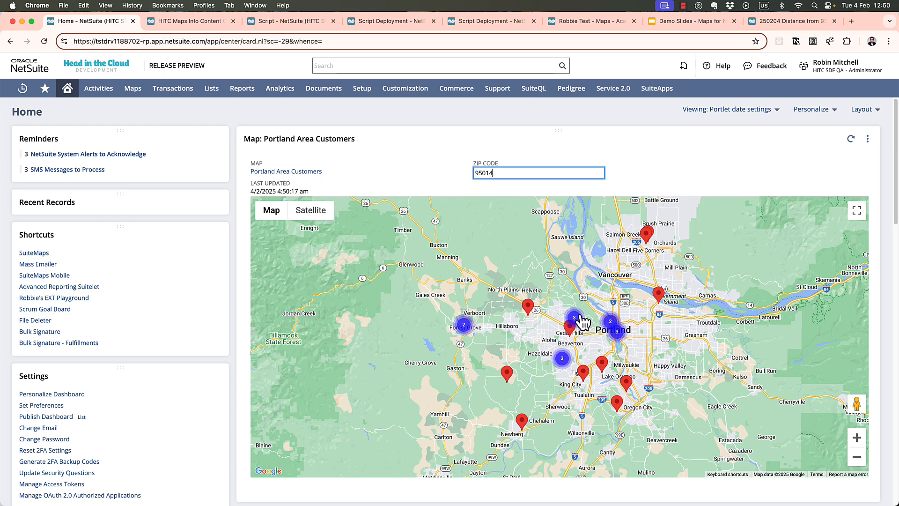
{"action": "key", "text": "Return"}
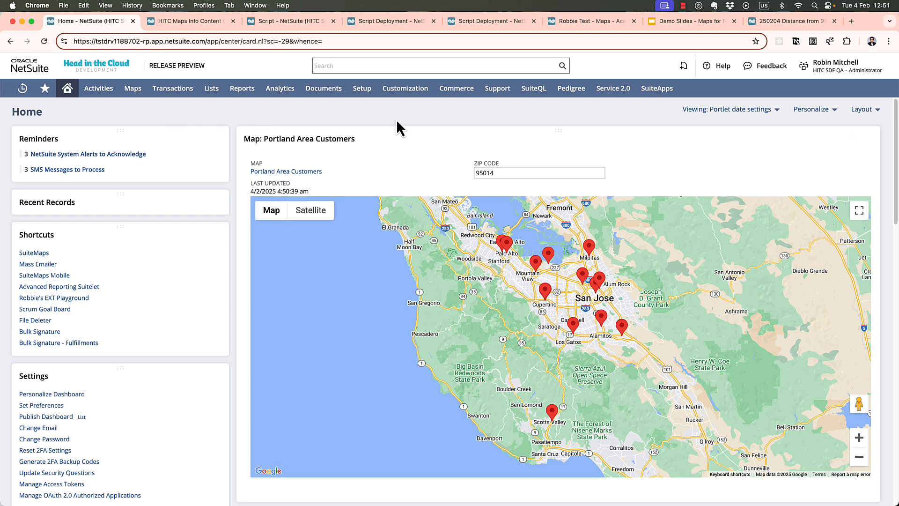
Step: In a new tab, sort the HITC Map Portlet Filter Value records by descending ID and view the newest entry
{"action": "mouse_move", "coordinate": [412, 91]}
{"action": "mouse_move", "coordinate": [427, 126]}
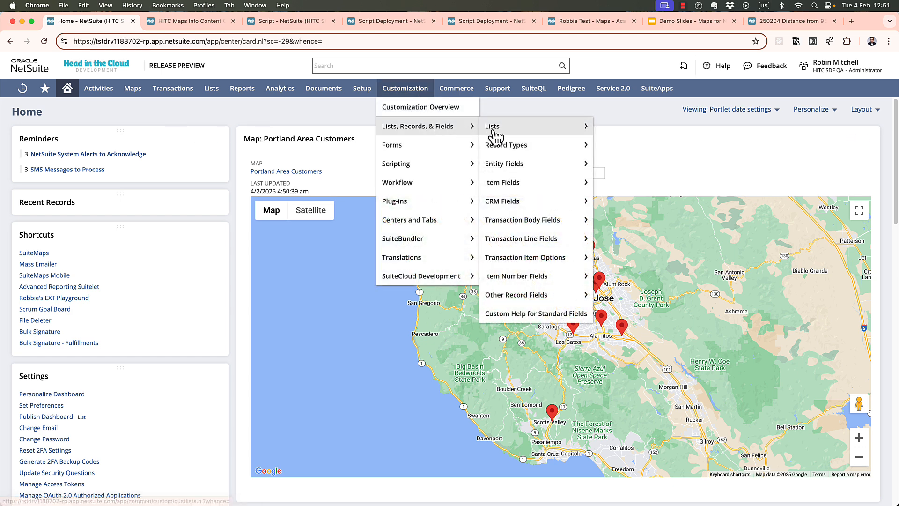
{"action": "left_click", "coordinate": [496, 145], "text": "super"}
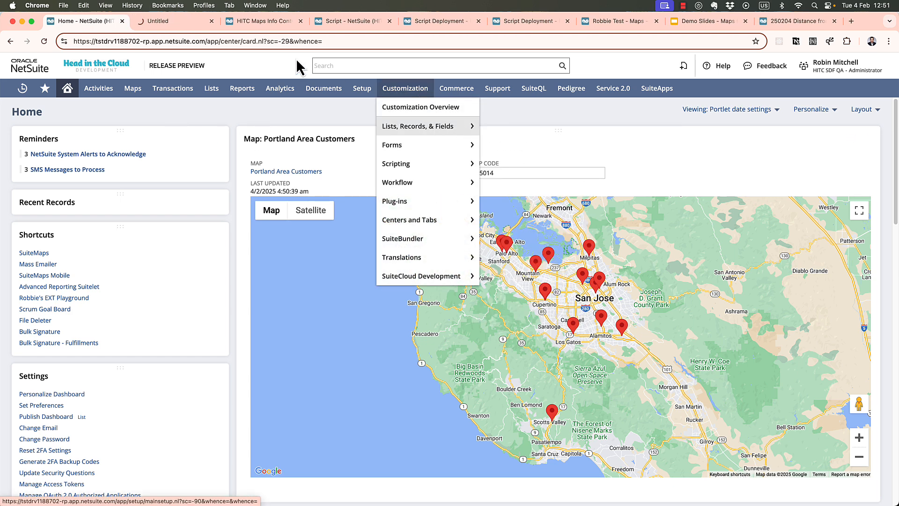
{"action": "left_click", "coordinate": [184, 22]}
{"action": "scroll", "coordinate": [237, 234], "scroll_direction": "down", "scroll_amount": 10}
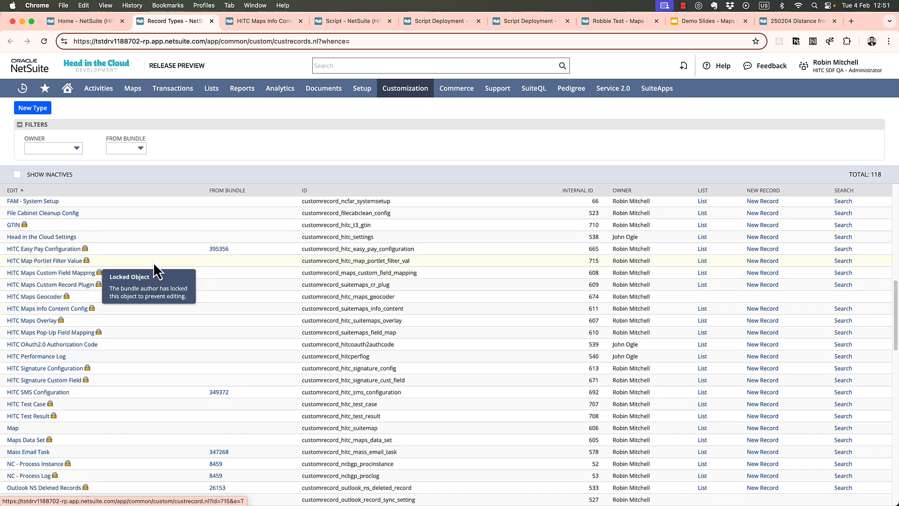
{"action": "left_click", "coordinate": [702, 261]}
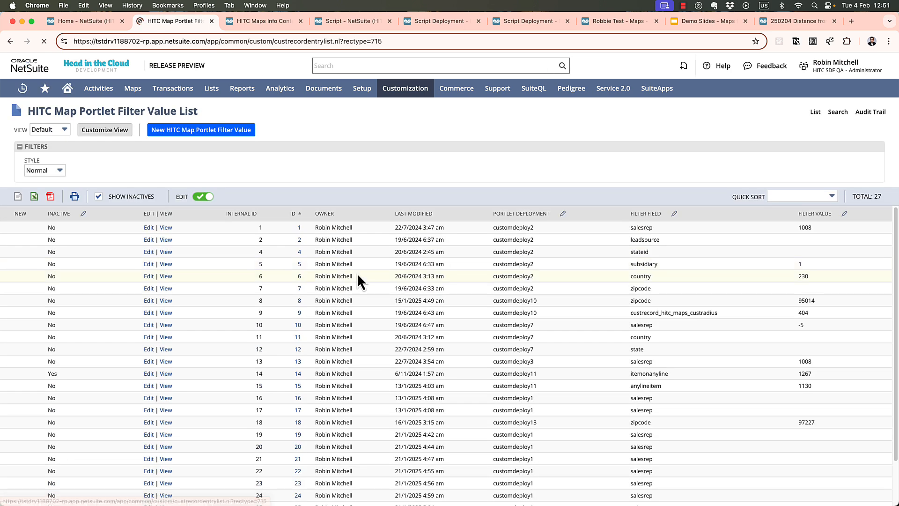
{"action": "left_click", "coordinate": [292, 214]}
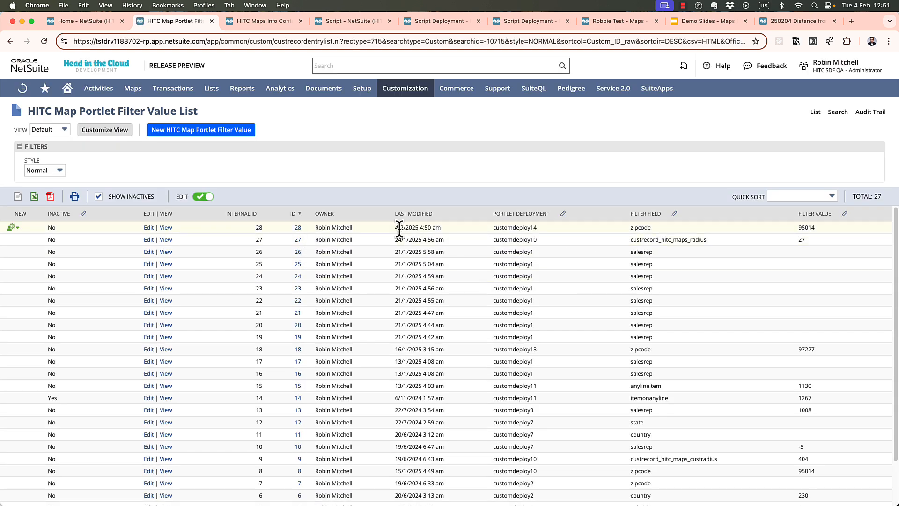
{"action": "left_click", "coordinate": [170, 228]}
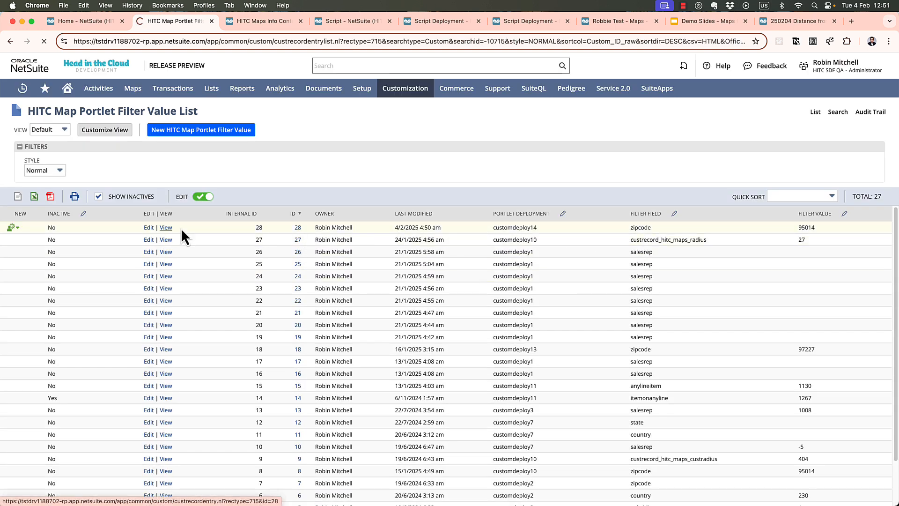